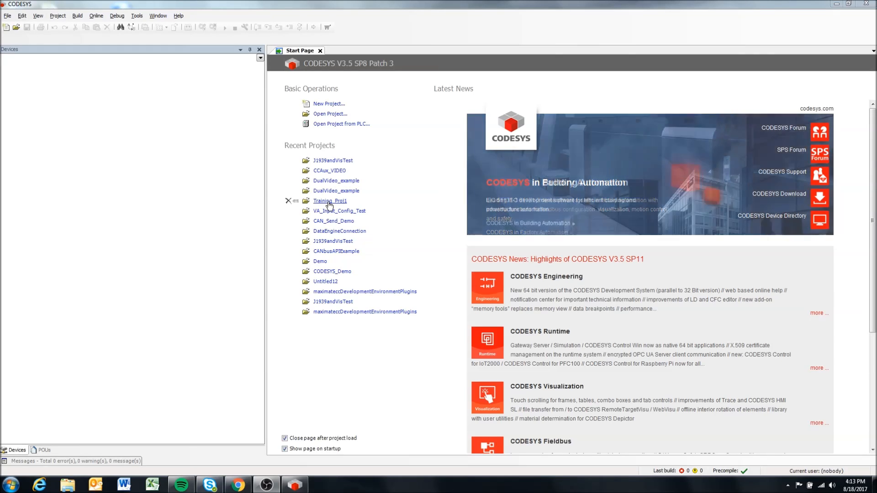
# - Open the recent project Training_Proj1 and accept the project environment with the compiler version left at "Do not update"
pyautogui.click(328, 202)
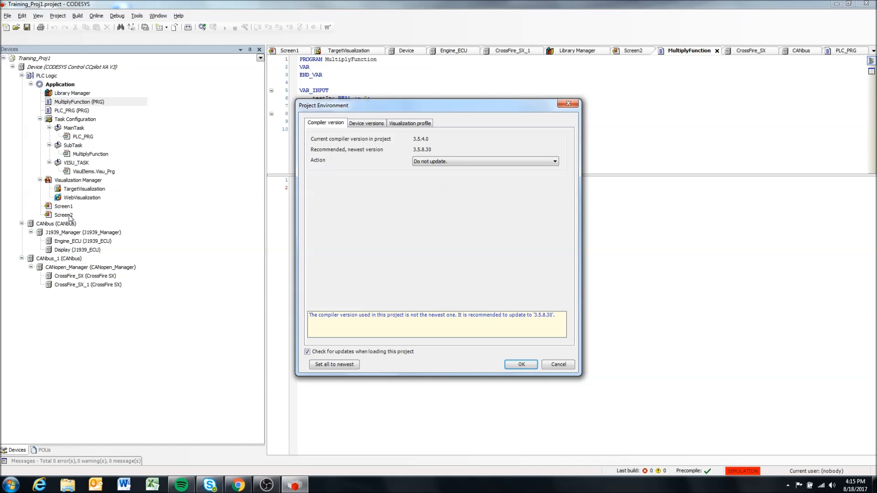
pyautogui.click(521, 365)
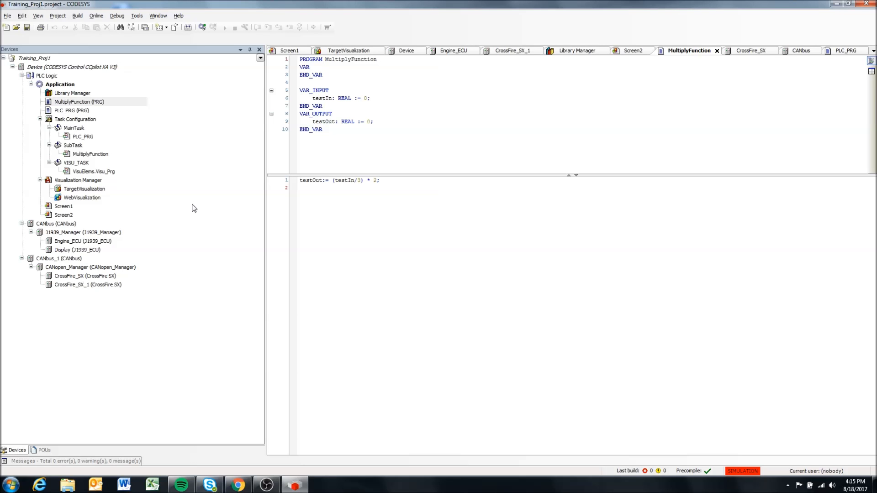
# - Examine the navigation buttons on Screen1 and Screen2, including the OnMouseClick action of the Goto Screen 1 button
pyautogui.doubleClick(65, 208)
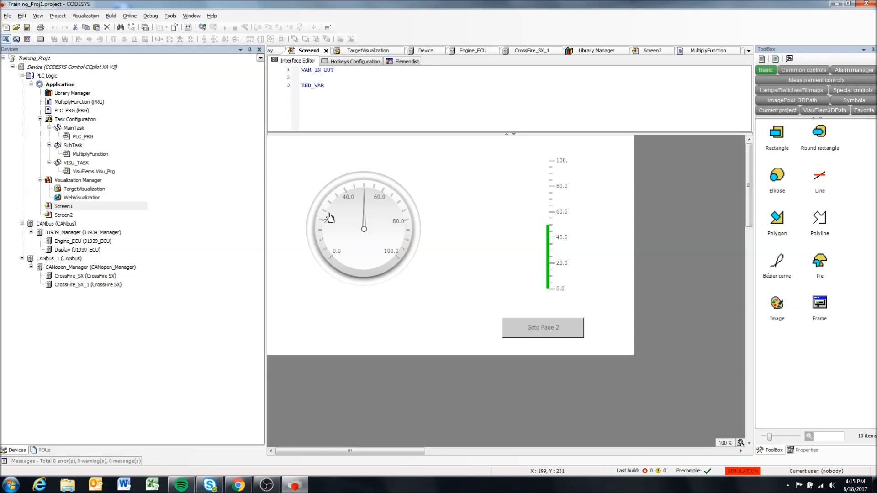
pyautogui.click(524, 333)
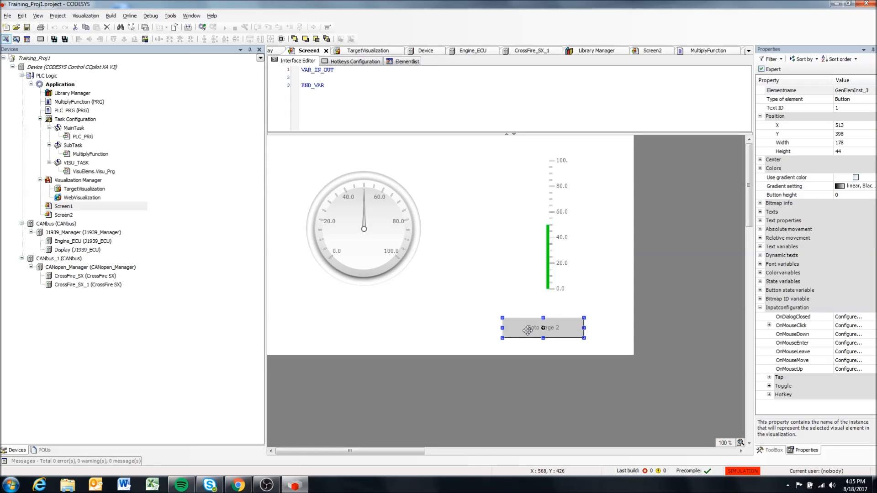
pyautogui.doubleClick(70, 216)
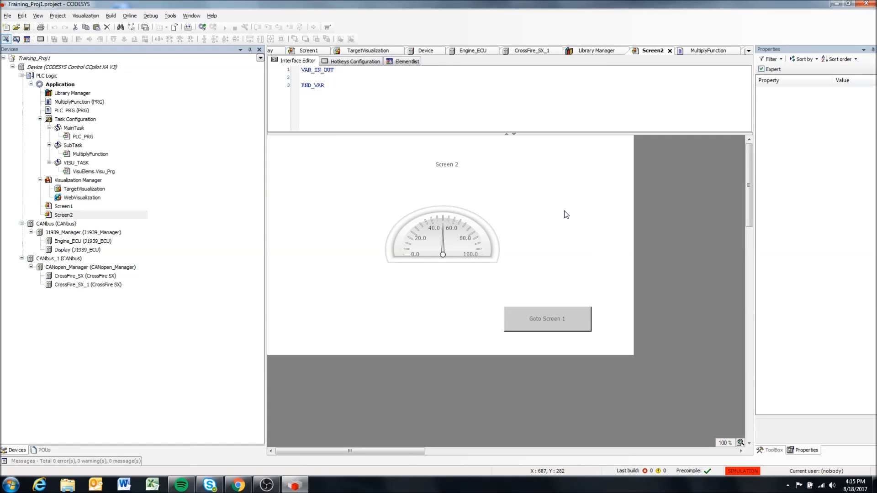
pyautogui.click(557, 327)
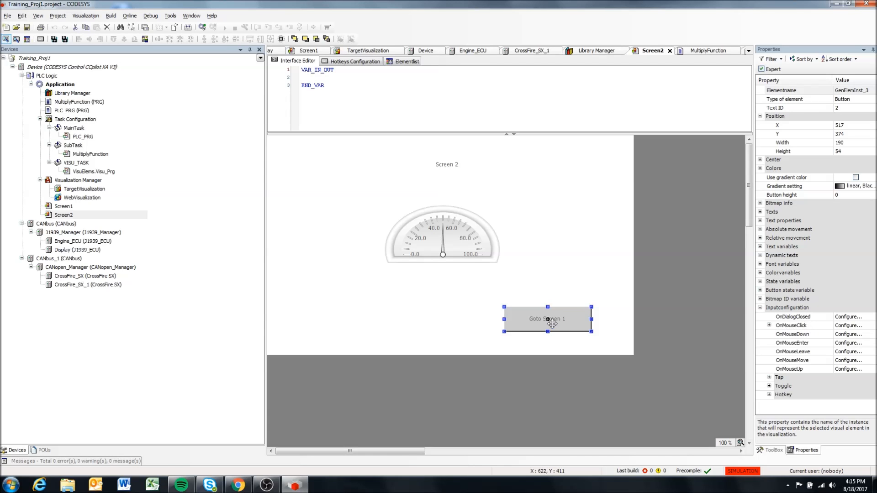
pyautogui.click(850, 326)
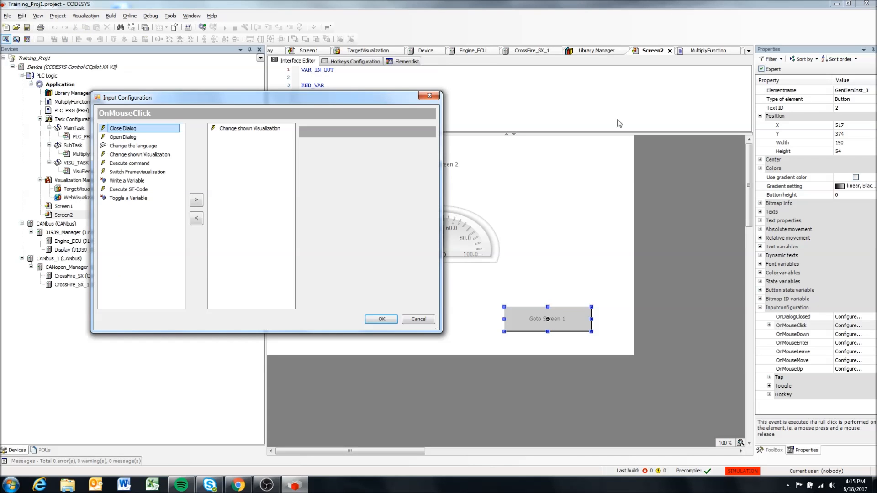
pyautogui.click(245, 131)
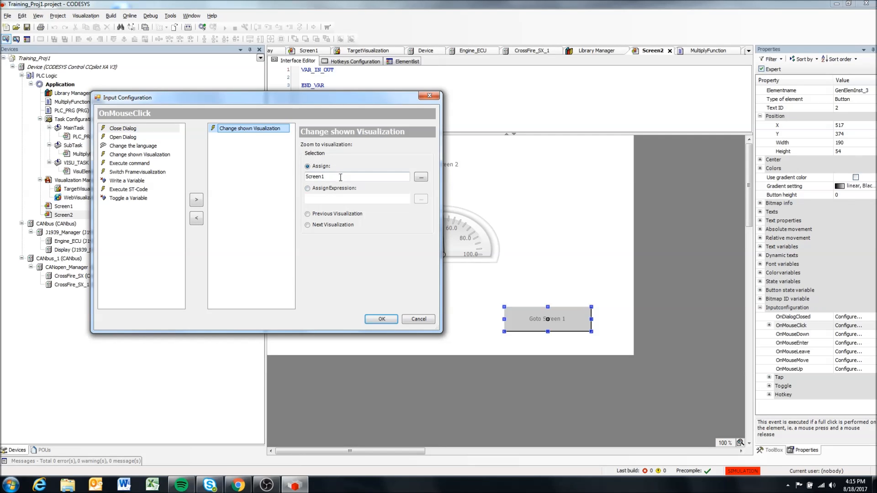
pyautogui.click(383, 320)
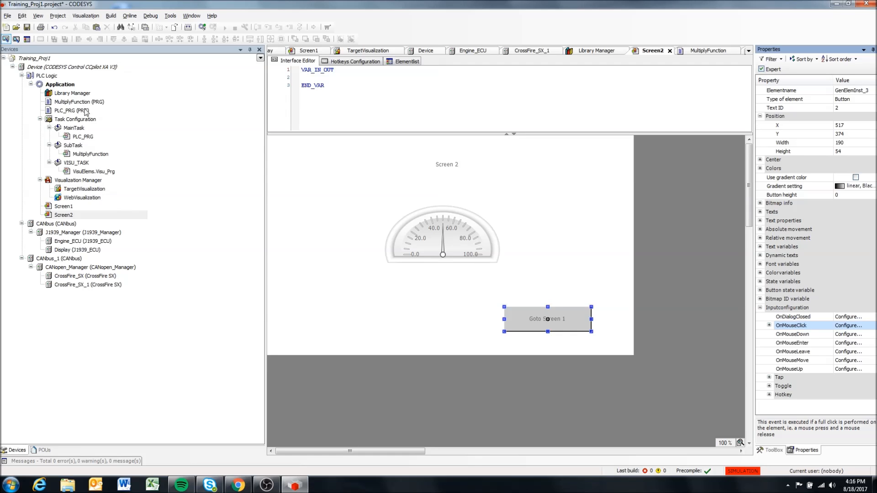
# - Review the PLC_PRG and MultiplyFunction code and the properties of the round meter on Screen1
pyautogui.doubleClick(72, 110)
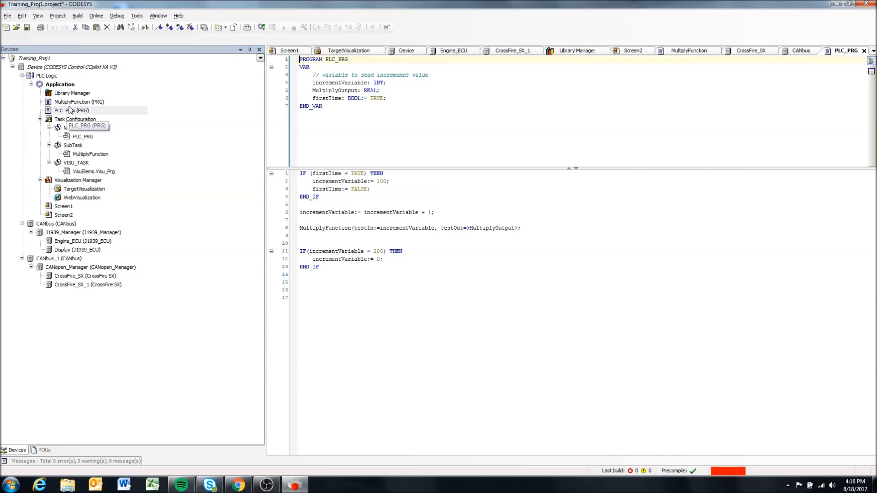
pyautogui.doubleClick(72, 102)
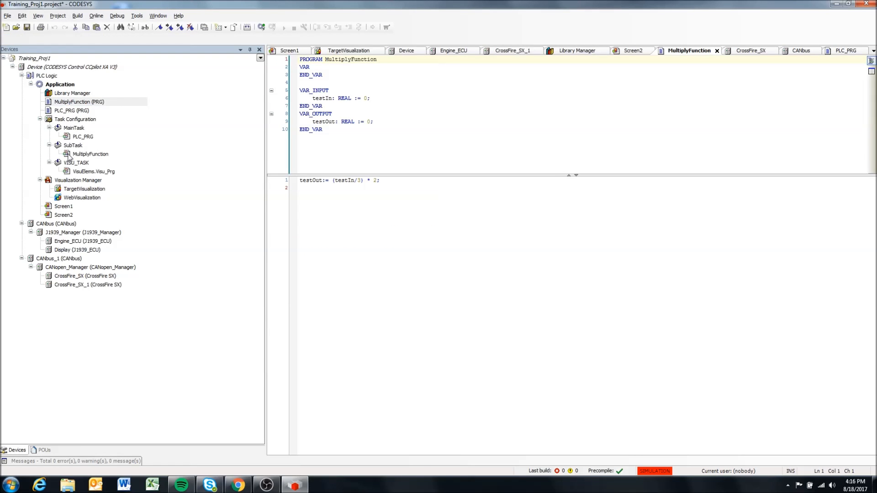
pyautogui.doubleClick(60, 208)
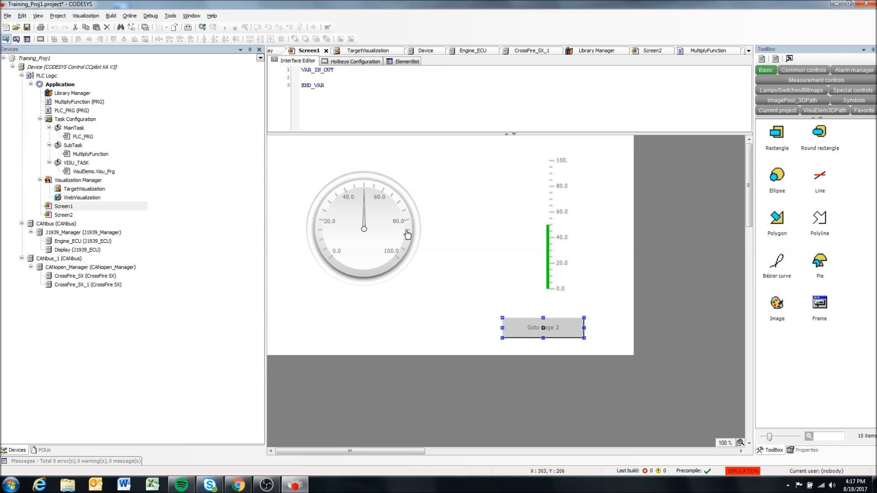
pyautogui.click(383, 218)
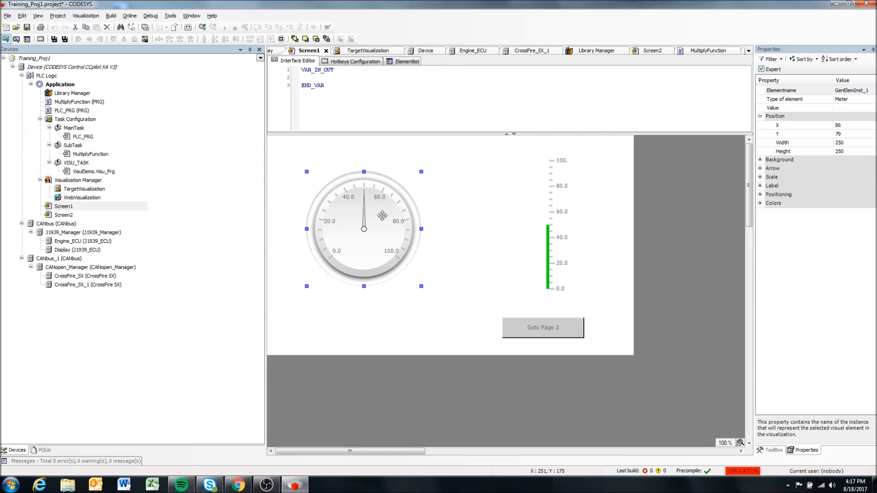
# - Add a new visualization object named Visualization_Frame to the Application
pyautogui.rightClick(64, 86)
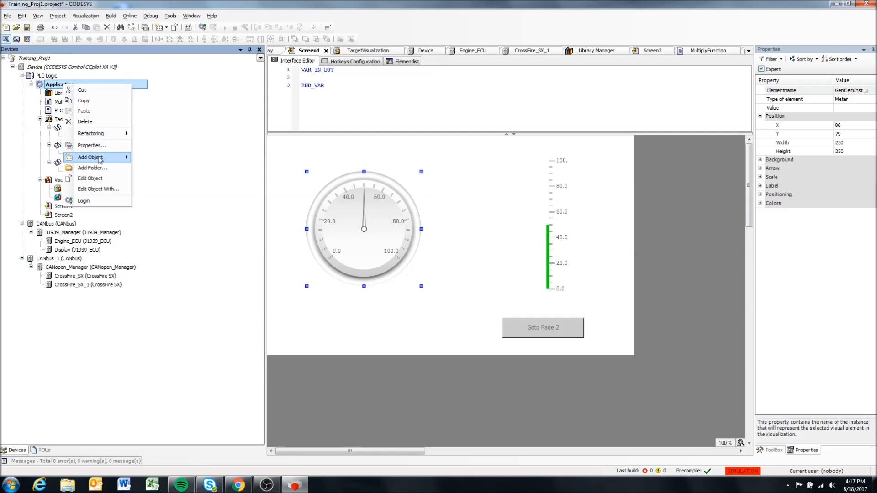
pyautogui.moveTo(99, 159)
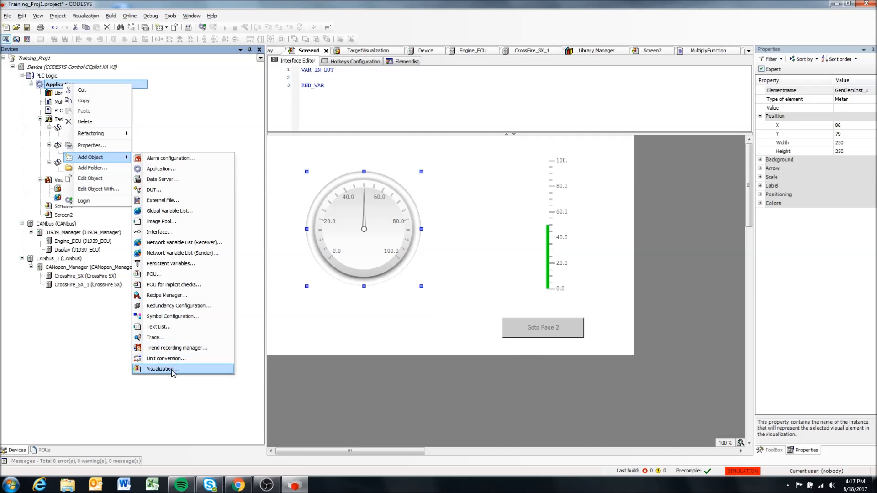
pyautogui.click(160, 369)
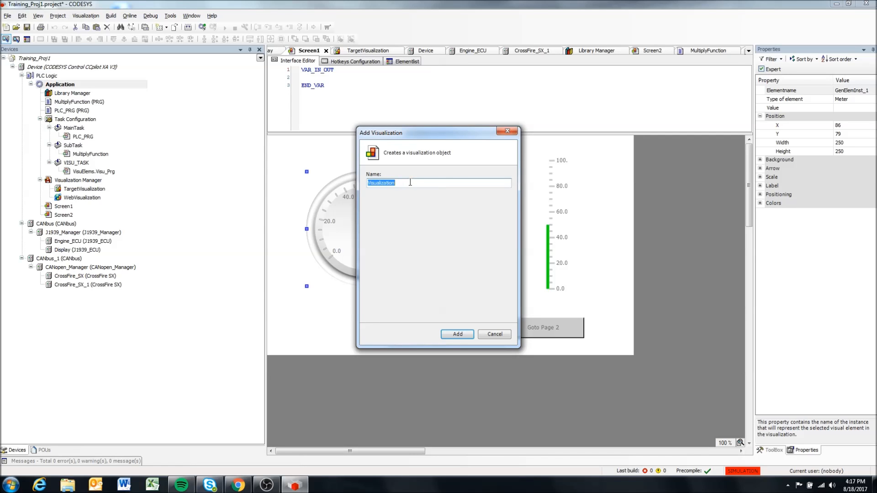
pyautogui.click(427, 184)
pyautogui.click(458, 333)
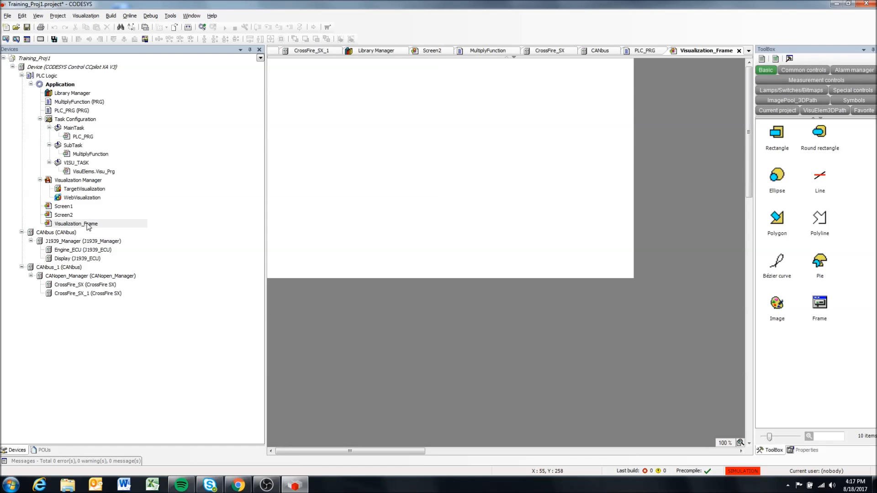
# - Place a Frame element on the blank Visualization_Frame canvas and bring its configuration dialog into clear view
pyautogui.click(89, 225)
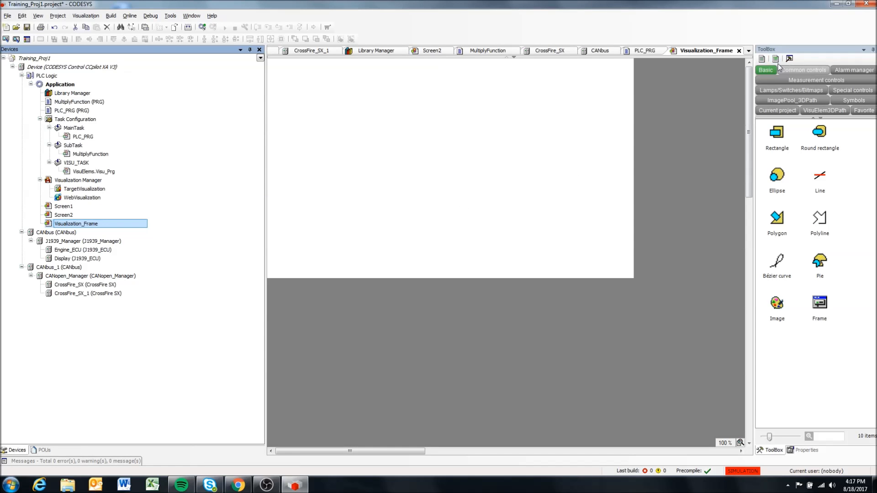
pyautogui.moveTo(820, 305); pyautogui.dragTo(320, 121)
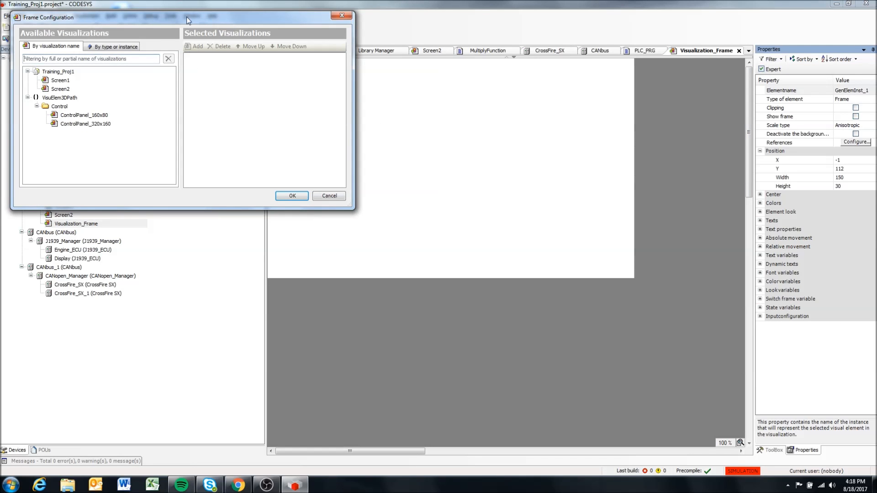
pyautogui.moveTo(182, 18); pyautogui.dragTo(406, 54)
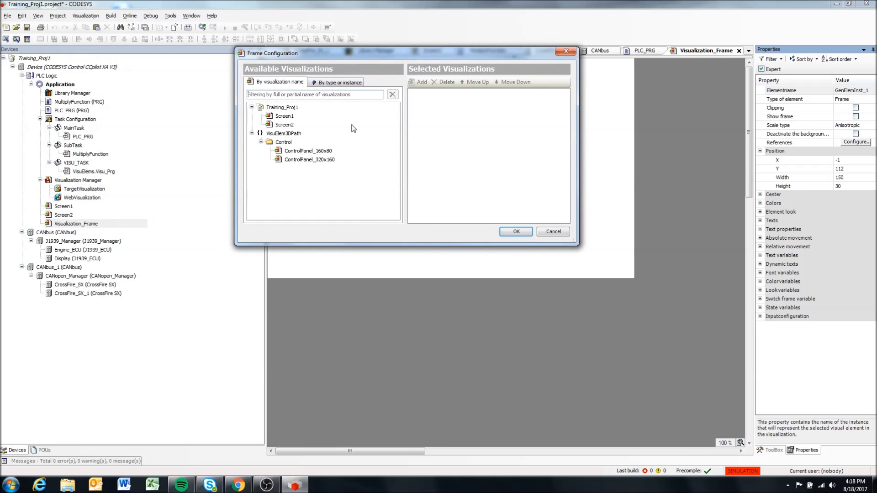
# - Add Screen1 and Screen2 to the frame's selected visualizations and move the frame to about X 3, Y 1
pyautogui.click(279, 118)
pyautogui.click(286, 127)
pyautogui.click(286, 116)
pyautogui.click(283, 126)
pyautogui.click(286, 117)
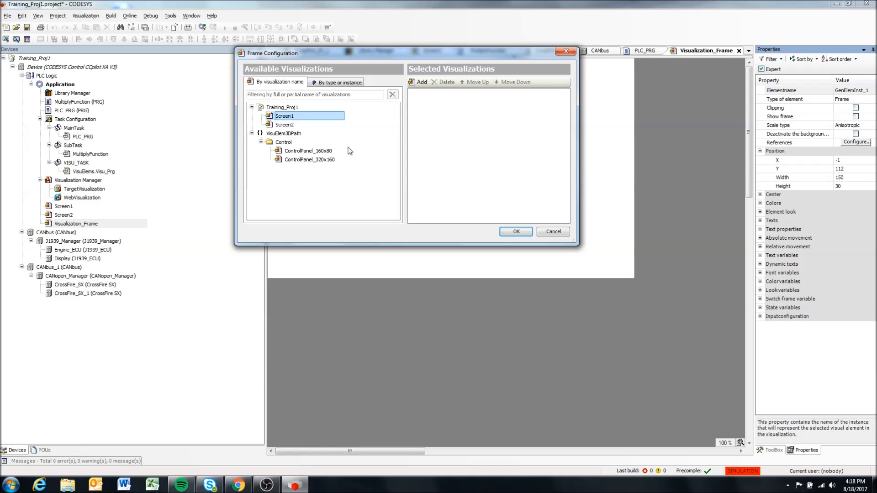
pyautogui.click(83, 224)
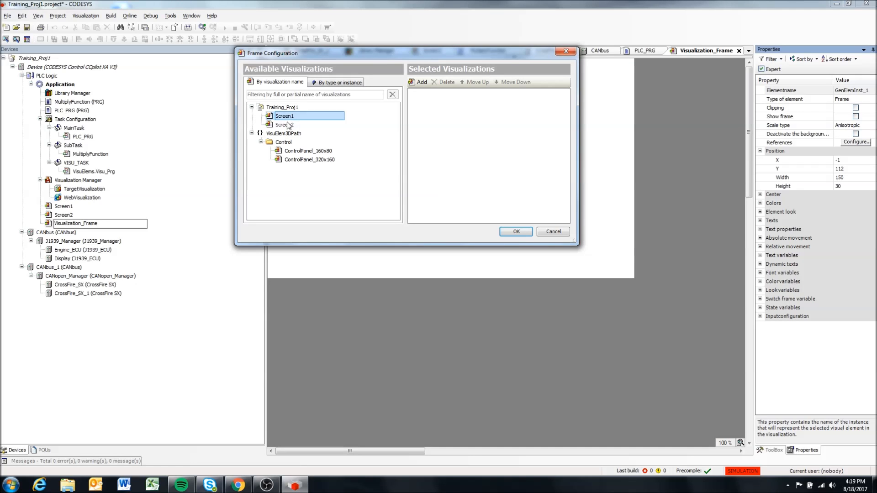
pyautogui.click(420, 82)
pyautogui.click(283, 125)
pyautogui.click(419, 83)
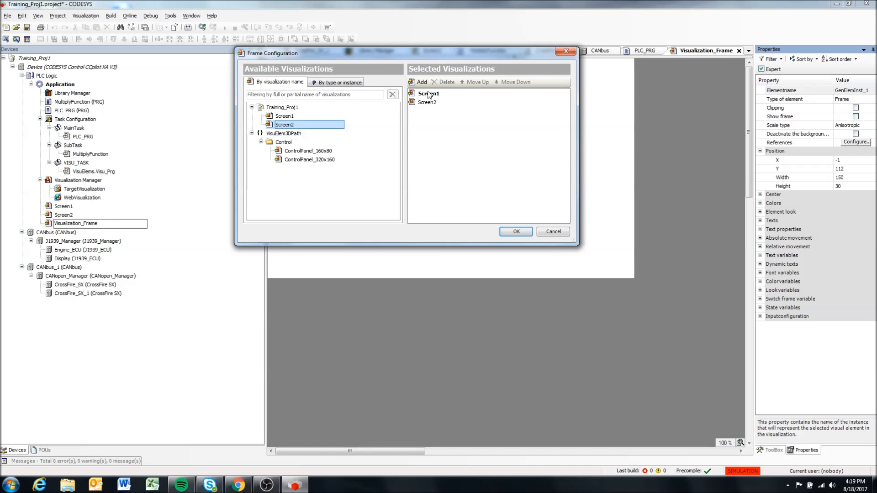
pyautogui.click(429, 94)
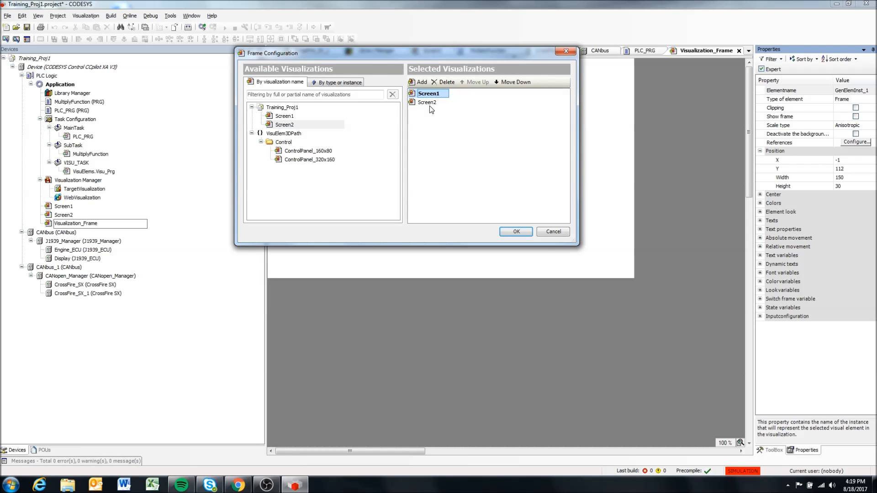
pyautogui.click(515, 232)
pyautogui.moveTo(435, 184); pyautogui.dragTo(428, 126)
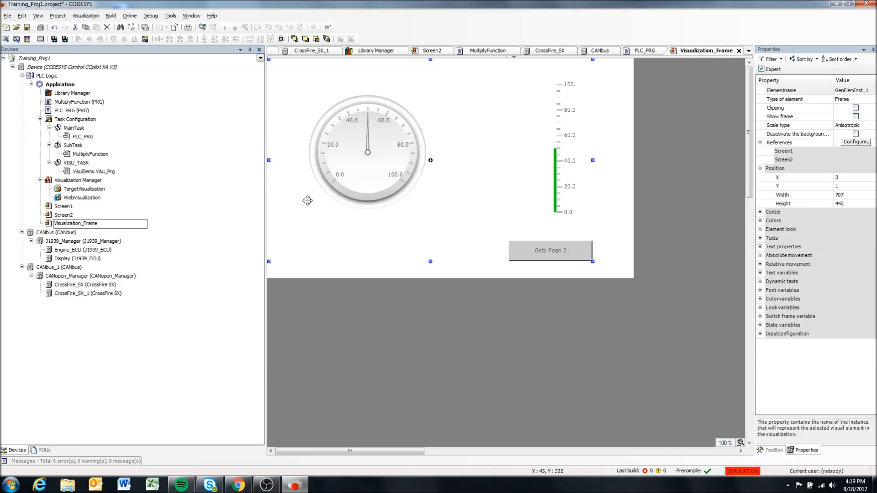
# - Inspect Screen1's element and object properties, including its visualization type and size settings
pyautogui.doubleClick(61, 208)
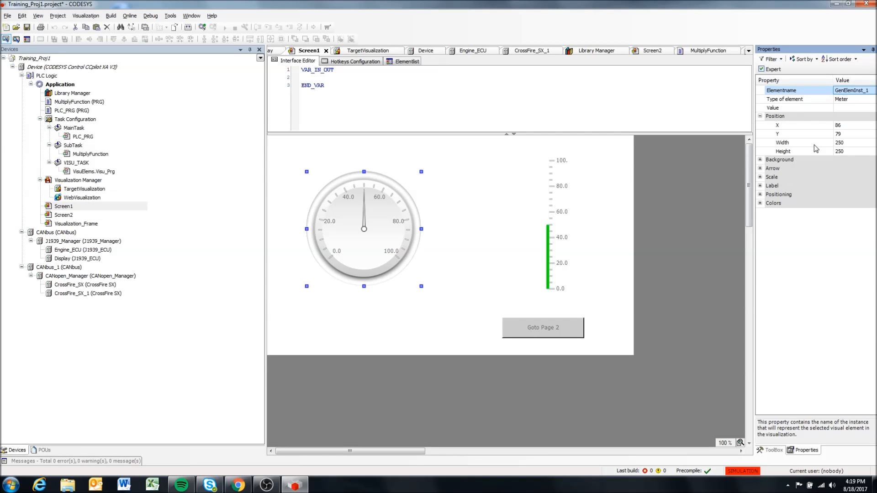
pyautogui.click(605, 229)
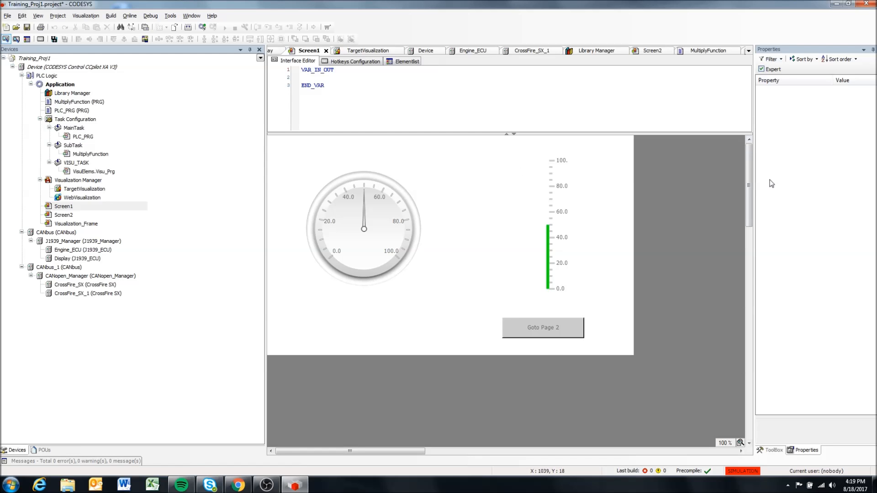
pyautogui.click(777, 450)
pyautogui.click(806, 450)
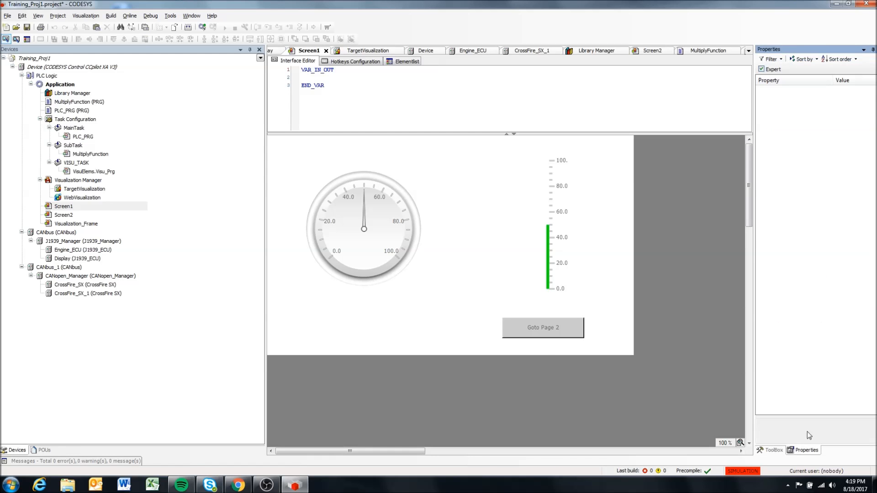
pyautogui.click(613, 207)
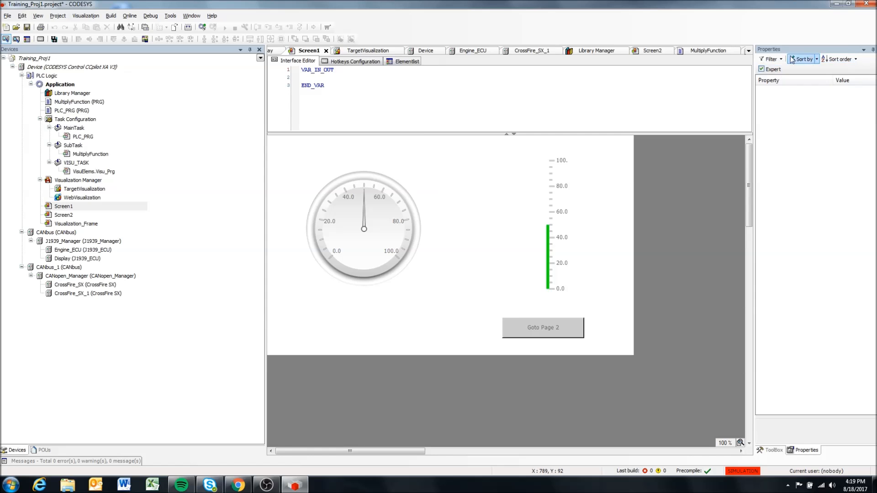
pyautogui.rightClick(64, 206)
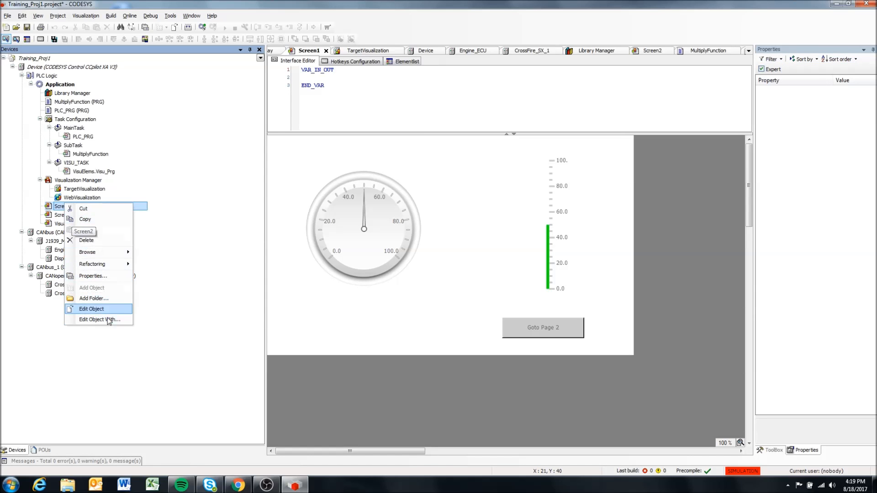
pyautogui.click(92, 276)
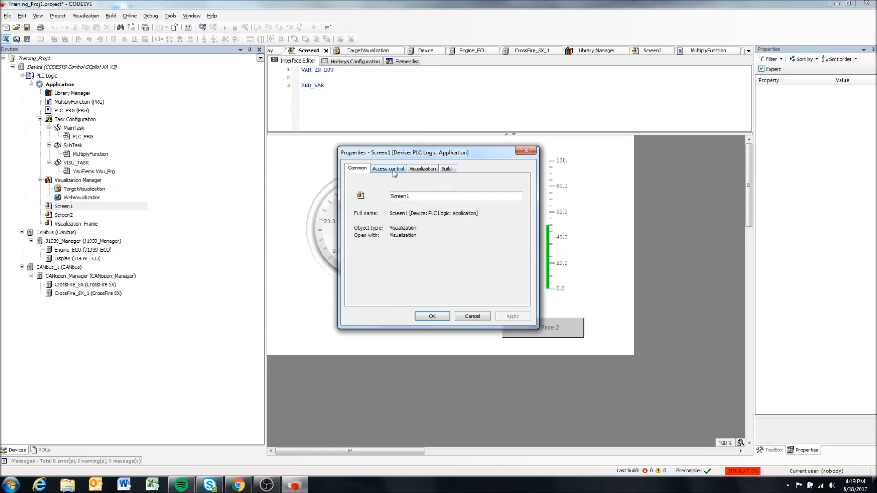
pyautogui.click(436, 170)
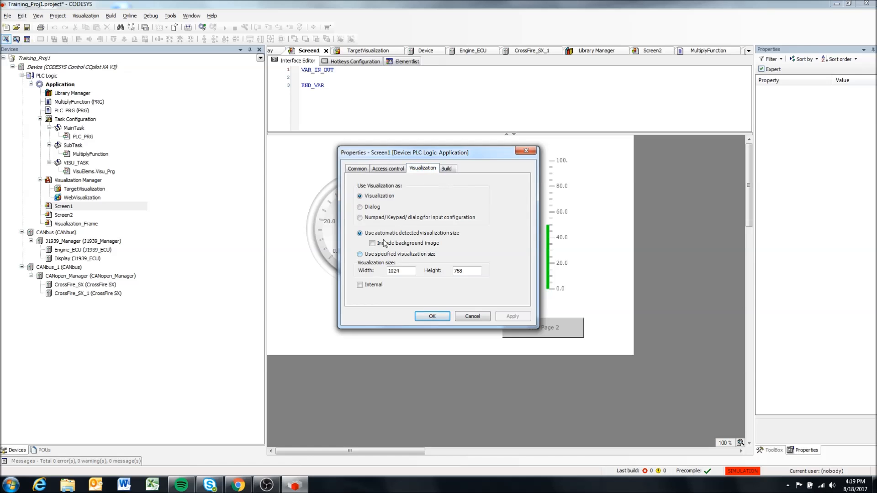
pyautogui.click(446, 318)
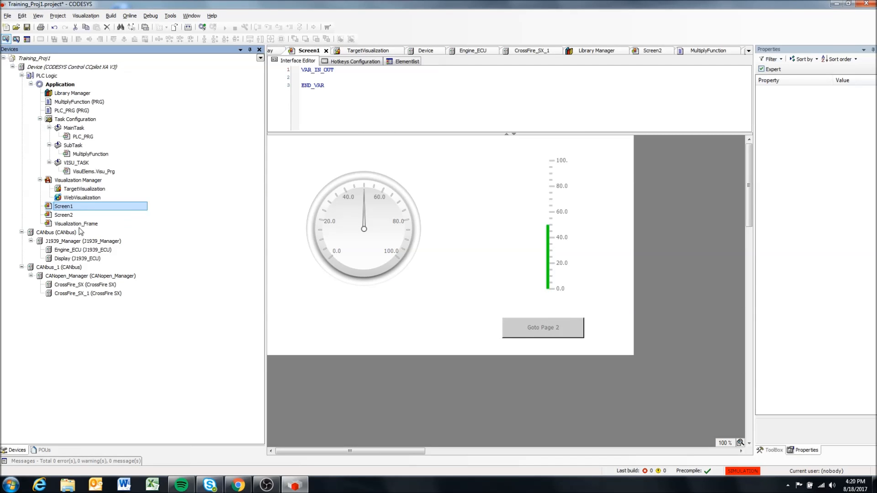
# - Open Visualization_Frame and inspect its object properties, including access control and visualization settings
pyautogui.doubleClick(77, 223)
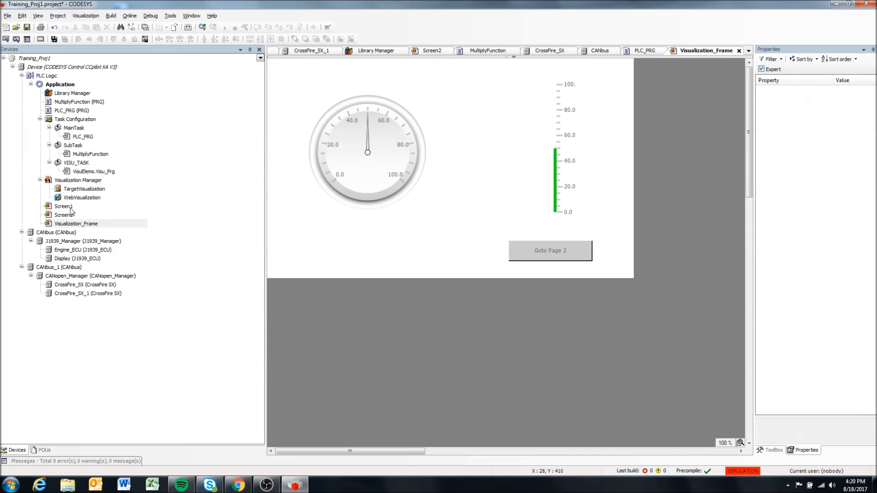
pyautogui.rightClick(76, 224)
pyautogui.click(117, 298)
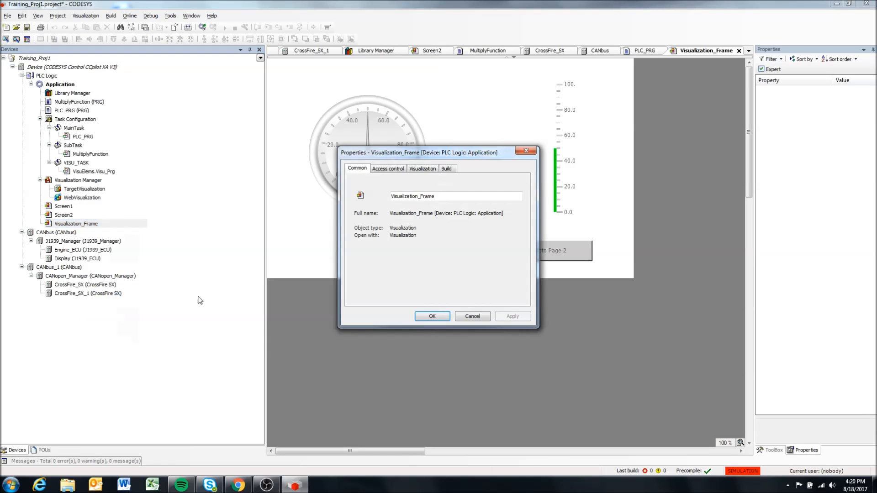
pyautogui.click(390, 168)
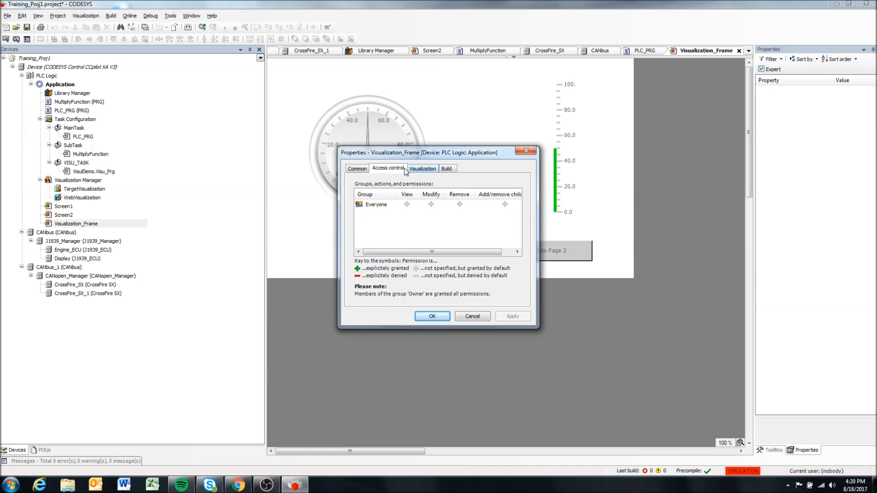
pyautogui.click(423, 168)
pyautogui.click(432, 316)
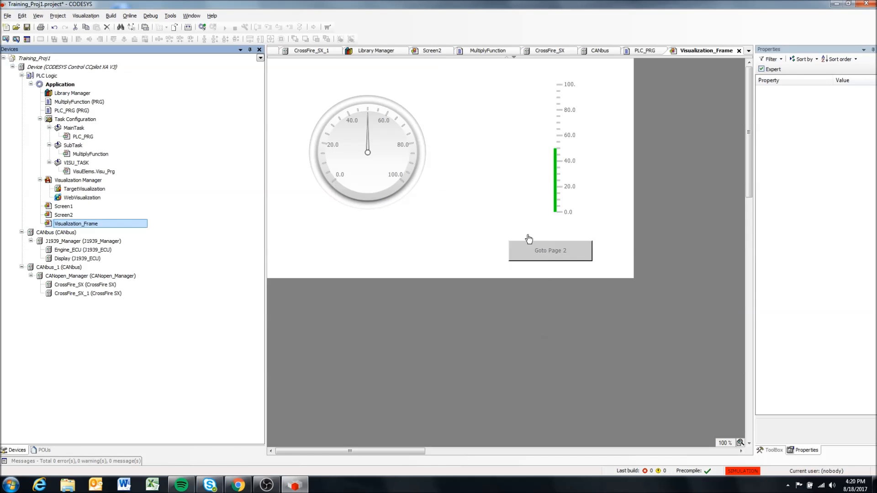
# - Shrink the frame toward the canvas's lower-right corner, to about X 108, Y 78, width 690 and height 403
pyautogui.click(559, 222)
pyautogui.moveTo(594, 266); pyautogui.dragTo(525, 234)
pyautogui.moveTo(415, 137); pyautogui.dragTo(523, 182)
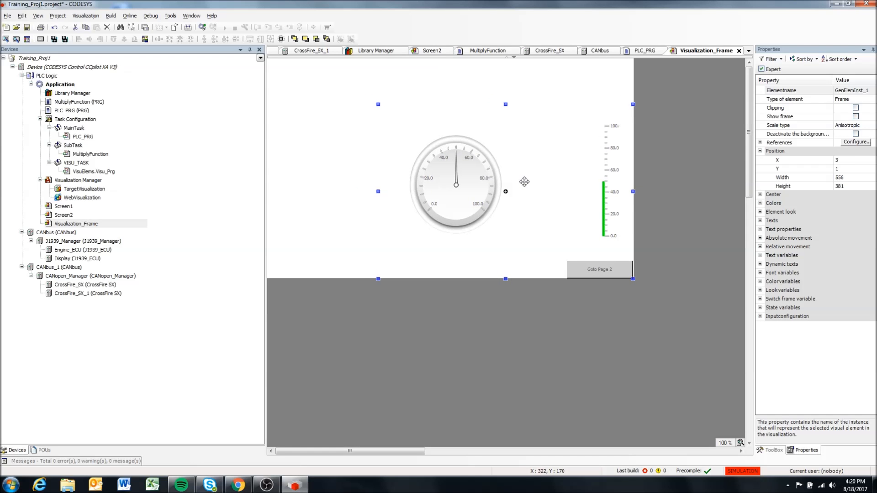
pyautogui.moveTo(377, 105); pyautogui.dragTo(317, 94)
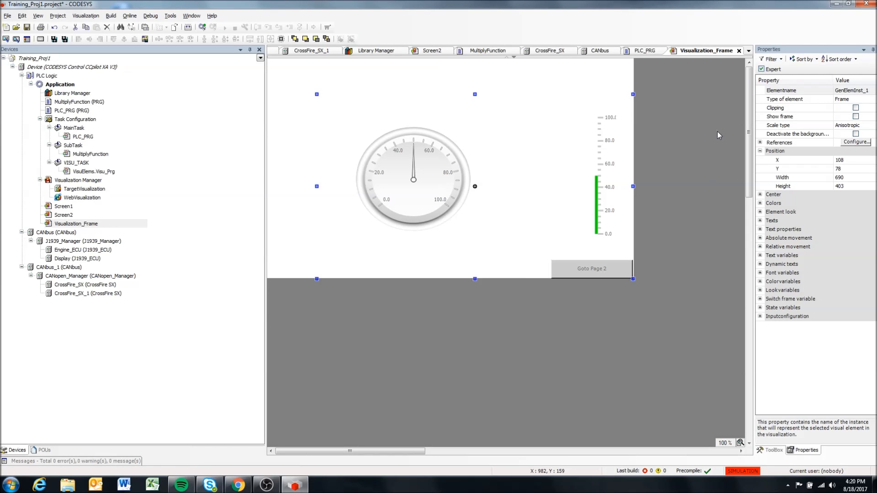
# - Place a label above the frame at about X 276, Y 13 and set its text to Company Name
pyautogui.click(772, 450)
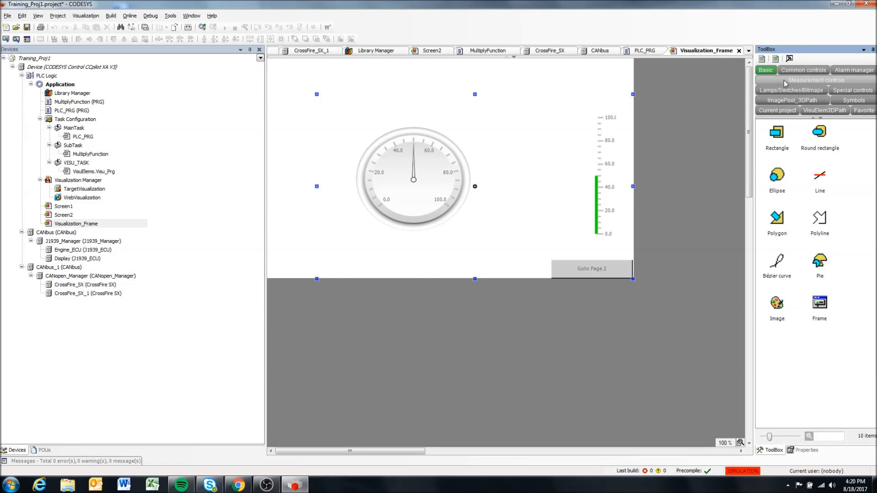
pyautogui.click(794, 71)
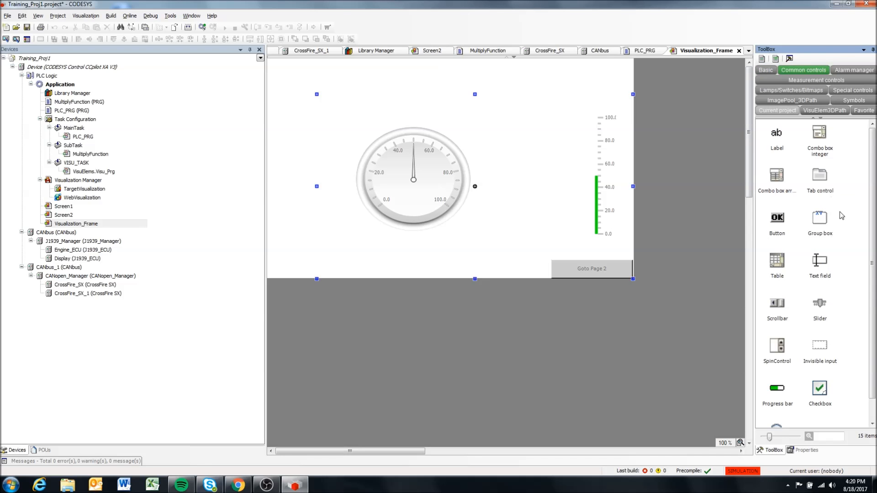
pyautogui.moveTo(777, 135); pyautogui.dragTo(428, 72)
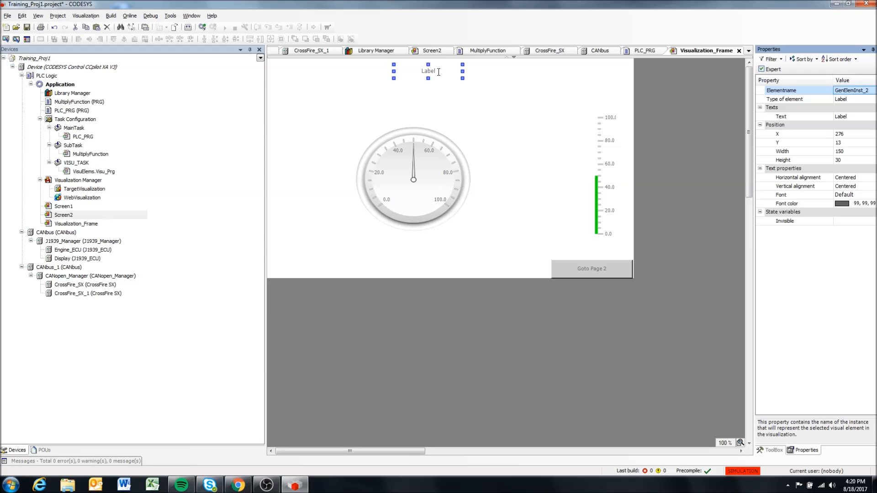
pyautogui.click(438, 72)
pyautogui.press('BackSpace')
pyautogui.write('Compa')
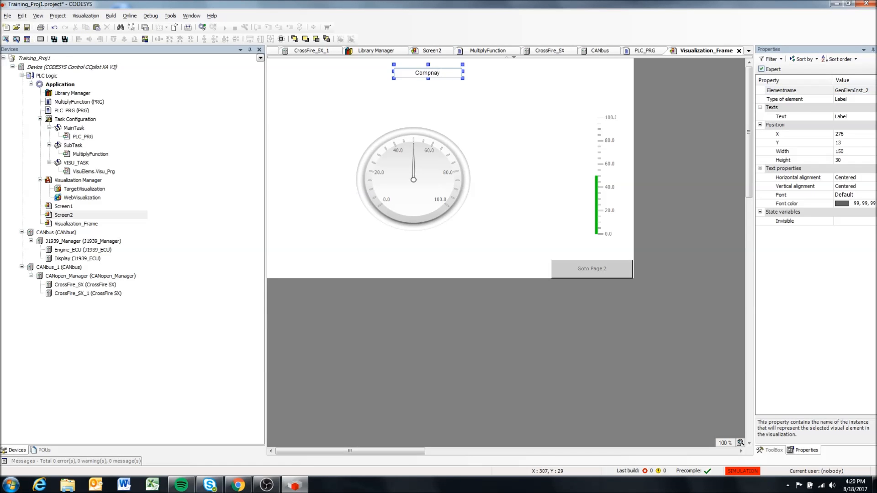
pyautogui.write('ny Name')
pyautogui.click(423, 88)
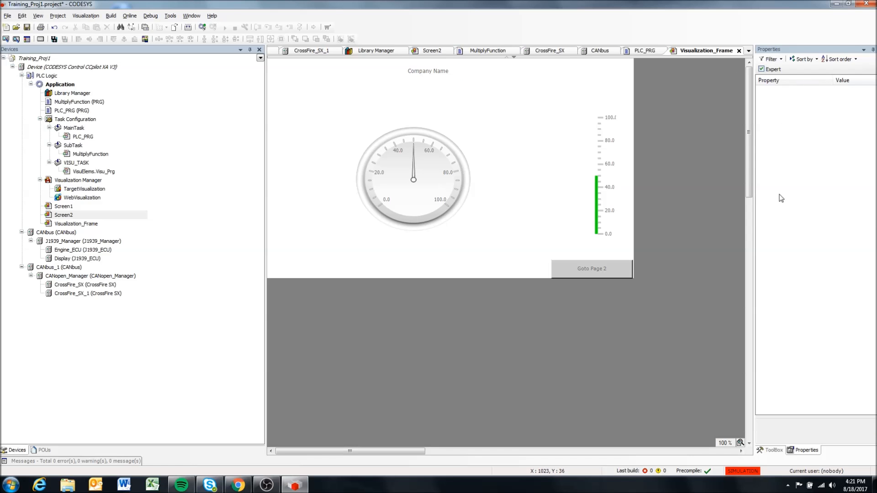
# - Draw a rectangle about 772 wide and 45 high over the Company Name label, at about X 17, Y 10
pyautogui.click(775, 450)
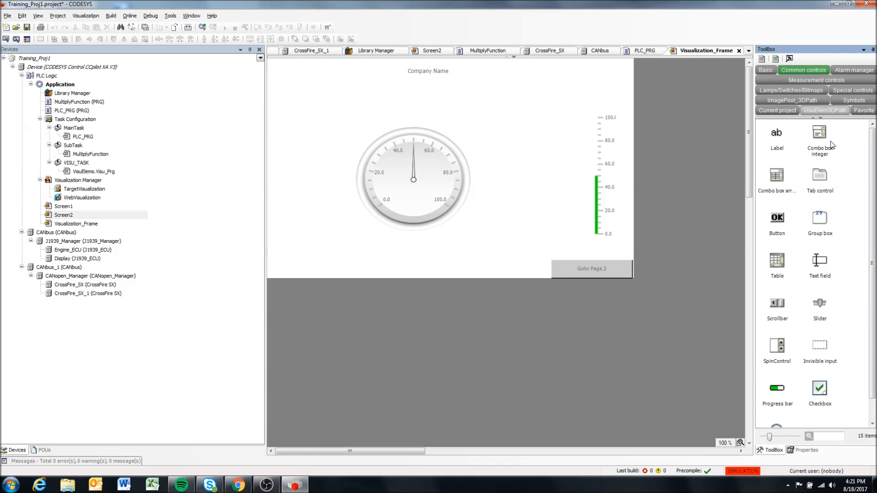
pyautogui.click(772, 72)
pyautogui.click(772, 144)
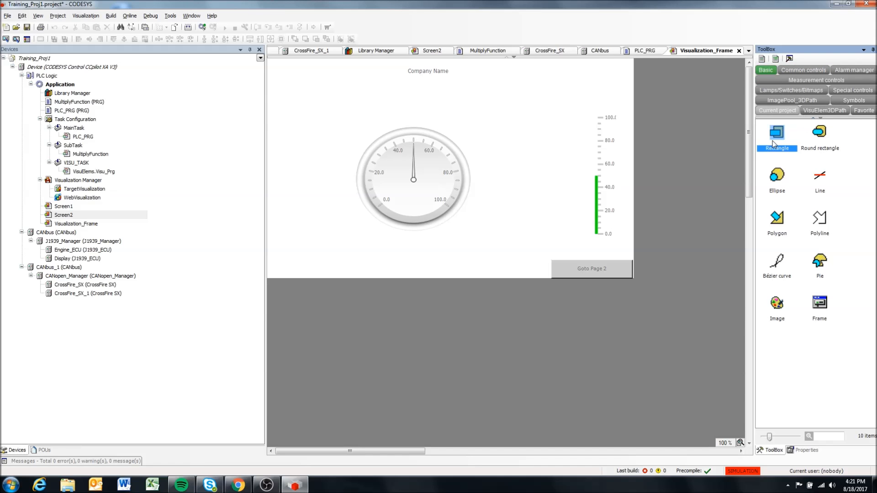
pyautogui.moveTo(275, 63); pyautogui.dragTo(629, 84)
pyautogui.click(556, 98)
pyautogui.doubleClick(495, 74)
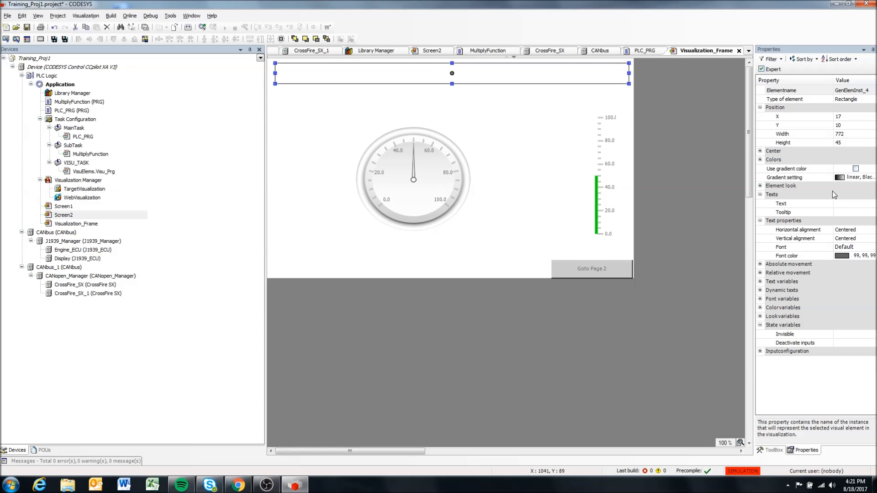
# - Turn on the gradient color for the header rectangle and send it to the back
pyautogui.click(761, 160)
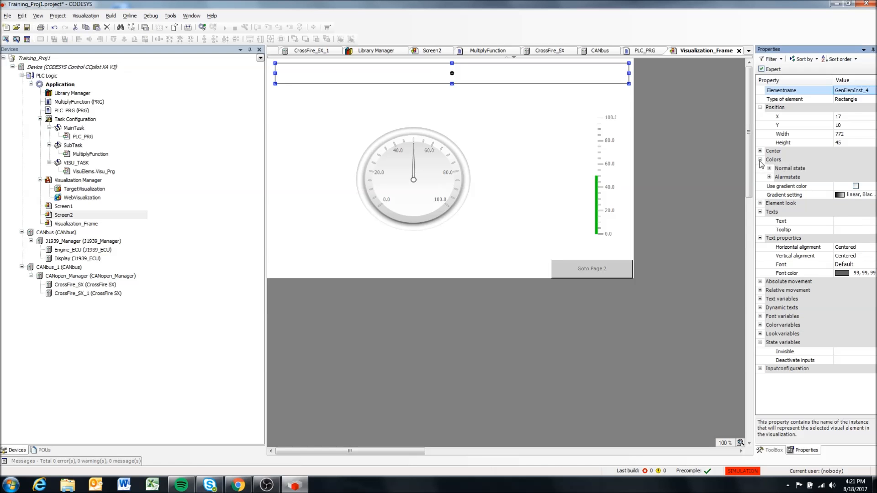
pyautogui.click(856, 187)
pyautogui.rightClick(475, 79)
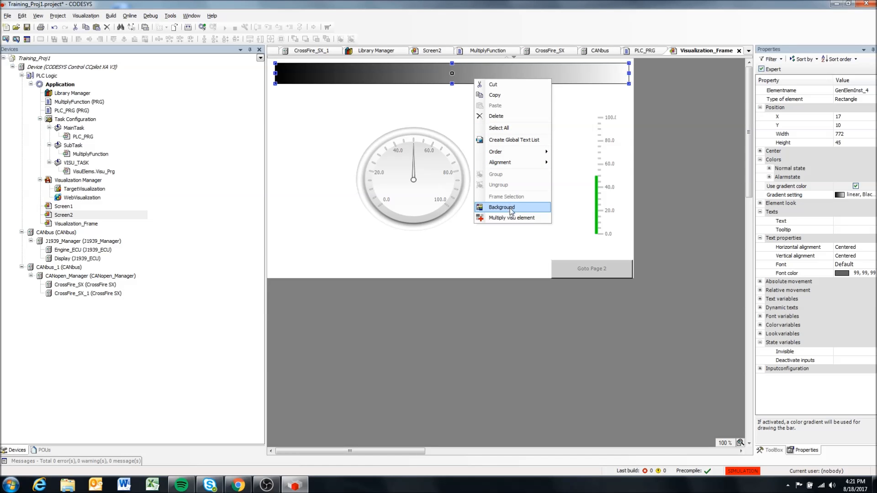
pyautogui.moveTo(512, 151)
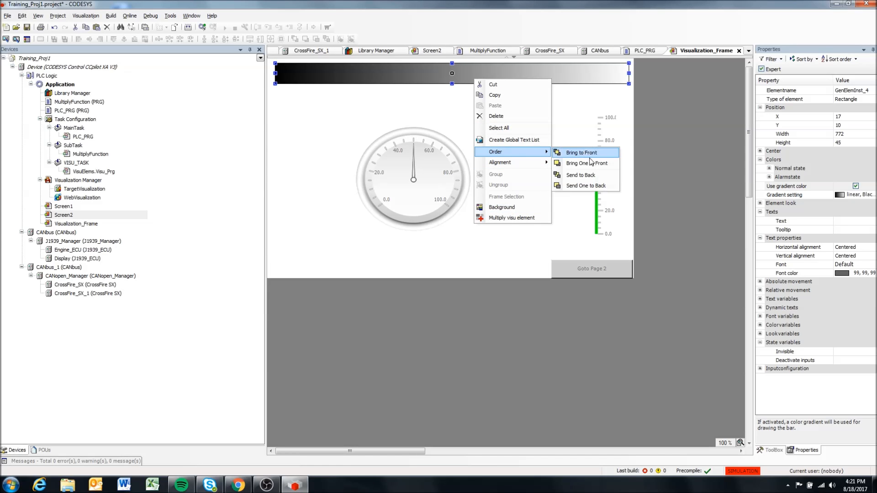
pyautogui.click(593, 175)
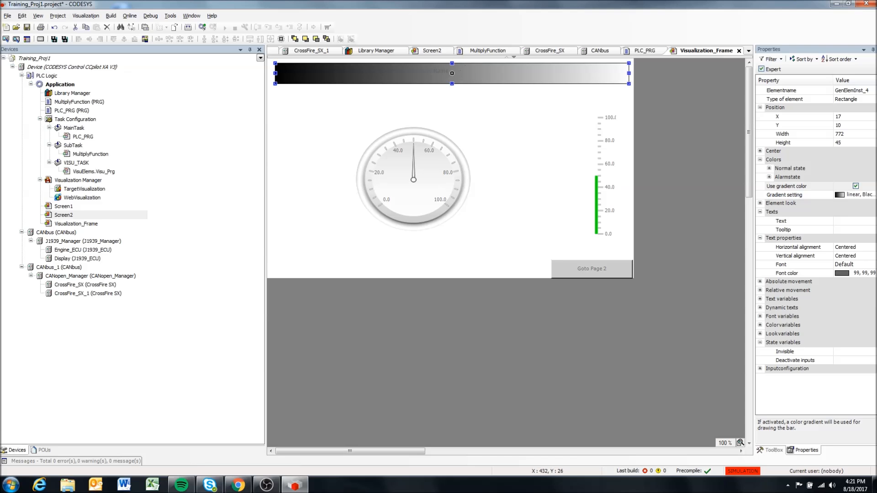
# - Select the Company Name label on the header bar and move it to about X 306, Y 16
pyautogui.click(450, 73)
pyautogui.click(446, 77)
pyautogui.click(457, 73)
pyautogui.click(486, 117)
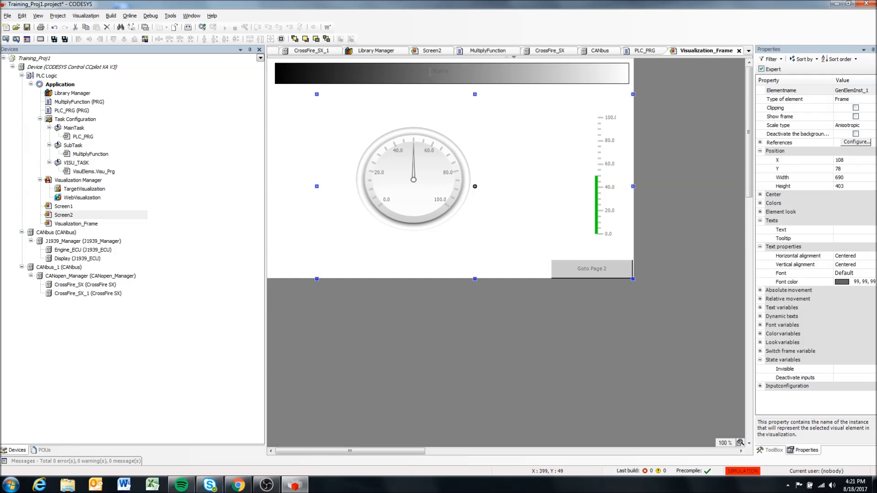
pyautogui.click(445, 75)
pyautogui.click(445, 77)
pyautogui.moveTo(445, 78); pyautogui.dragTo(459, 79)
# - Set the Company Name label's font color to white
pyautogui.click(824, 213)
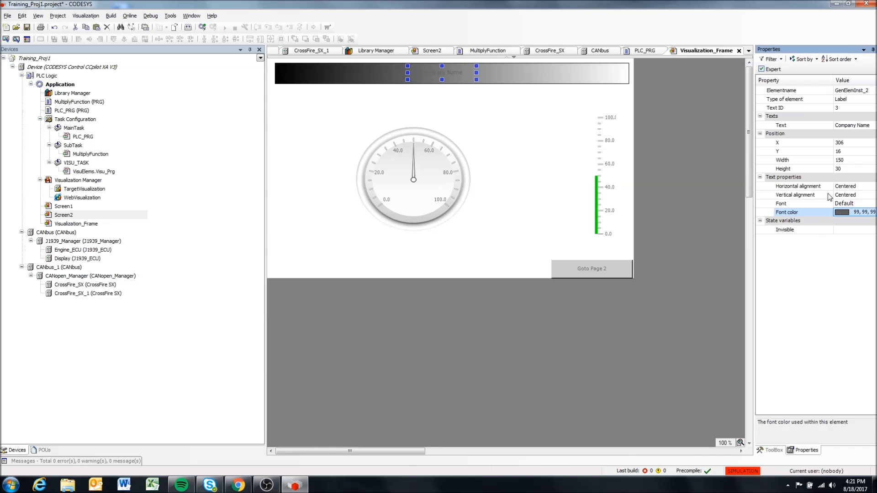
pyautogui.click(843, 214)
pyautogui.click(872, 213)
pyautogui.click(479, 185)
pyautogui.click(404, 248)
pyautogui.click(477, 307)
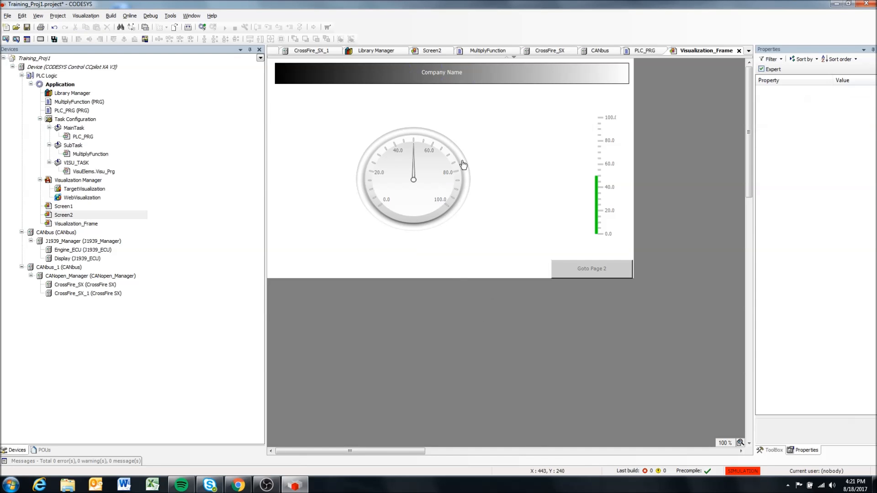
# - Extend the header rectangle across the canvas's full width, at X 0, Y 0, width 800 and height 60
pyautogui.click(377, 79)
pyautogui.moveTo(276, 63); pyautogui.dragTo(267, 58)
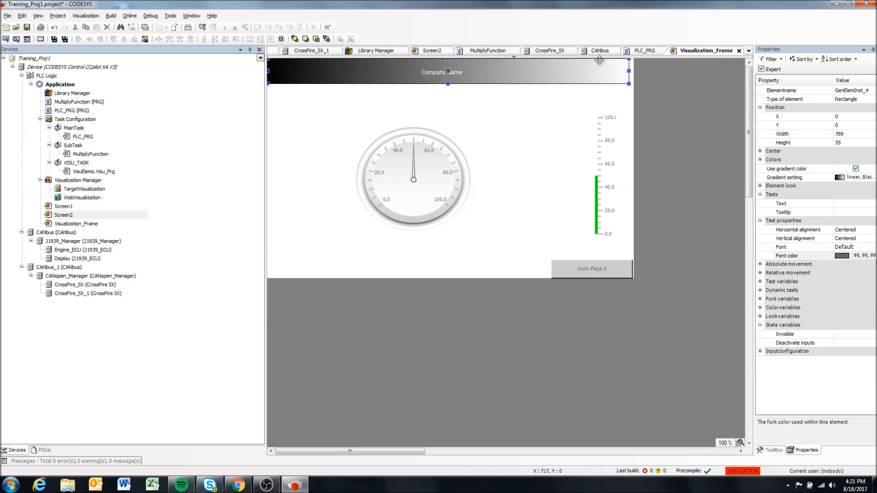
pyautogui.moveTo(629, 71); pyautogui.dragTo(635, 72)
pyautogui.moveTo(451, 84); pyautogui.dragTo(451, 85)
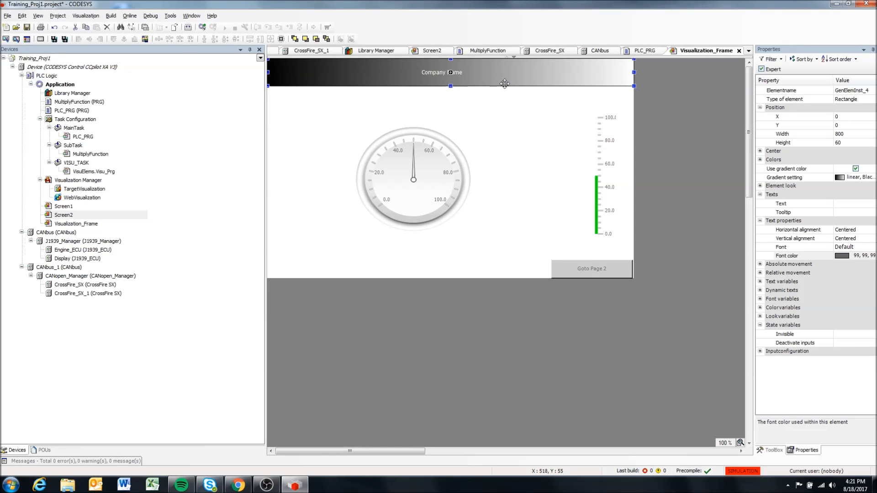
# - Duplicate the header rectangle and reshape the copy into a vertical sidebar filling the space left of the frame below the header
pyautogui.hotkey('ctrl', 'c')
pyautogui.hotkey('ctrl', 'v')
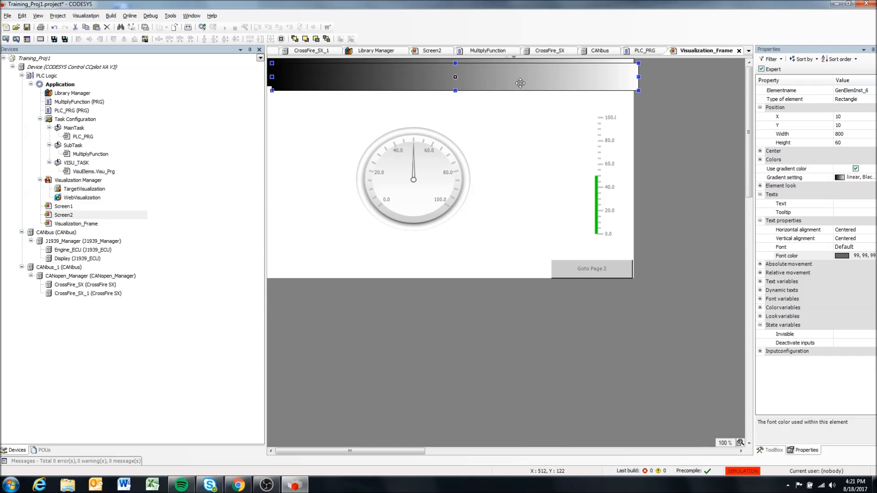
pyautogui.moveTo(531, 77); pyautogui.dragTo(562, 102)
pyautogui.moveTo(668, 103); pyautogui.dragTo(291, 277)
# - Enlarge the frame to meet the header and sidebar, at about X 108, Y 60, width 691 and height 421
pyautogui.click(449, 104)
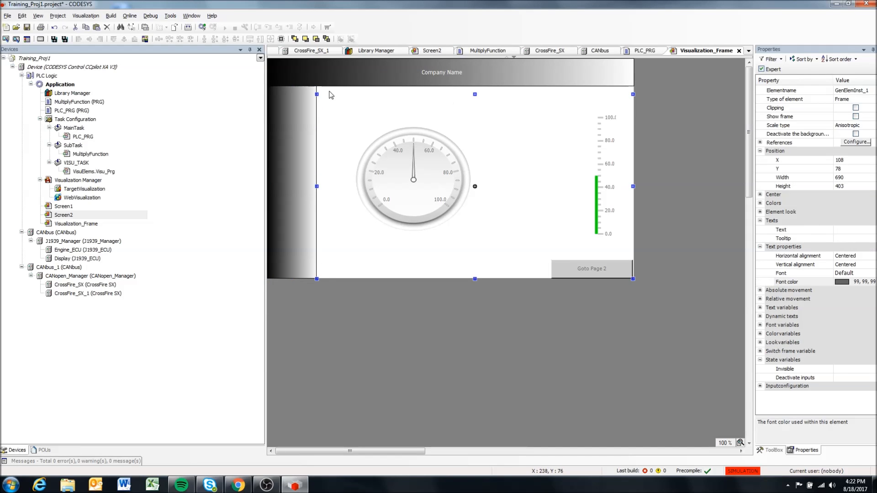
pyautogui.moveTo(318, 94); pyautogui.dragTo(317, 86)
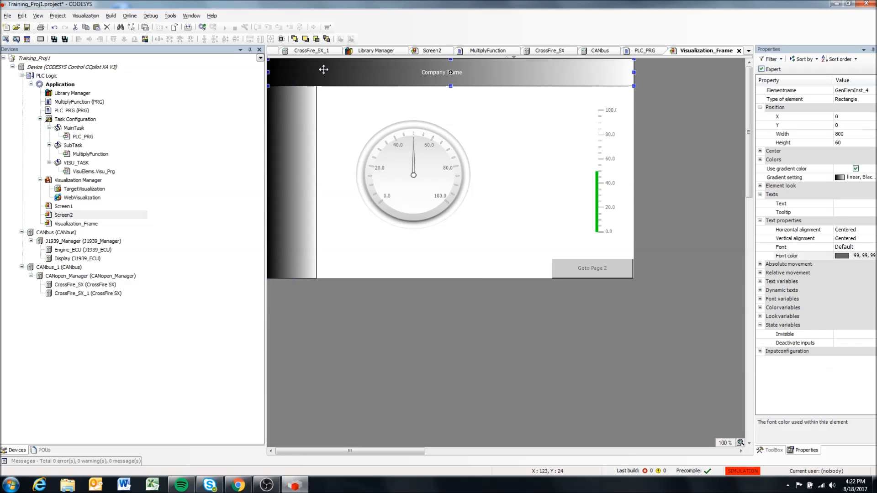
pyautogui.click(684, 151)
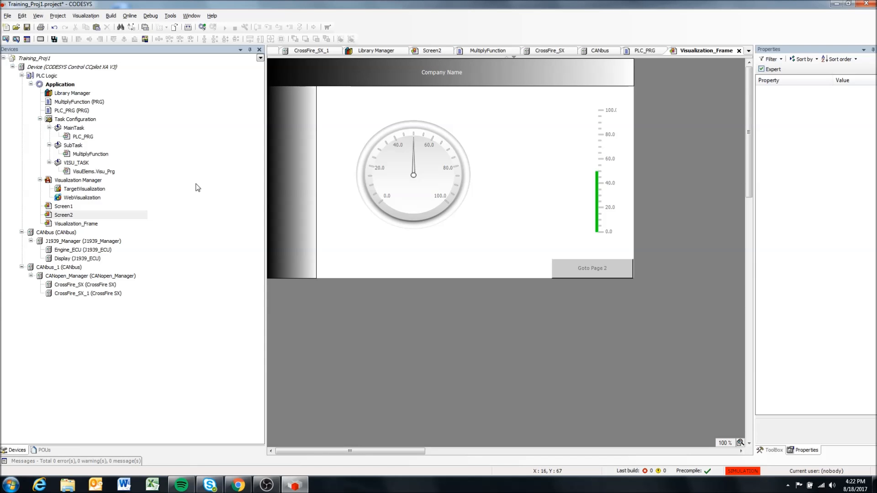
# - Move Screen2 above Screen1 in the frame's selected visualizations to make it the default screen
pyautogui.click(368, 105)
pyautogui.rightClick(376, 116)
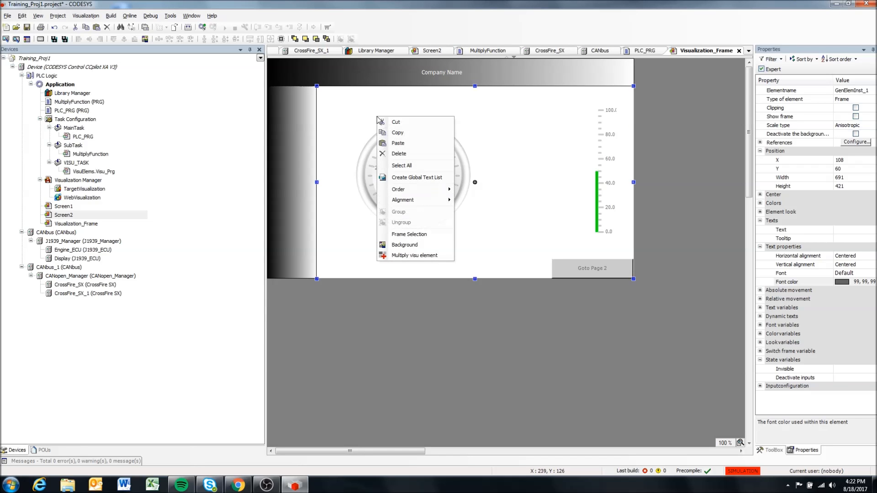
pyautogui.click(327, 104)
pyautogui.rightClick(336, 101)
pyautogui.click(368, 219)
pyautogui.click(430, 95)
pyautogui.click(433, 105)
pyautogui.click(434, 97)
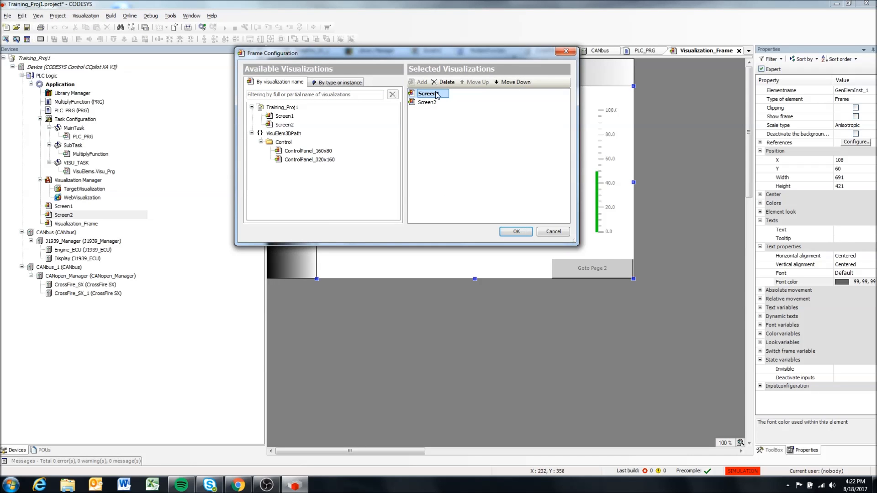
pyautogui.click(429, 103)
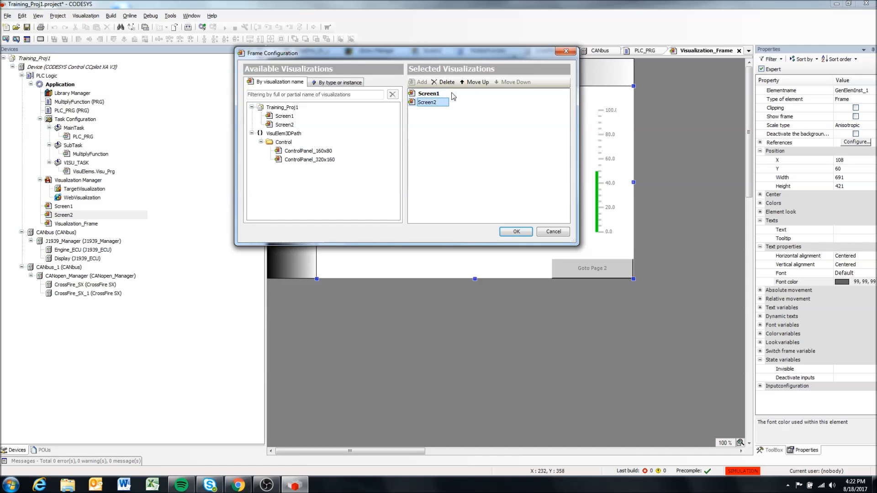
pyautogui.click(474, 82)
pyautogui.click(517, 231)
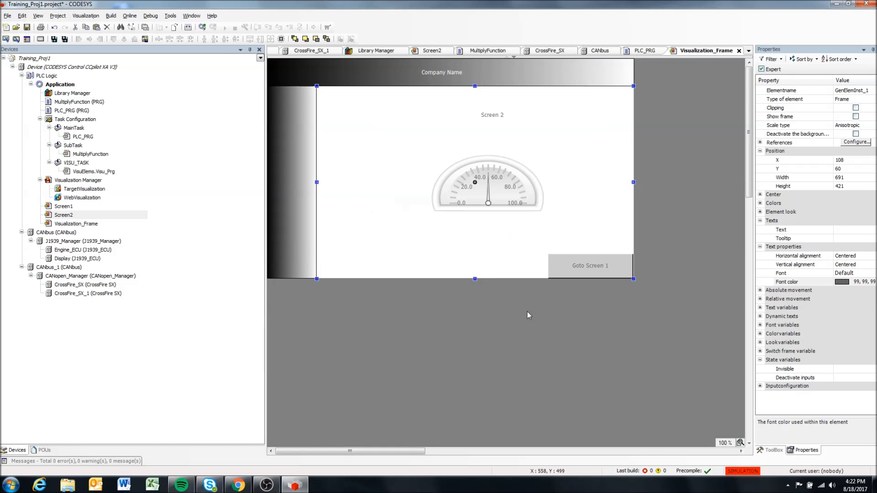
# - Restore Screen1 to the first place in the frame's selected visualizations
pyautogui.rightClick(423, 131)
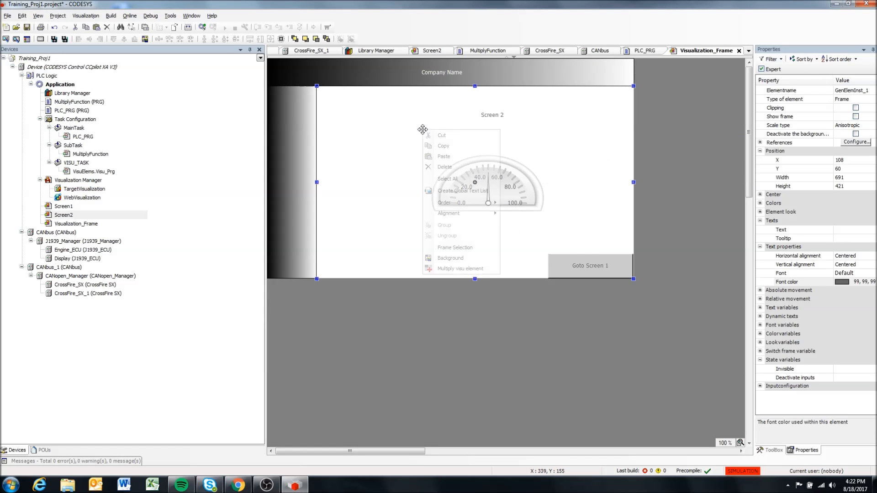
pyautogui.click(455, 247)
pyautogui.click(422, 103)
pyautogui.click(475, 83)
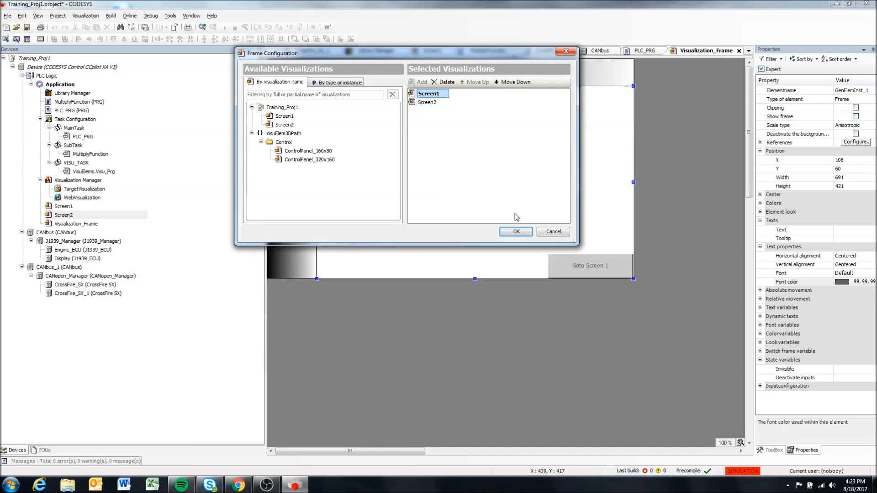
pyautogui.click(517, 232)
pyautogui.click(466, 333)
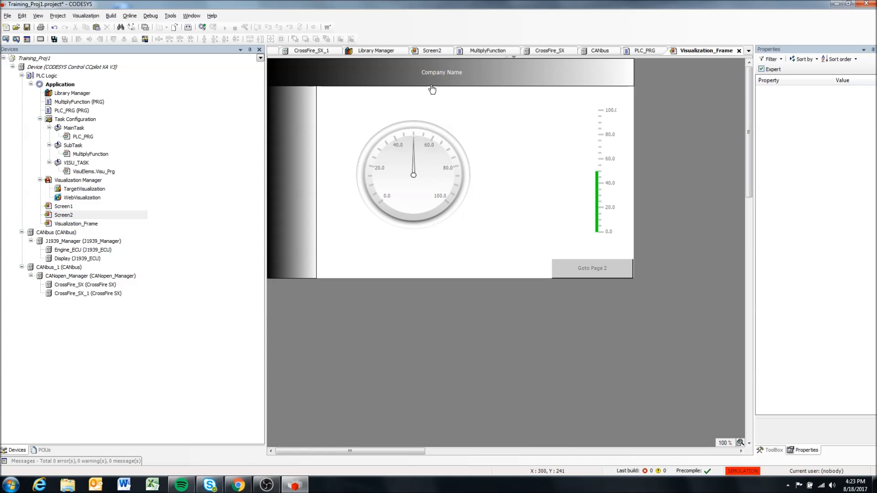
# - Log in to the simulated device and replace the running application with the latest code
pyautogui.click(85, 16)
pyautogui.click(85, 17)
pyautogui.click(132, 17)
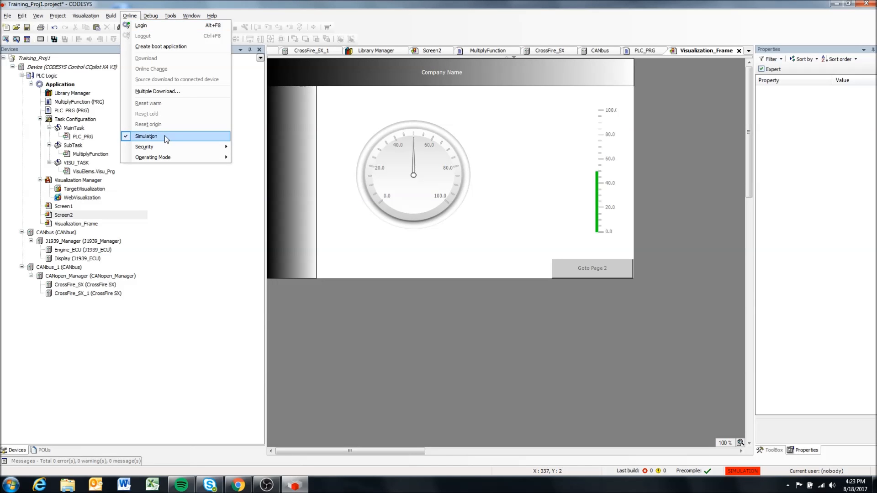
pyautogui.click(133, 25)
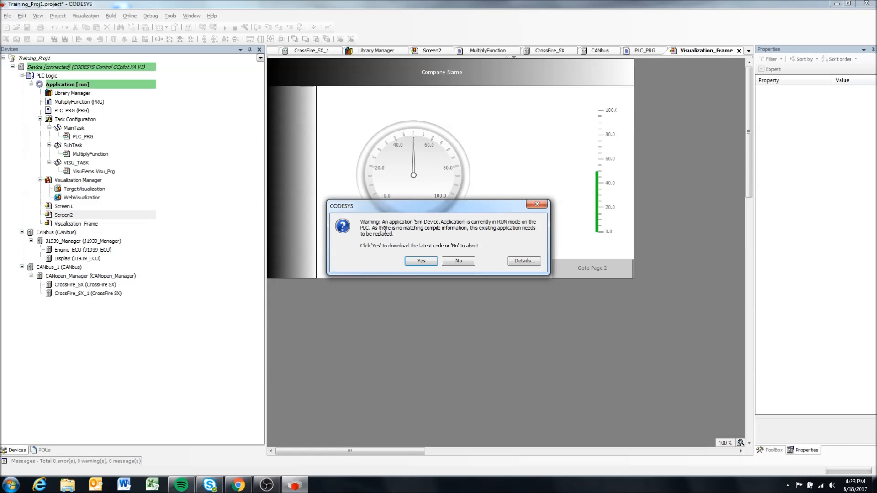
pyautogui.click(415, 261)
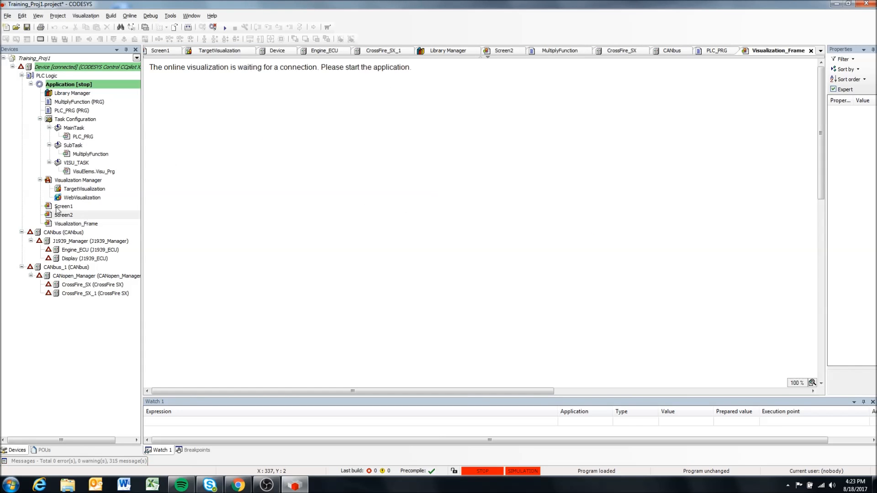
# - Start the simulated application and display Visualization_Frame online
pyautogui.doubleClick(72, 223)
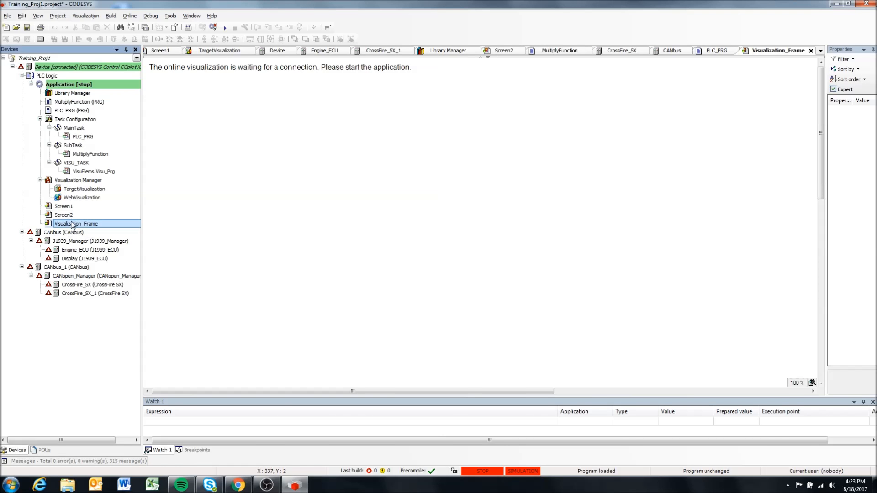
pyautogui.doubleClick(65, 209)
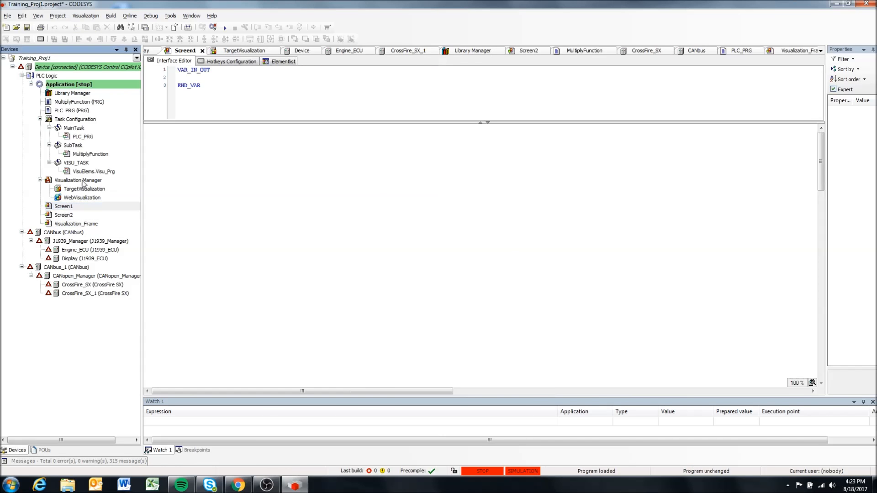
pyautogui.click(224, 28)
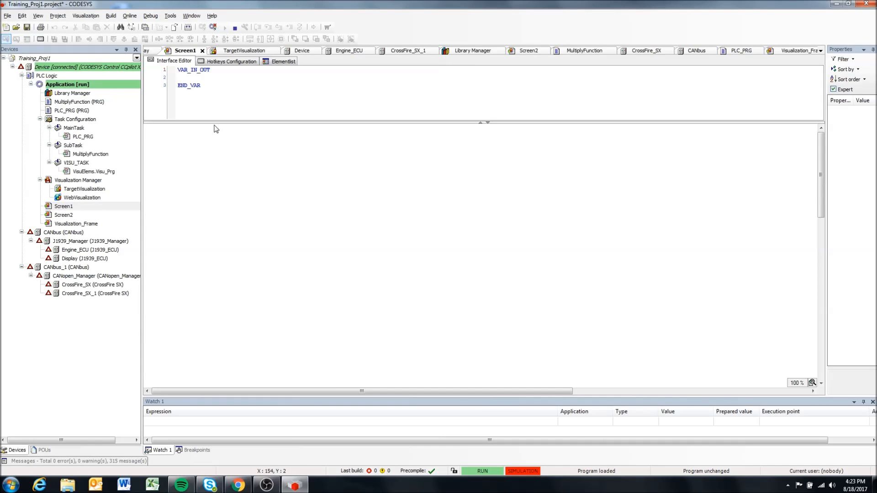
pyautogui.doubleClick(70, 224)
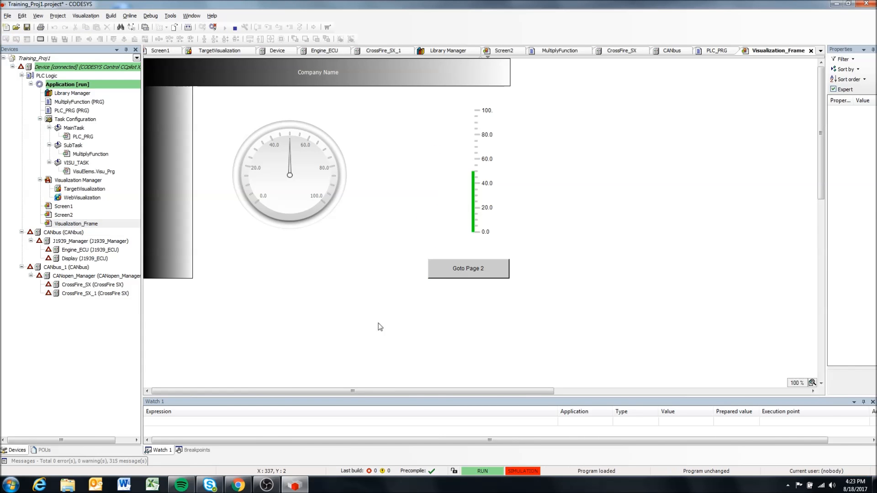
# - Test the Goto Page 2 button in the running Visualization_Frame and on Screen1
pyautogui.click(438, 276)
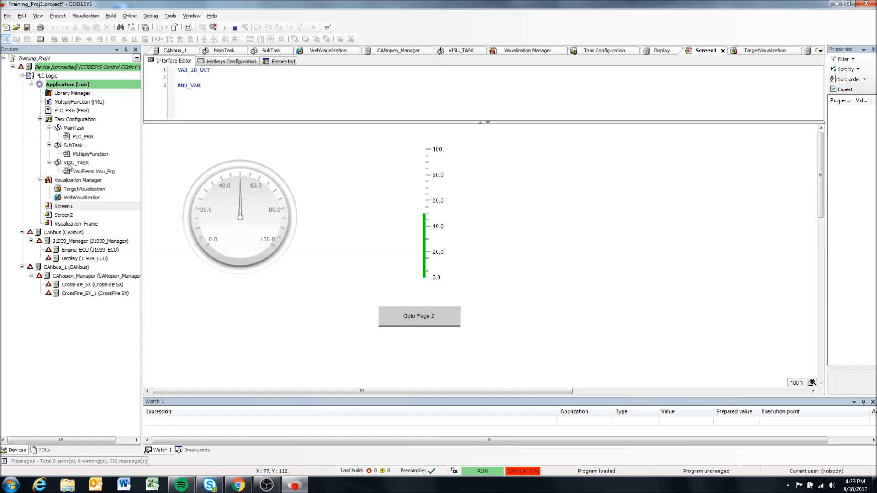
pyautogui.doubleClick(91, 224)
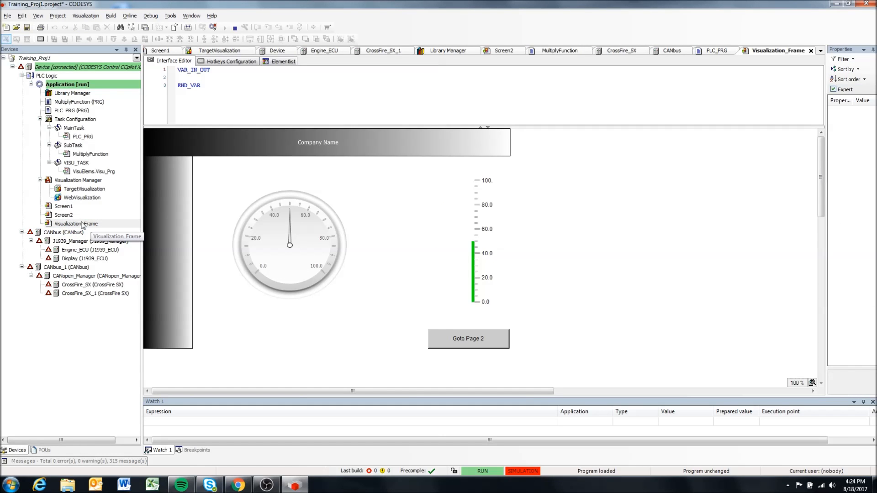
pyautogui.click(447, 341)
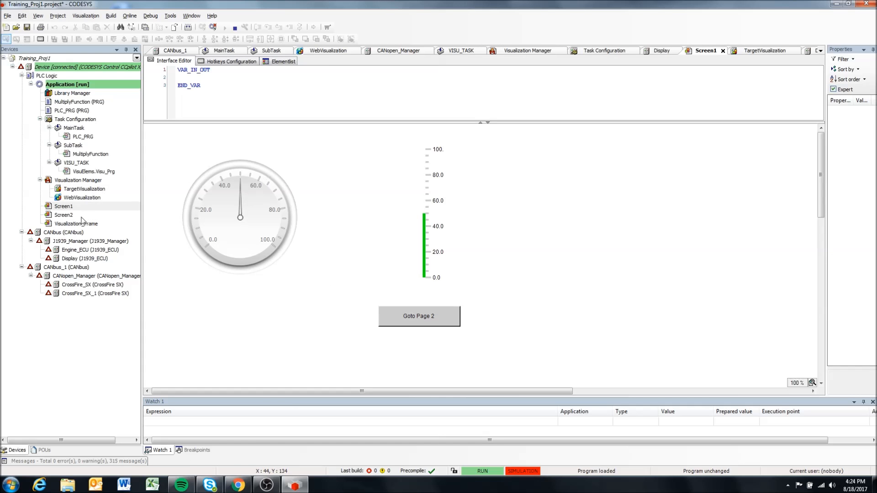
pyautogui.click(382, 310)
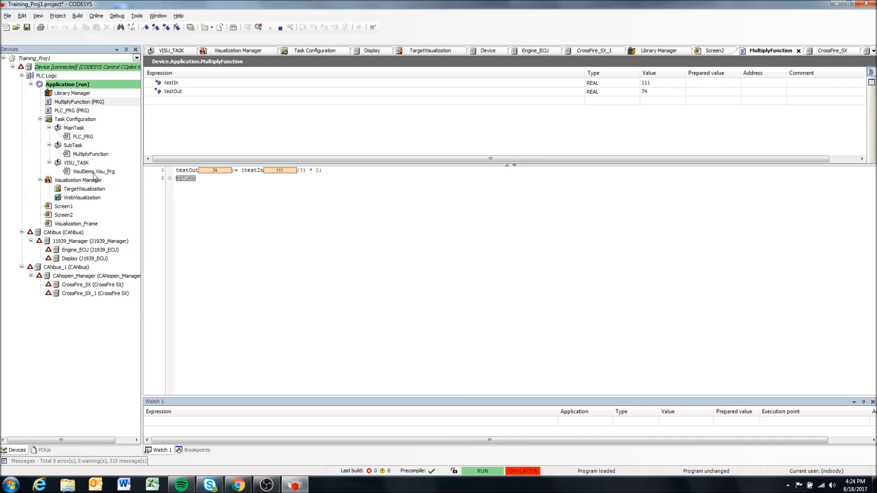
# - Log out of the simulation and select the Goto Page 2 button on Screen1 for editing
pyautogui.click(257, 27)
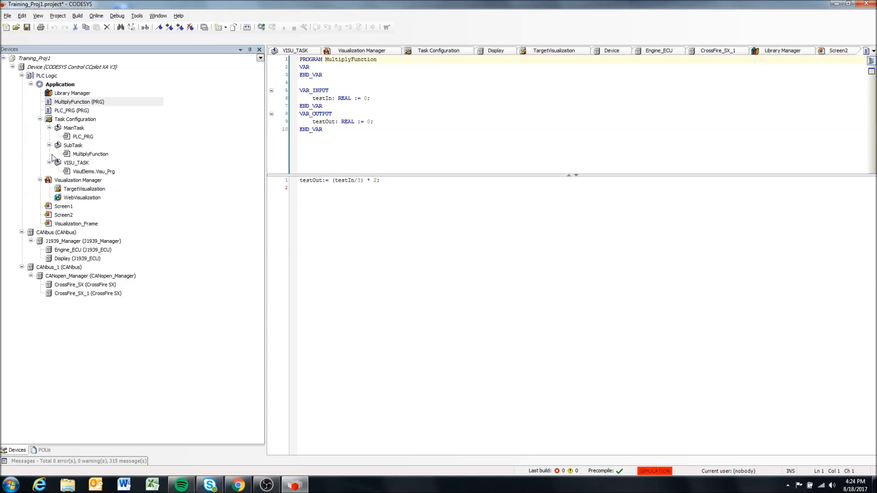
pyautogui.doubleClick(75, 224)
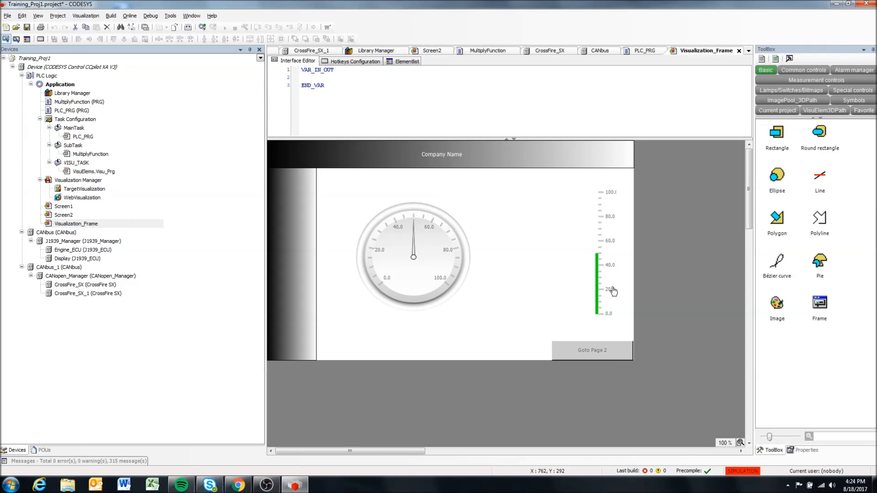
pyautogui.click(569, 347)
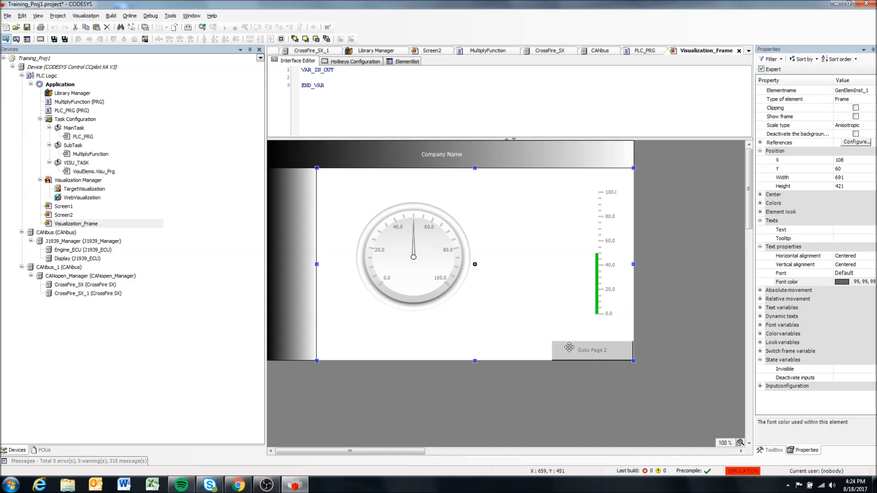
pyautogui.doubleClick(63, 206)
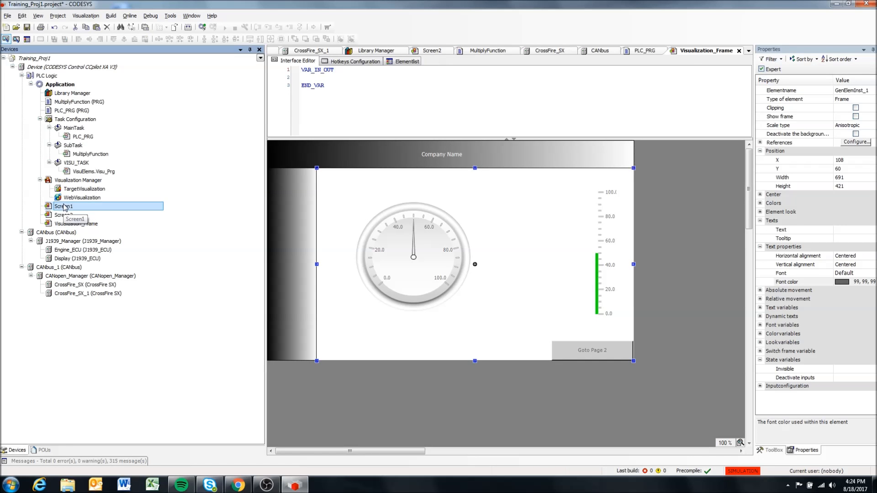
pyautogui.doubleClick(530, 328)
pyautogui.click(640, 288)
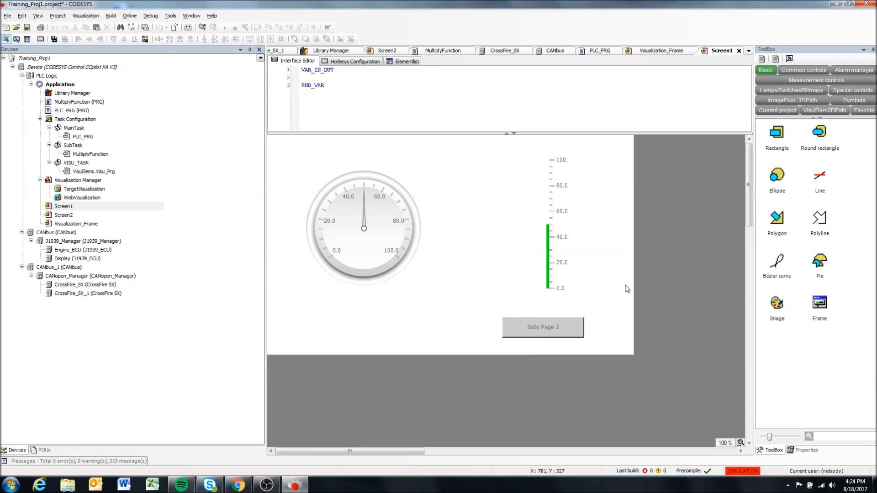
pyautogui.click(575, 336)
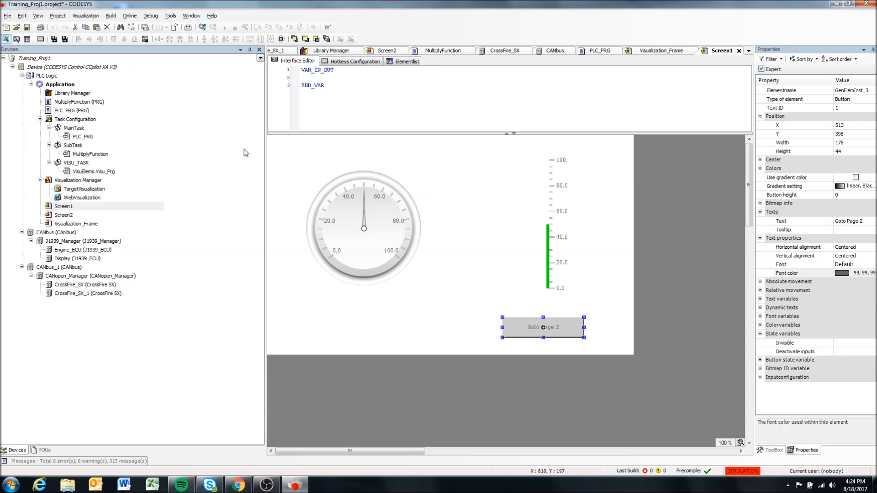
# - Replace the Goto Page 2 button's OnMouseClick action Change shown Visualization with Switch Framevisualization
pyautogui.click(760, 334)
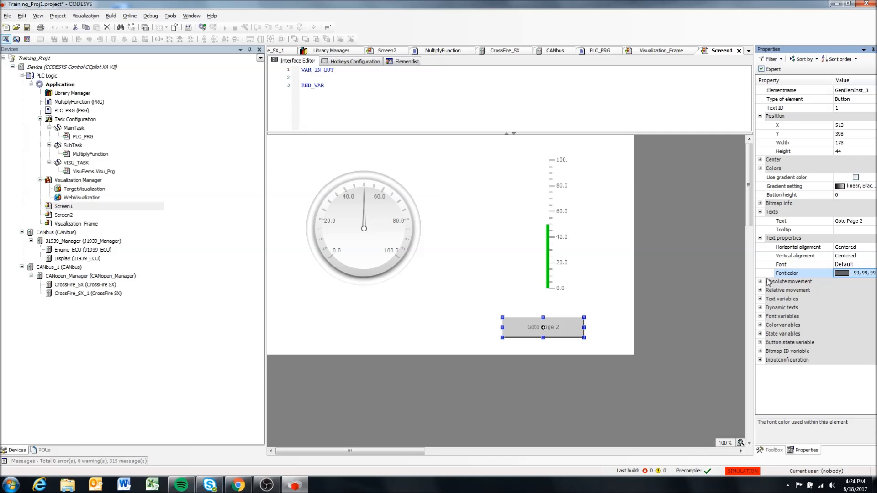
pyautogui.click(550, 332)
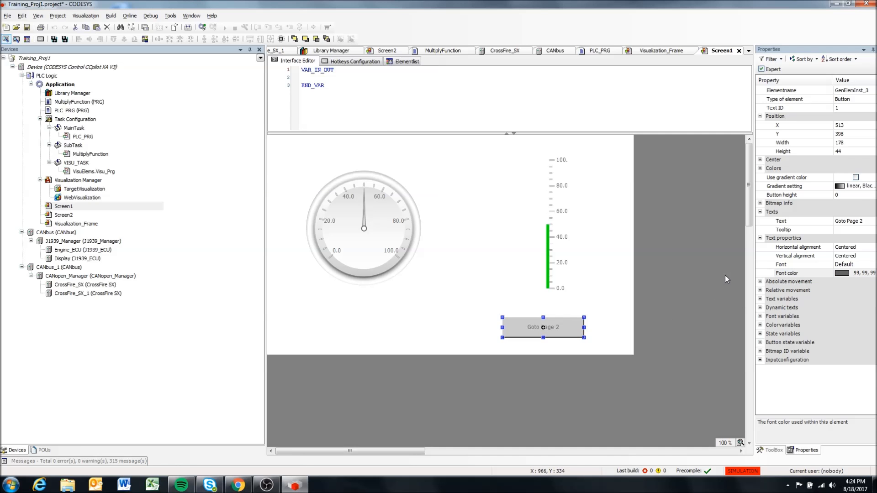
pyautogui.click(760, 335)
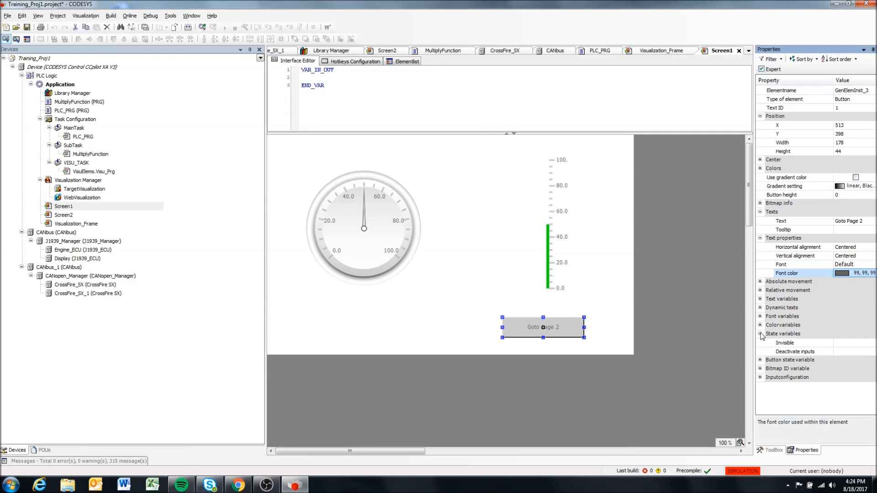
pyautogui.click(760, 334)
pyautogui.click(761, 360)
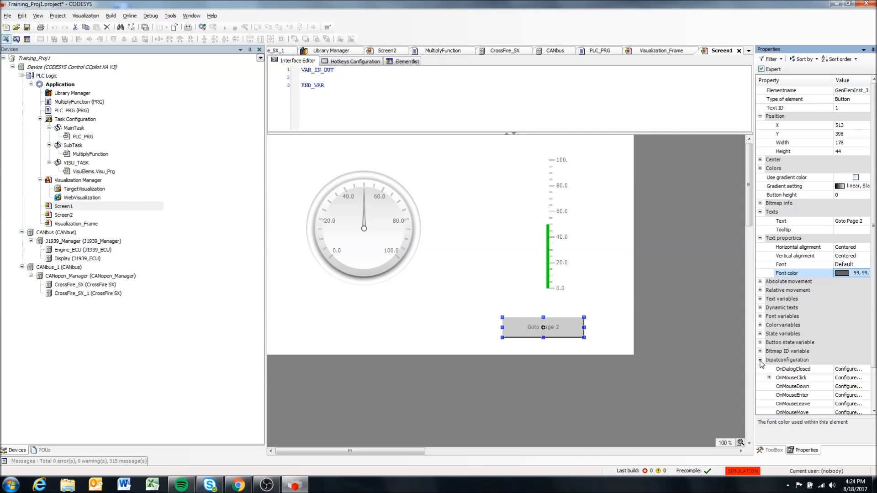
pyautogui.click(849, 378)
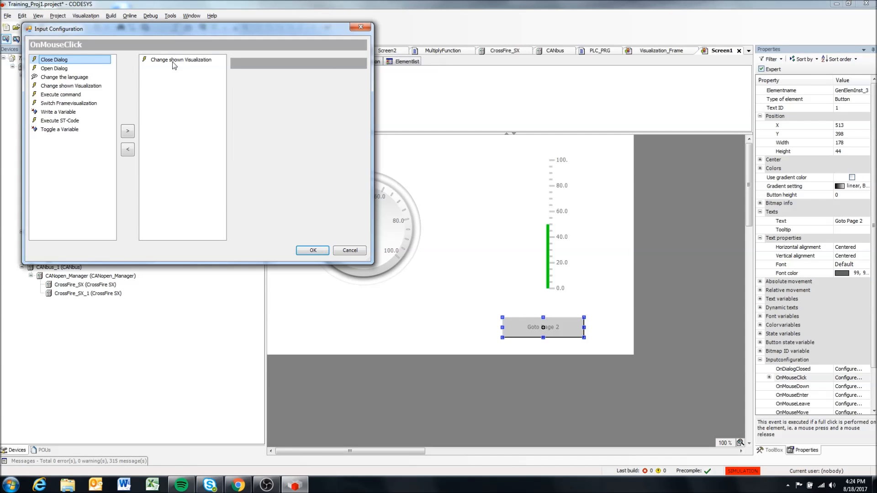
pyautogui.click(184, 61)
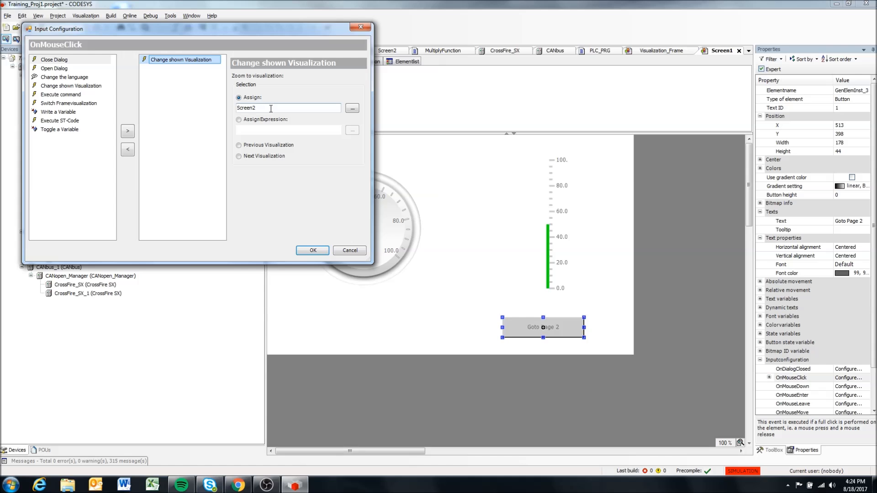
pyautogui.click(129, 152)
pyautogui.click(64, 104)
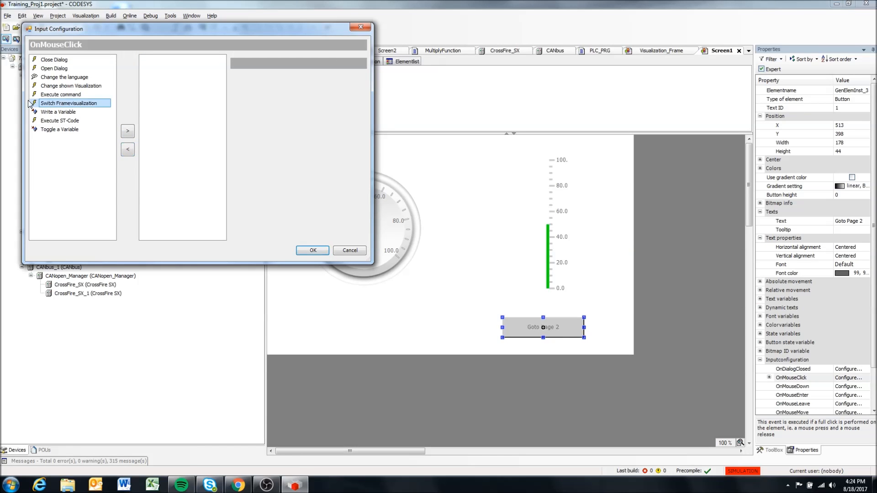
pyautogui.click(128, 133)
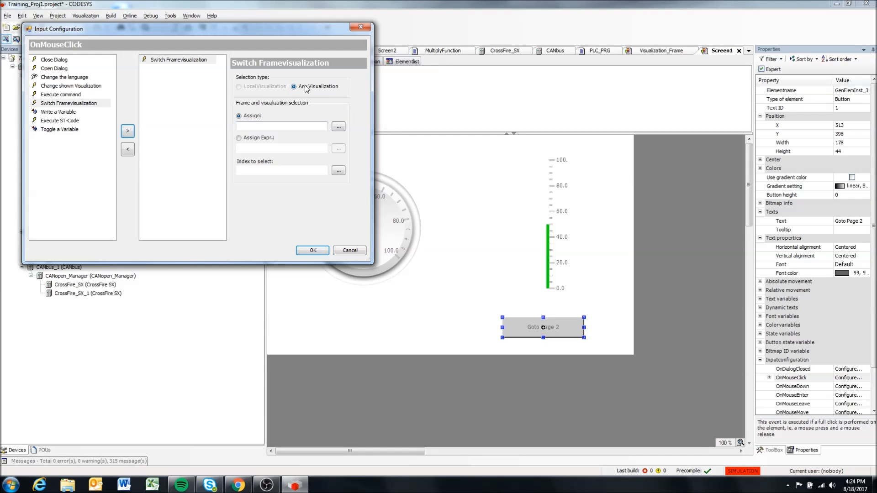
pyautogui.click(338, 129)
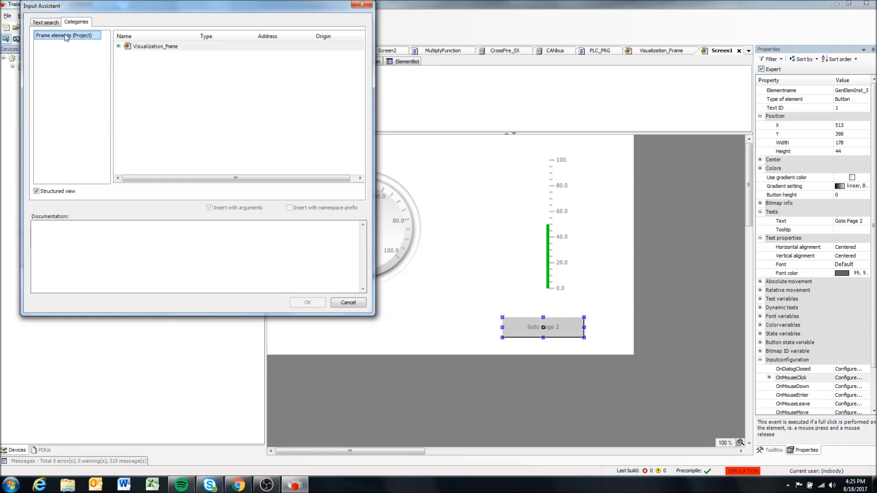
pyautogui.click(119, 46)
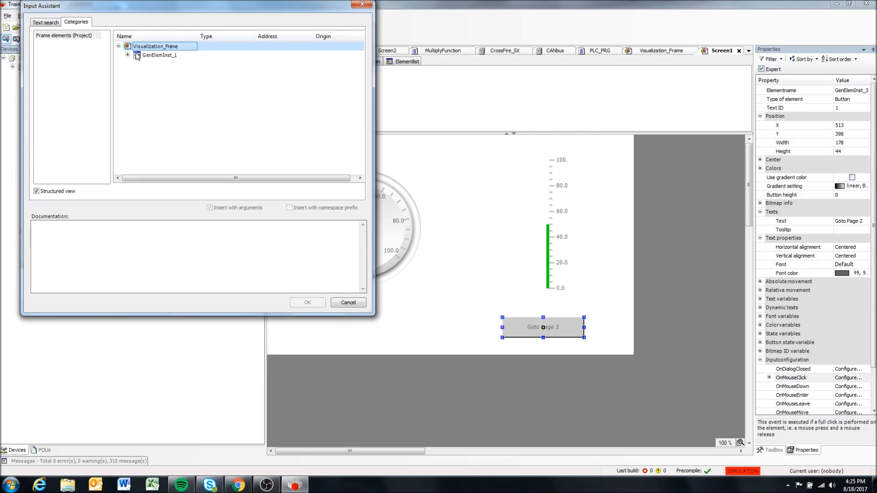
pyautogui.click(136, 55)
pyautogui.click(128, 55)
pyautogui.click(145, 46)
pyautogui.click(348, 302)
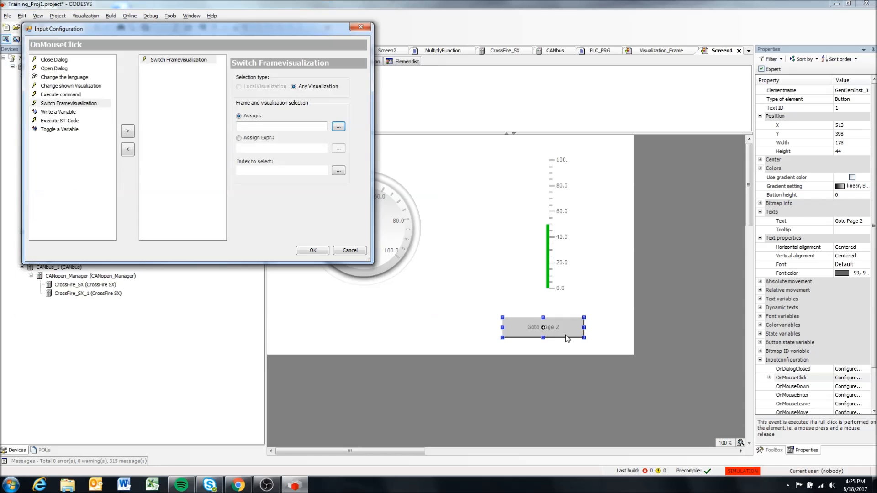
# - Open the frame assignment of the Switch Framevisualization action and expand Visualization_Frame and its GenElemInst_1 element
pyautogui.click(196, 60)
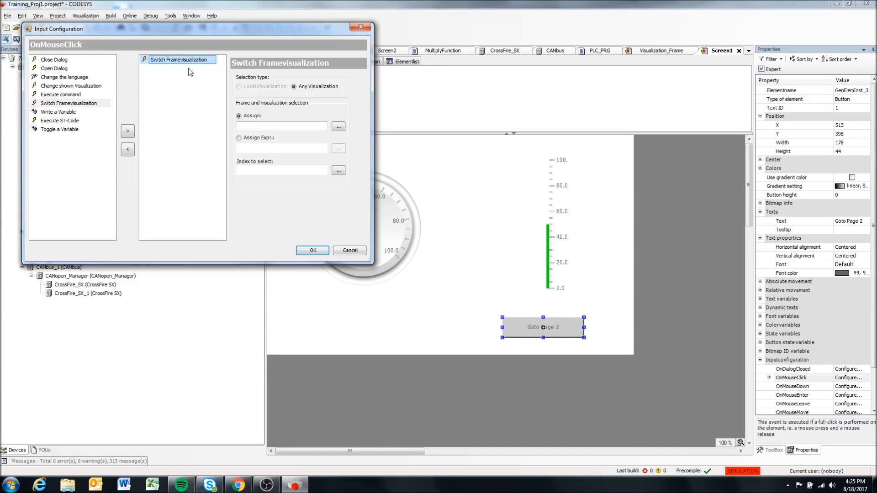
pyautogui.click(339, 127)
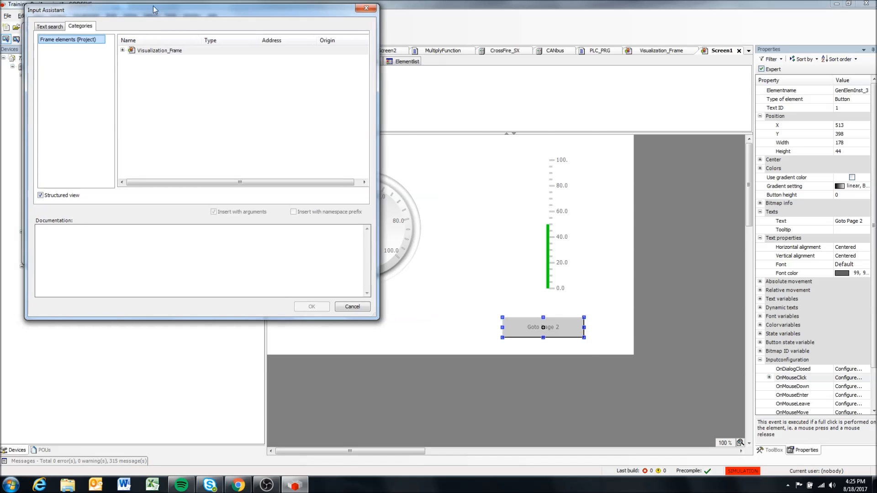
pyautogui.moveTo(153, 6); pyautogui.dragTo(366, 84)
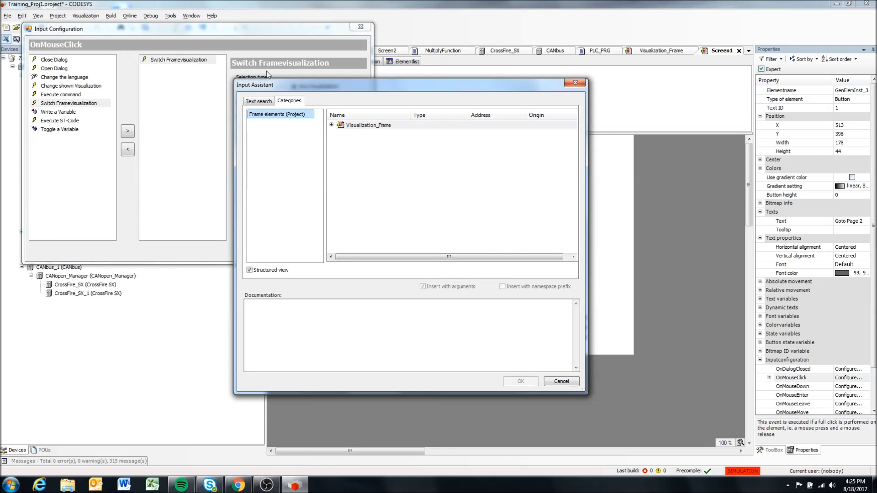
pyautogui.click(203, 31)
pyautogui.click(99, 199)
pyautogui.click(332, 126)
pyautogui.click(379, 135)
pyautogui.click(340, 134)
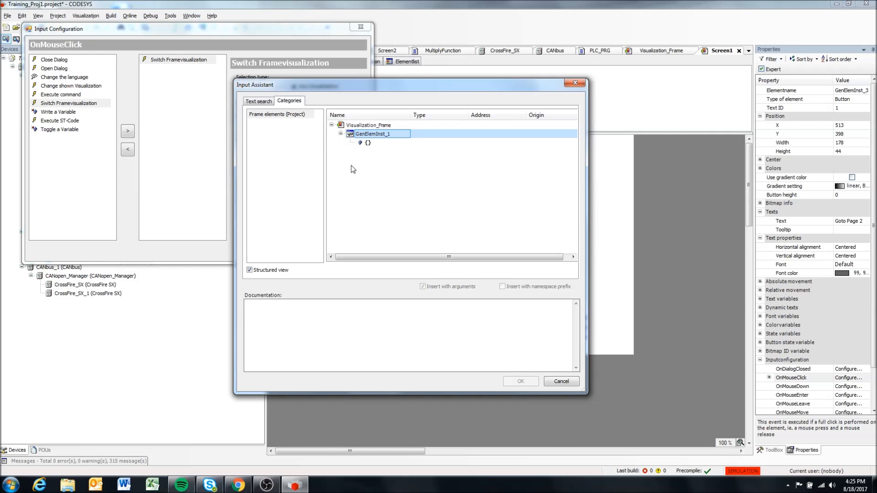
# - Assign Visualization_Frame.GenElemInst_1 as the target frame of the Goto Page 2 button's Switch Framevisualization action
pyautogui.click(377, 143)
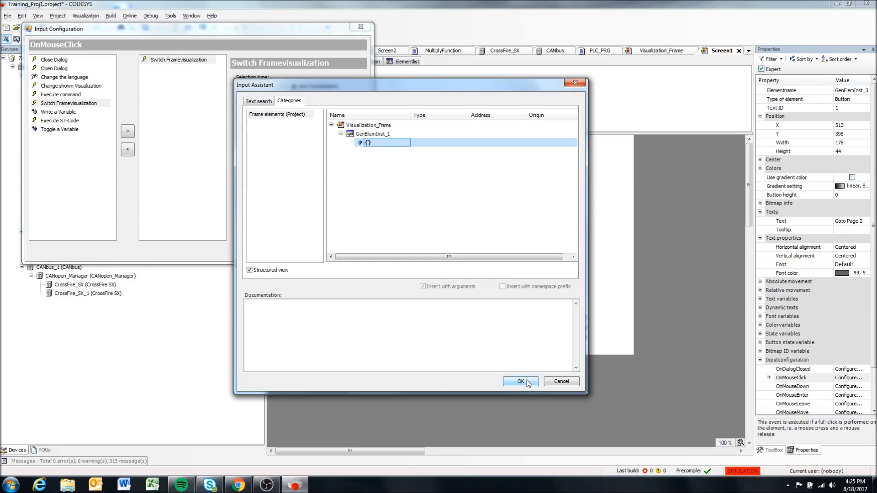
pyautogui.click(368, 135)
pyautogui.click(375, 145)
pyautogui.click(371, 126)
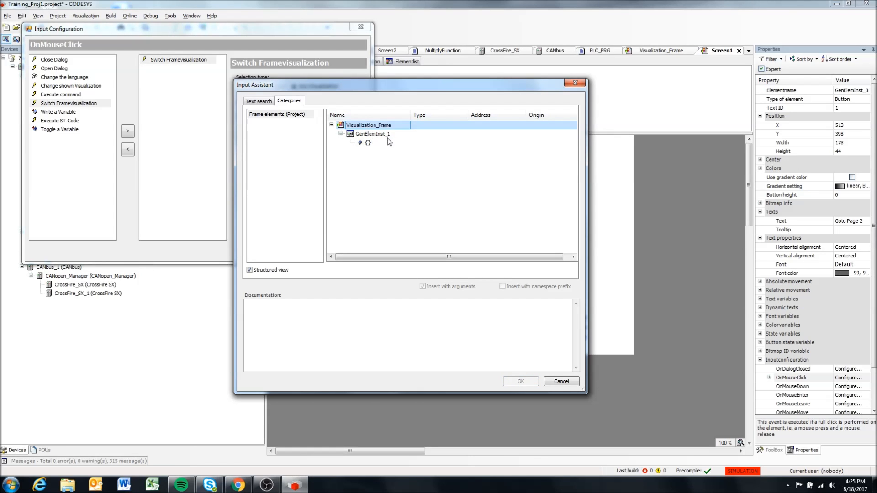
pyautogui.click(355, 133)
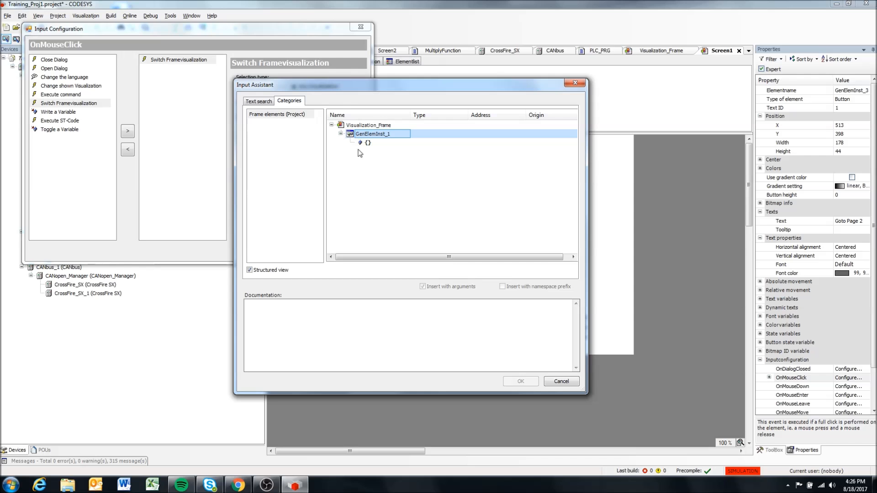
pyautogui.click(357, 125)
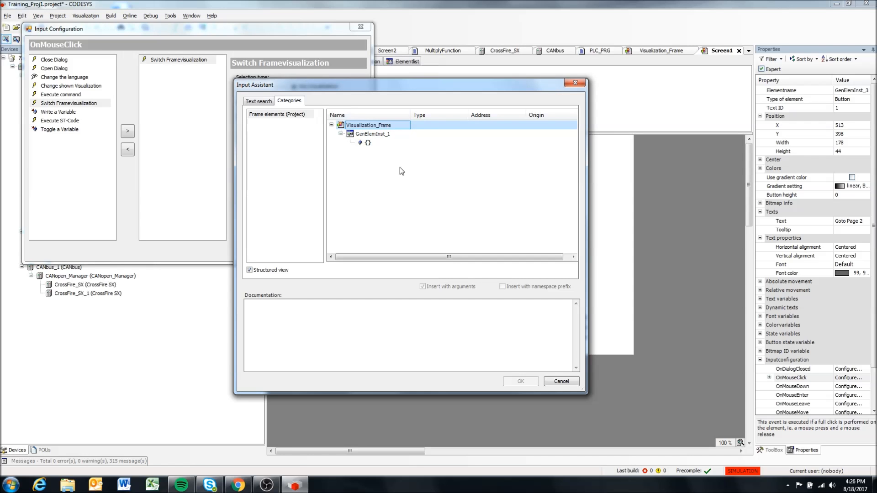
pyautogui.click(453, 142)
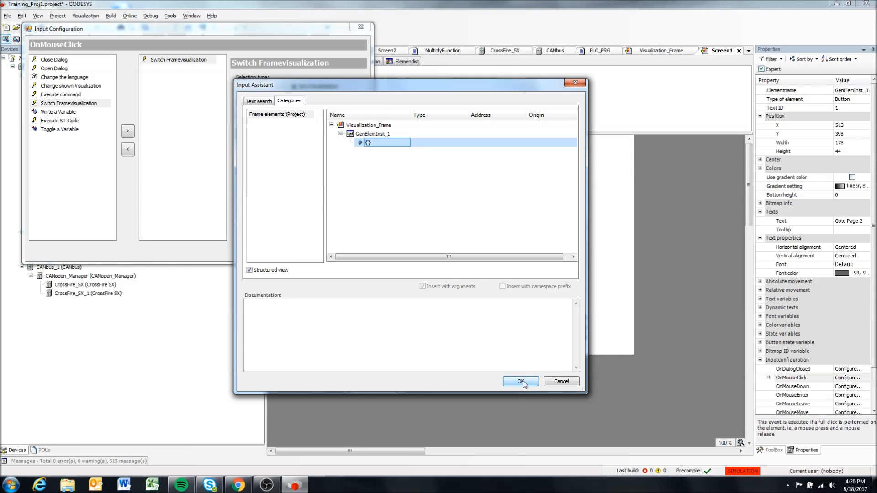
pyautogui.click(375, 126)
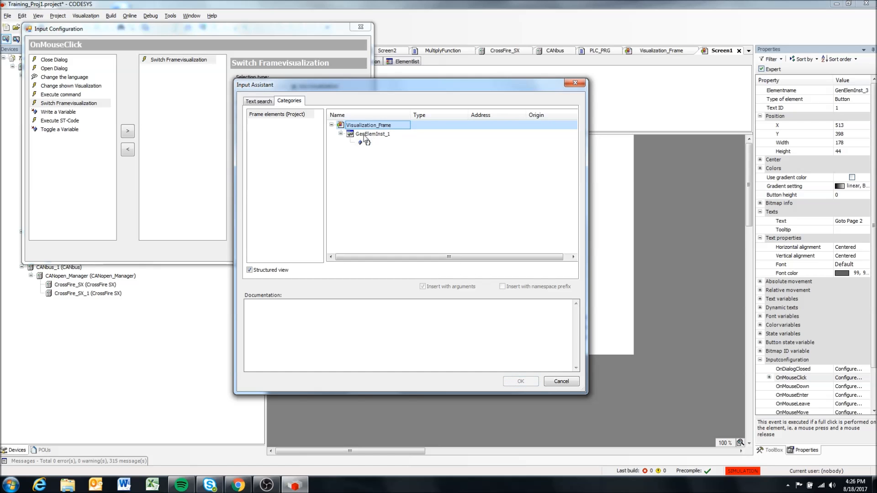
pyautogui.click(366, 135)
pyautogui.click(368, 143)
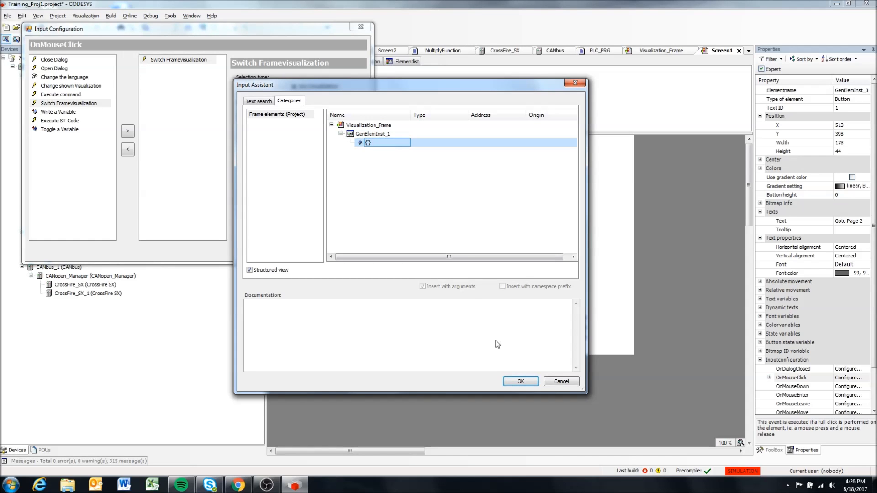
pyautogui.click(523, 382)
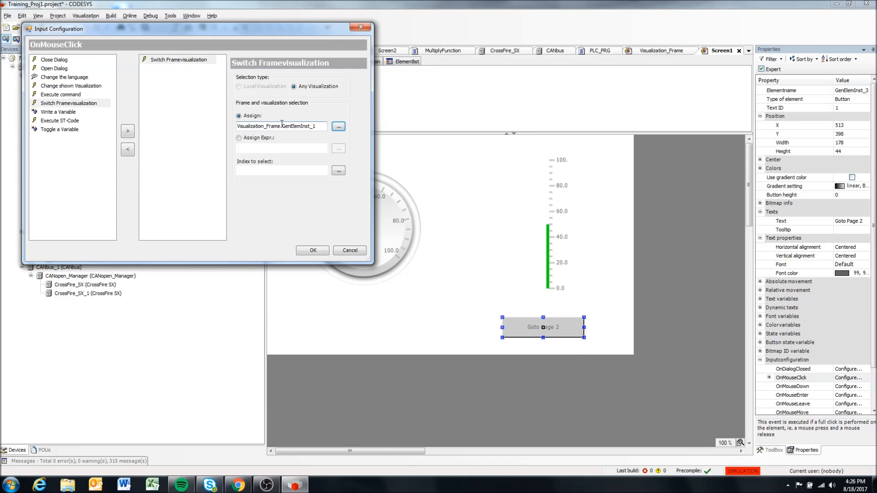
pyautogui.click(323, 251)
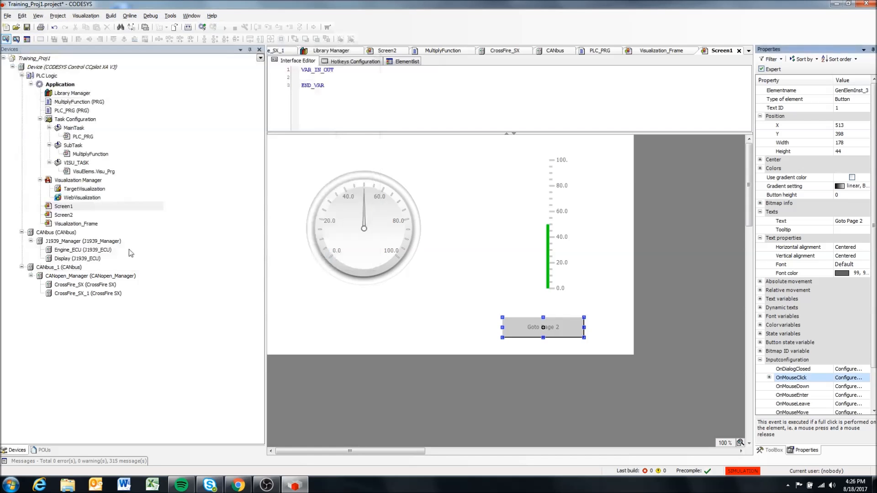
# - Rename the frame element in Visualization_Frame to Frame1
pyautogui.doubleClick(70, 224)
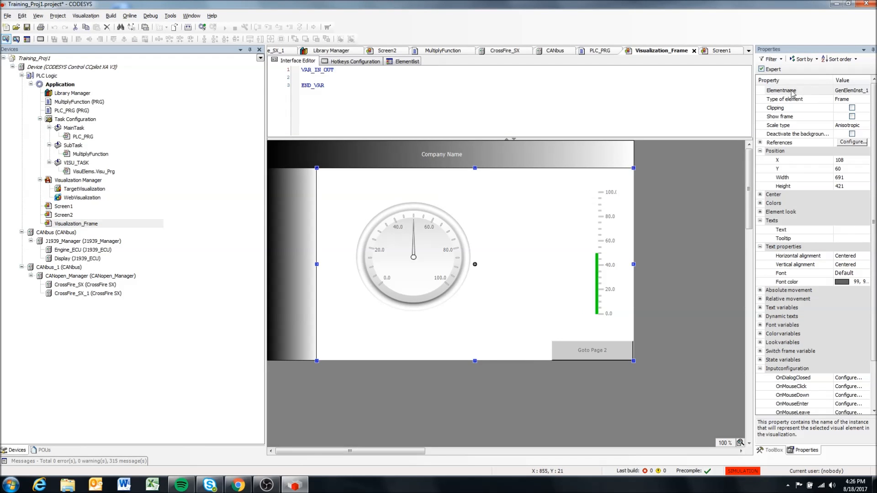
pyautogui.click(843, 91)
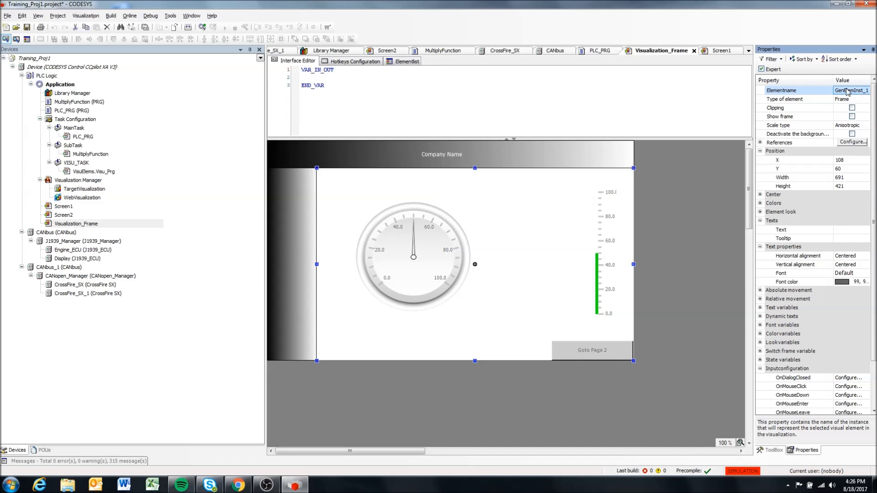
pyautogui.doubleClick(849, 91)
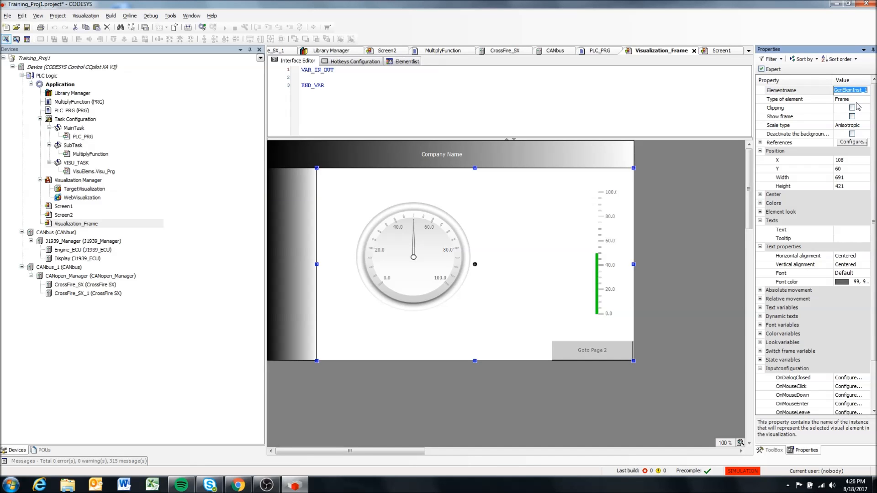
pyautogui.write('Frame1')
pyautogui.click(221, 299)
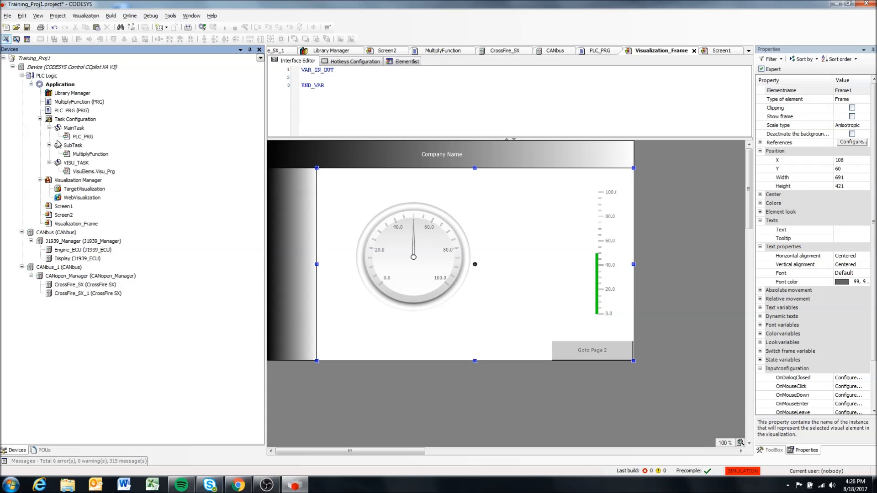
# - Reopen the OnMouseClick configuration of Screen1's Goto Page 2 button and reassign Visualization_Frame.GenElemInst_1 as the frame to switch
pyautogui.doubleClick(67, 208)
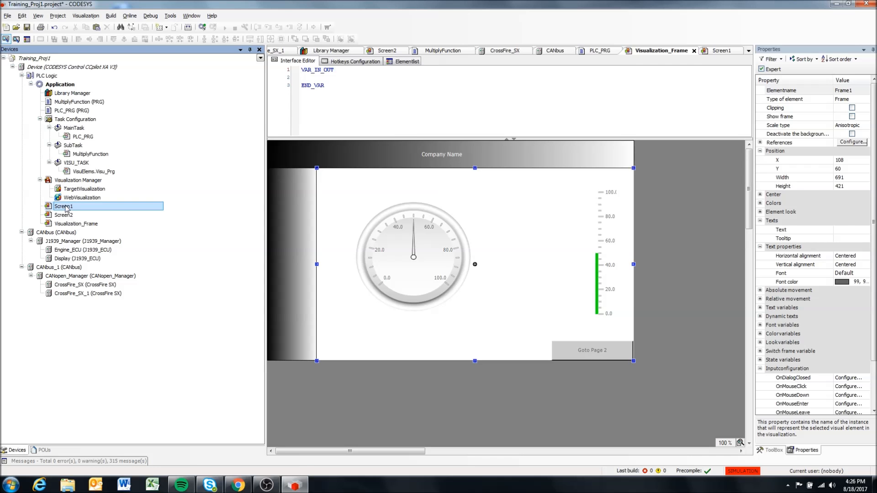
pyautogui.rightClick(552, 322)
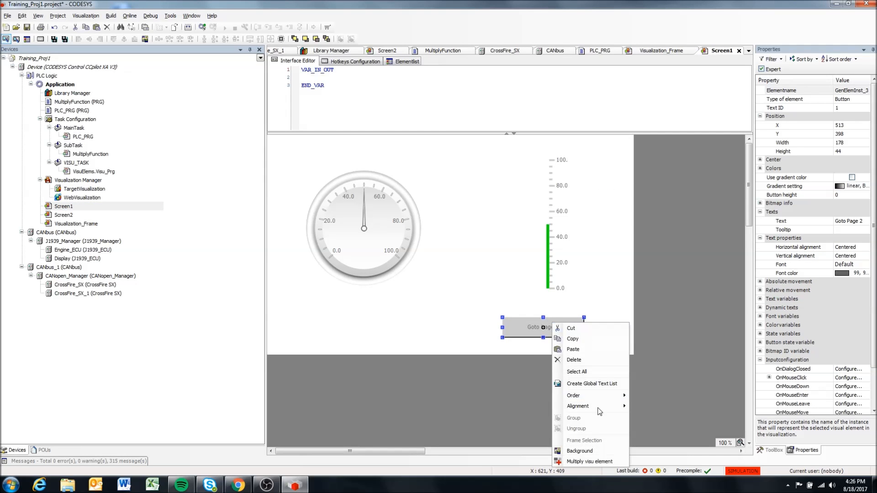
pyautogui.click(540, 323)
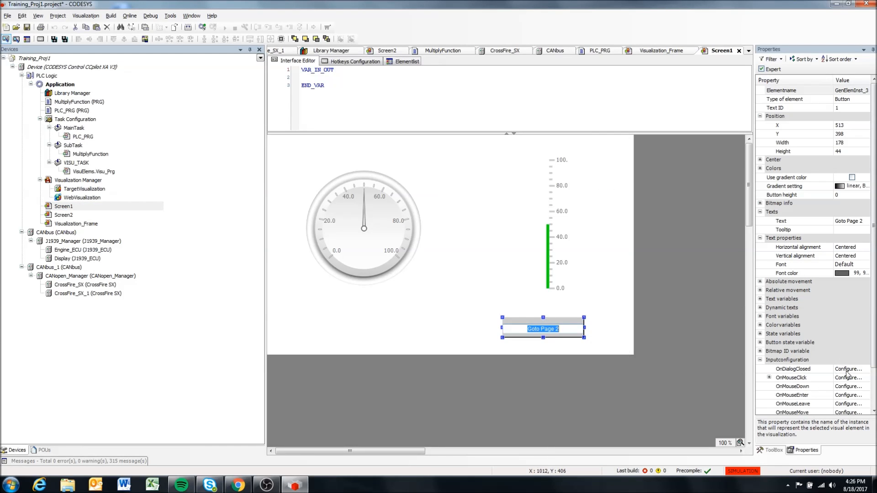
pyautogui.click(848, 378)
pyautogui.click(217, 94)
pyautogui.click(372, 161)
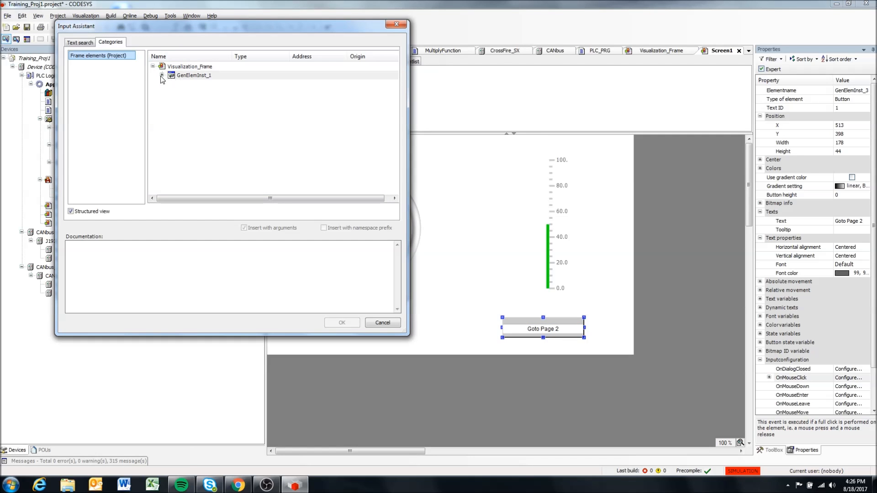
pyautogui.click(163, 68)
pyautogui.click(152, 66)
pyautogui.click(153, 66)
pyautogui.click(161, 75)
pyautogui.click(189, 85)
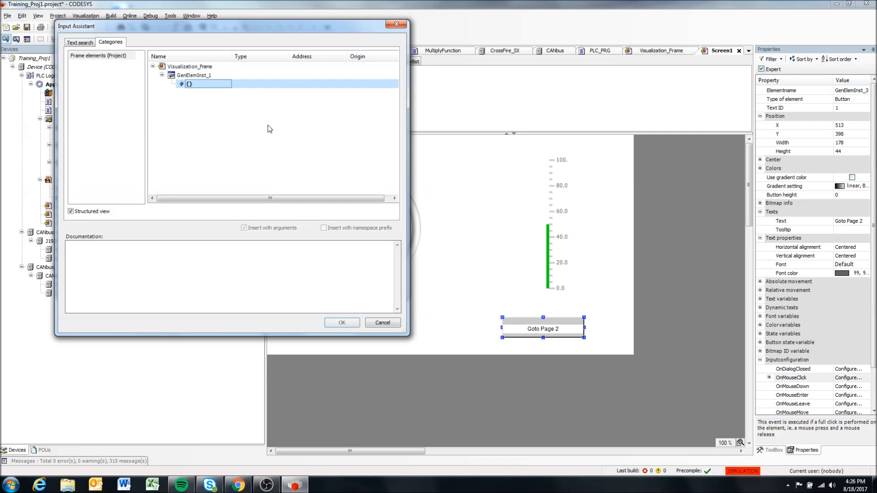
pyautogui.click(353, 324)
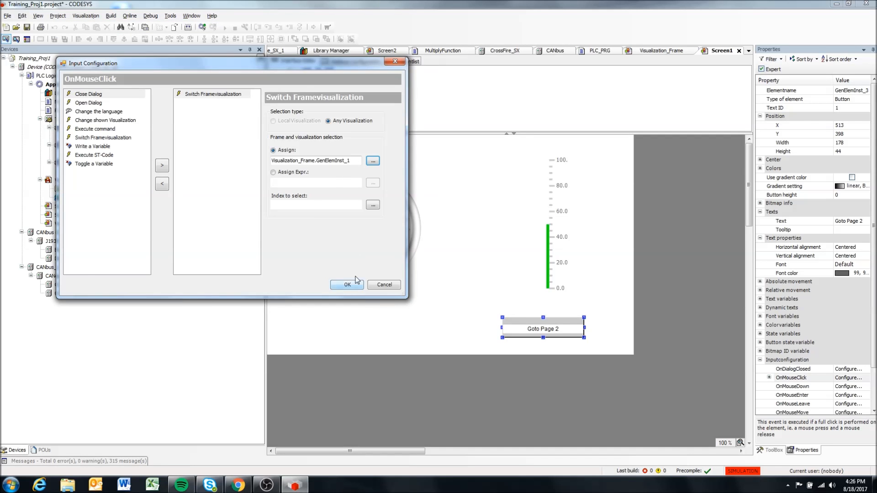
pyautogui.click(348, 290)
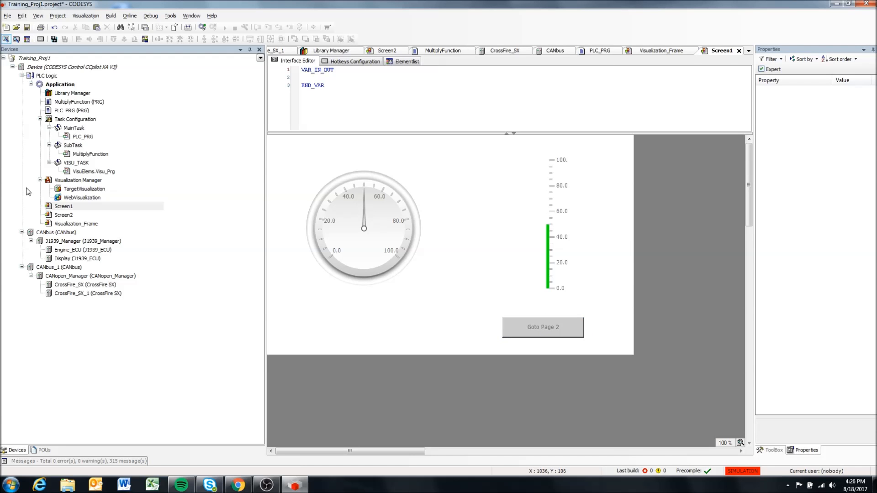
# - Change the frame assigned to the Switch Framevisualization action of Screen1's Goto Page 2 button to Visualization_Frame.Frame1
pyautogui.click(75, 225)
pyautogui.doubleClick(75, 224)
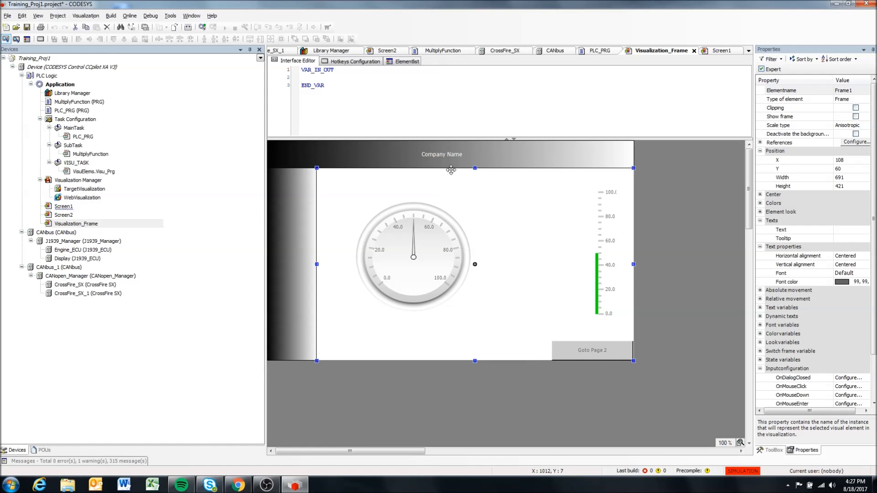
pyautogui.doubleClick(66, 206)
pyautogui.click(548, 327)
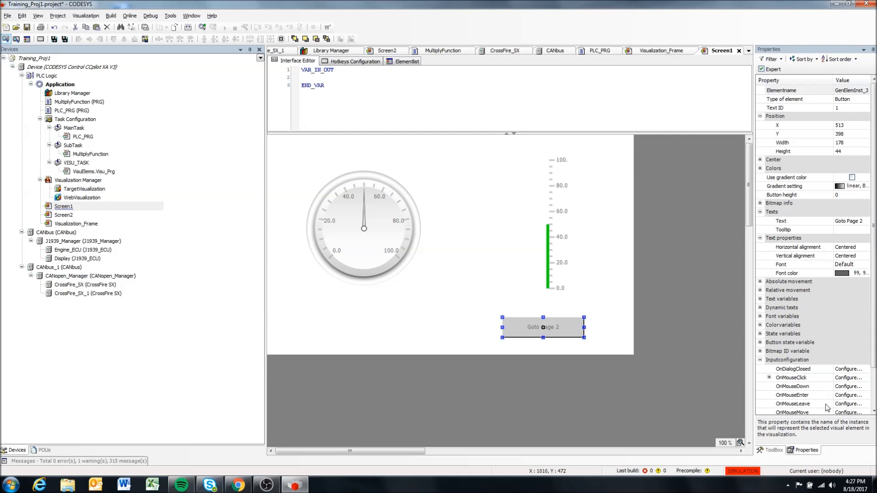
pyautogui.click(844, 378)
pyautogui.click(236, 117)
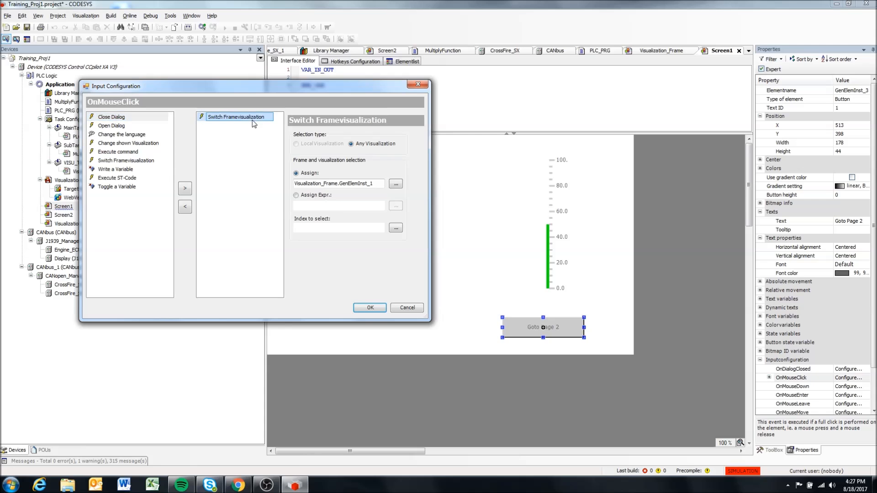
pyautogui.moveTo(377, 184); pyautogui.dragTo(209, 181)
pyautogui.click(395, 184)
pyautogui.click(176, 90)
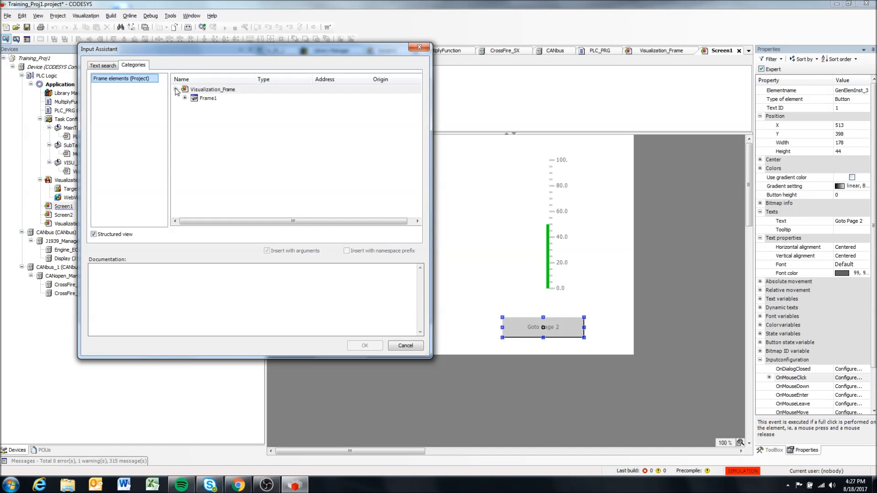
pyautogui.click(185, 98)
pyautogui.click(212, 106)
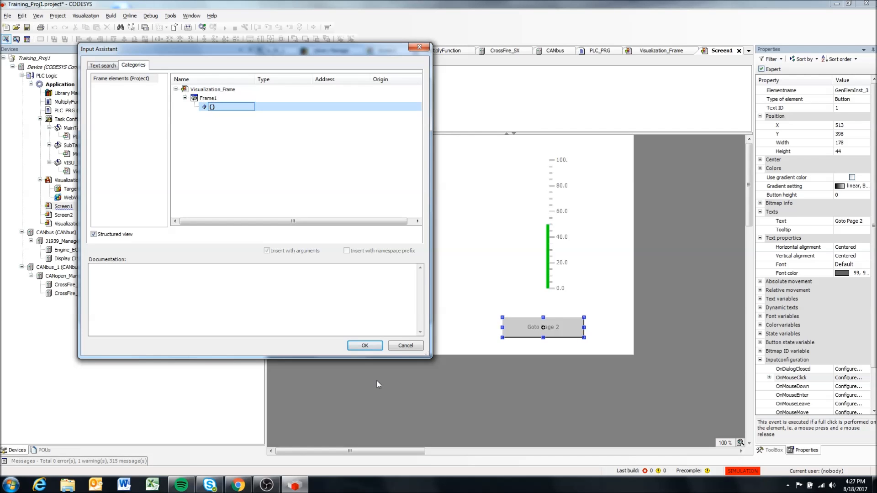
pyautogui.click(362, 348)
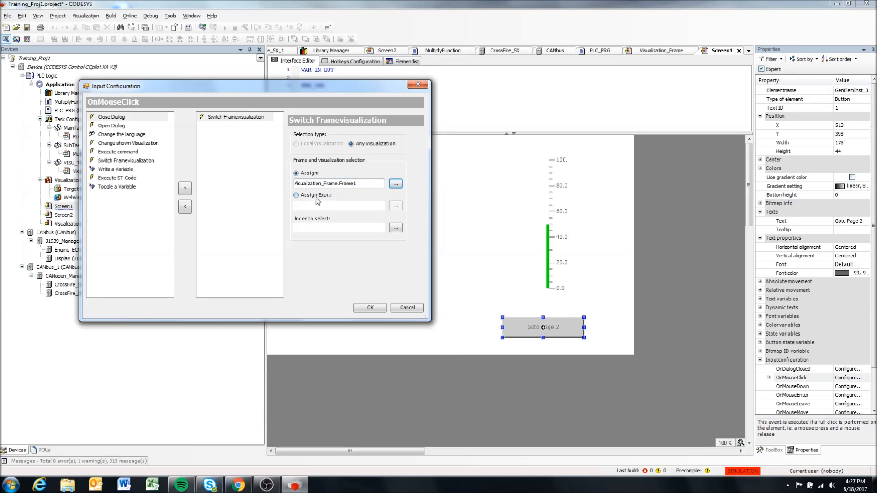
pyautogui.click(329, 227)
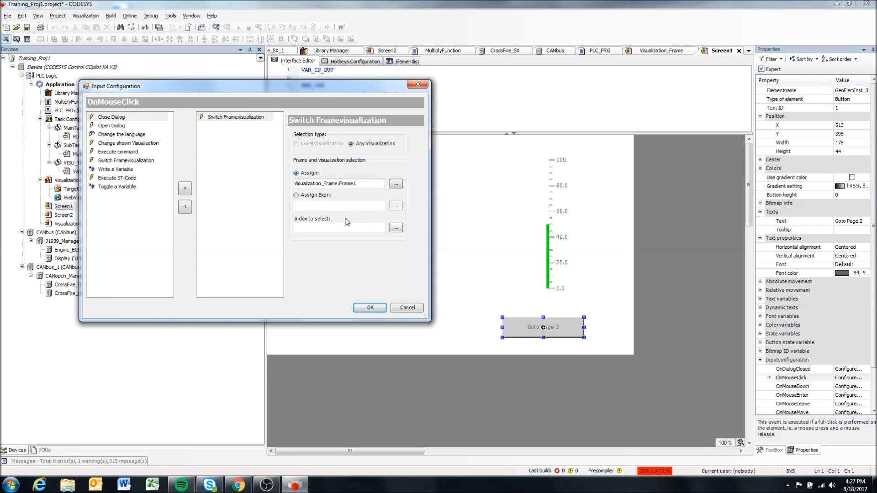
pyautogui.click(396, 228)
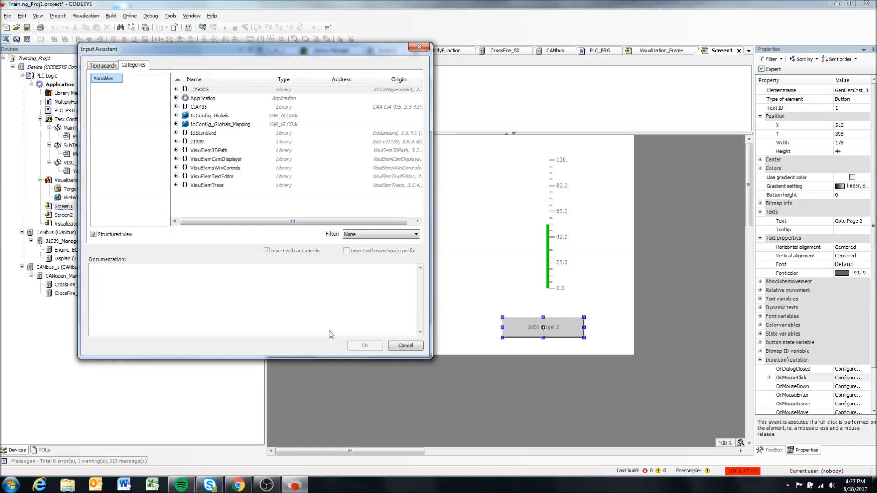
pyautogui.click(395, 346)
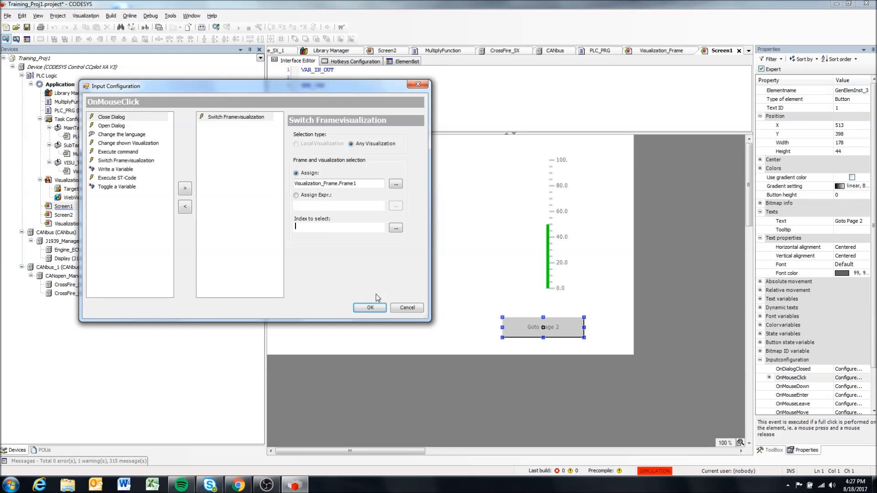
# - Accept the button's OnMouseClick configuration and select the Frame1 element in Visualization_Frame
pyautogui.click(370, 308)
pyautogui.click(67, 224)
pyautogui.doubleClick(66, 225)
pyautogui.rightClick(541, 217)
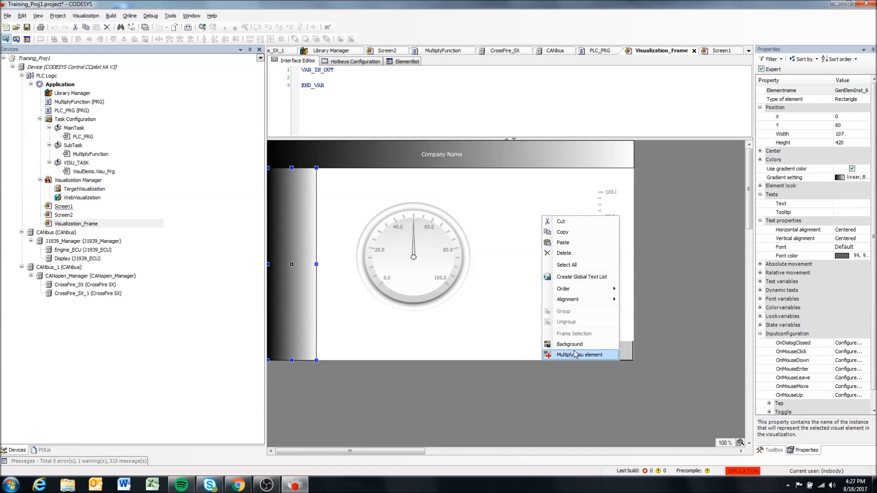
pyautogui.click(478, 296)
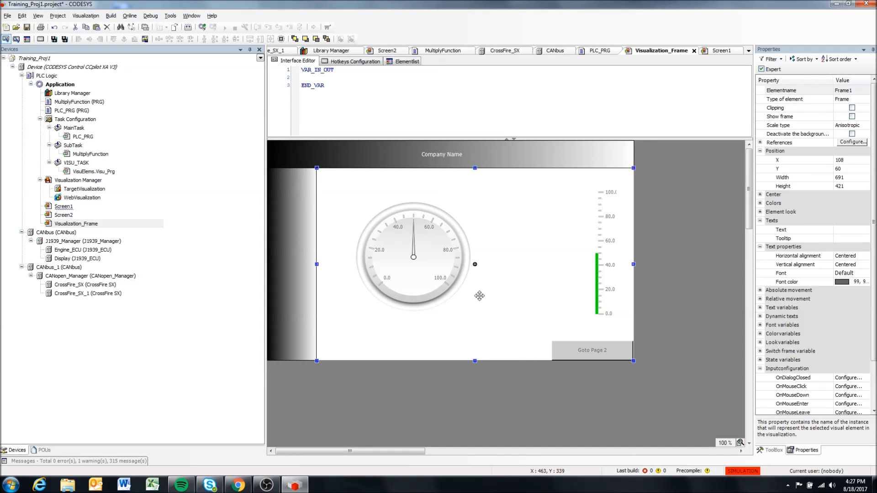
# - Review the order of Screen1 and Screen2 in Frame1's frame configuration and accept the dialog
pyautogui.rightClick(479, 296)
pyautogui.click(520, 415)
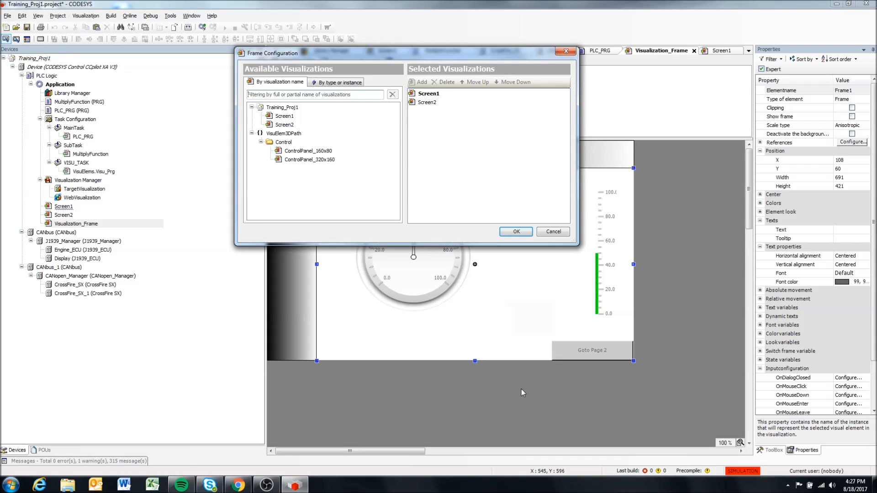
pyautogui.click(425, 93)
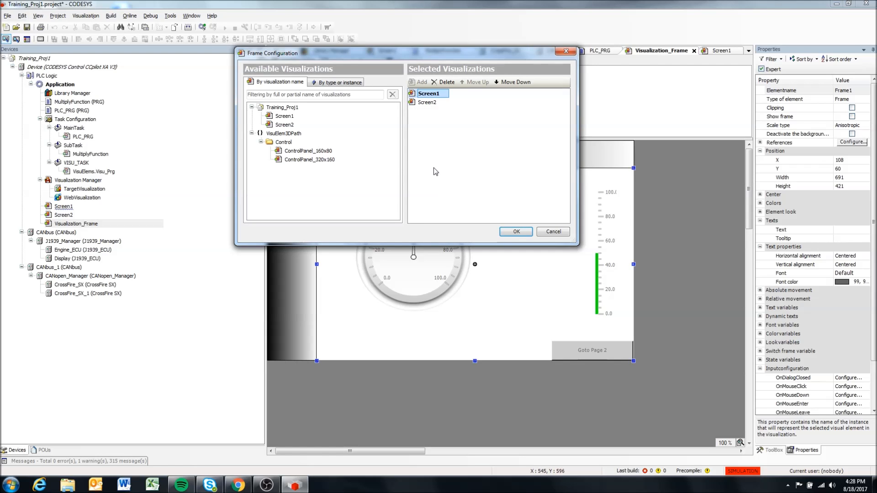
pyautogui.click(432, 105)
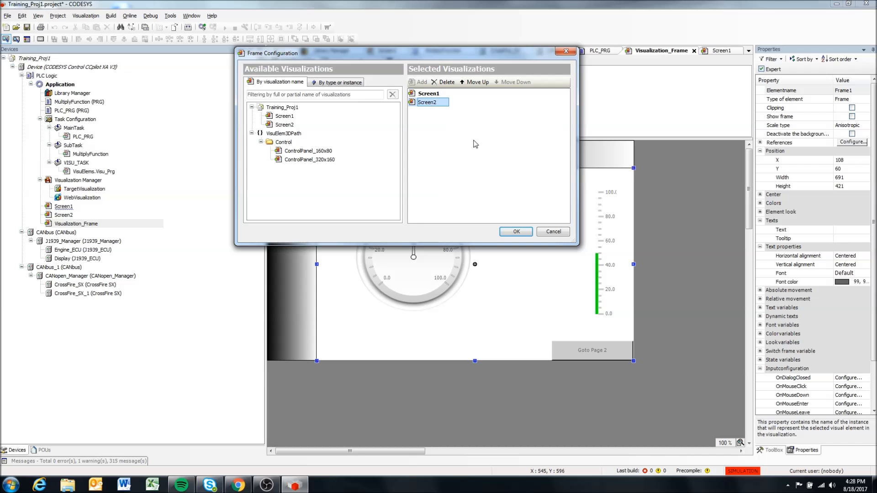
pyautogui.click(516, 231)
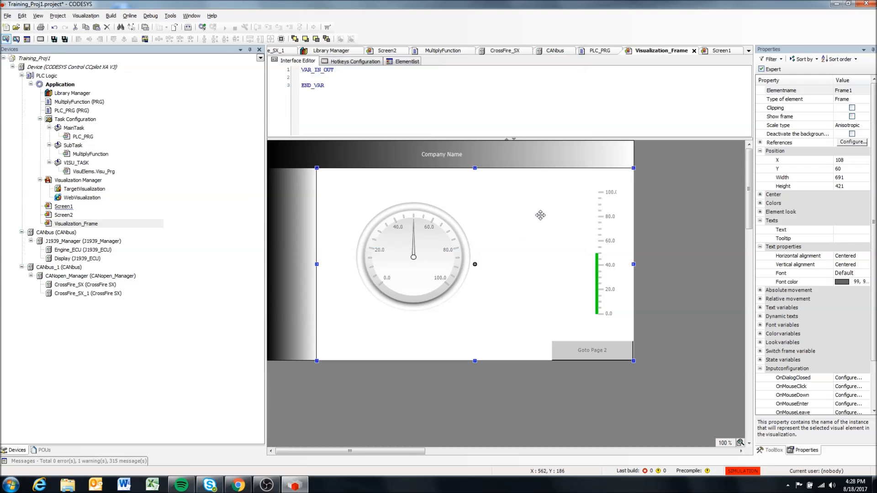
# - Set the index to select to 1 in the Switch Framevisualization action of Screen1's Goto Page 2 button
pyautogui.doubleClick(64, 206)
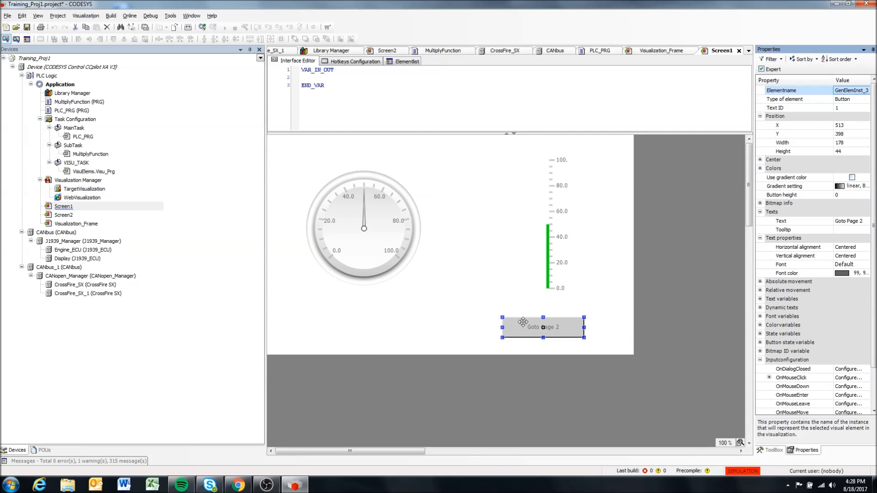
pyautogui.click(852, 378)
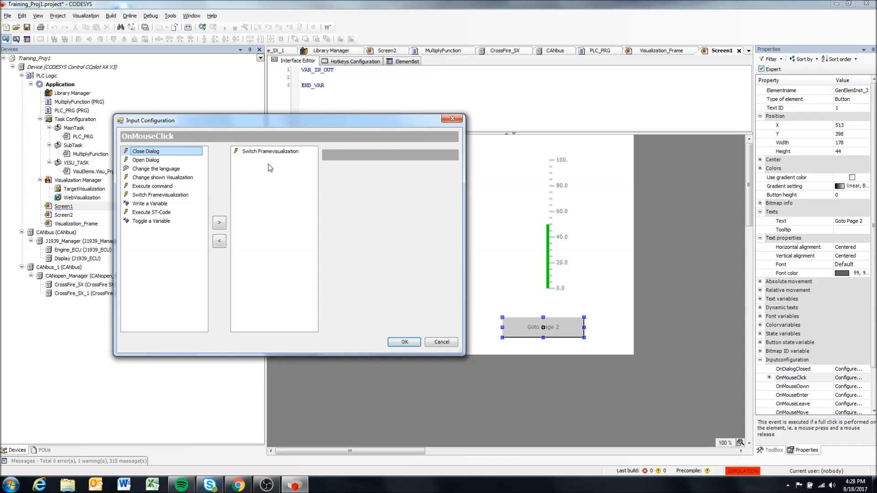
pyautogui.click(269, 151)
pyautogui.click(364, 261)
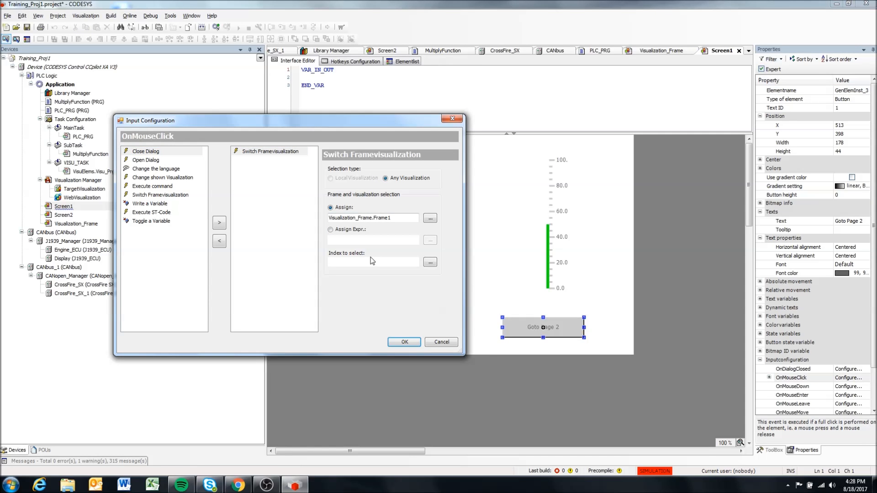
pyautogui.write('1')
pyautogui.click(405, 342)
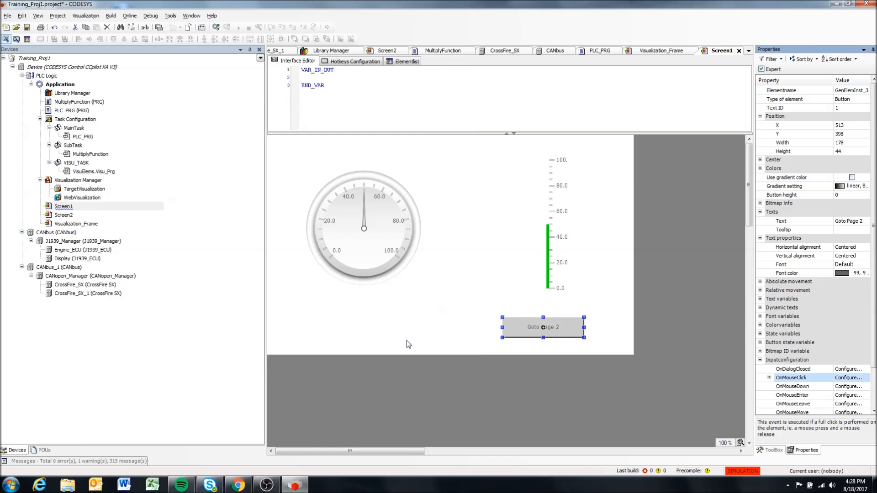
# - Replace the Change shown Visualization action with Switch Framevisualization in the OnMouseClick configuration of Screen2's Goto Screen 1 button
pyautogui.doubleClick(62, 215)
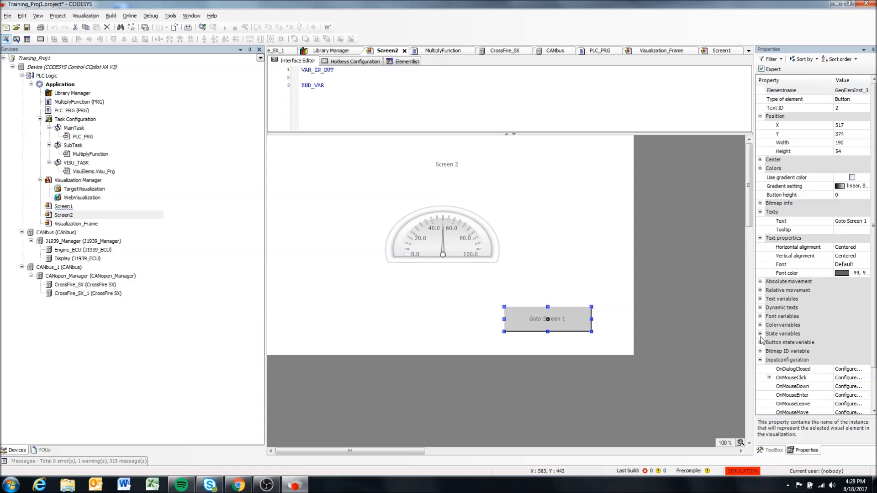
pyautogui.click(858, 379)
pyautogui.click(158, 50)
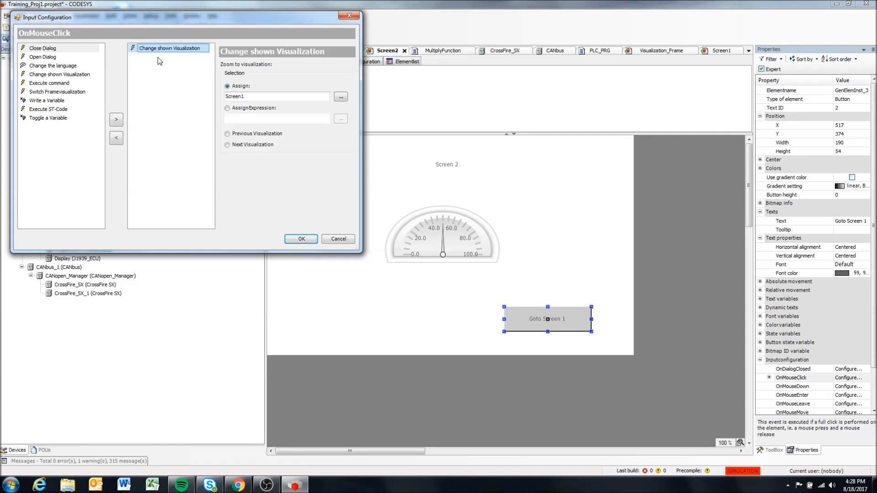
pyautogui.click(117, 138)
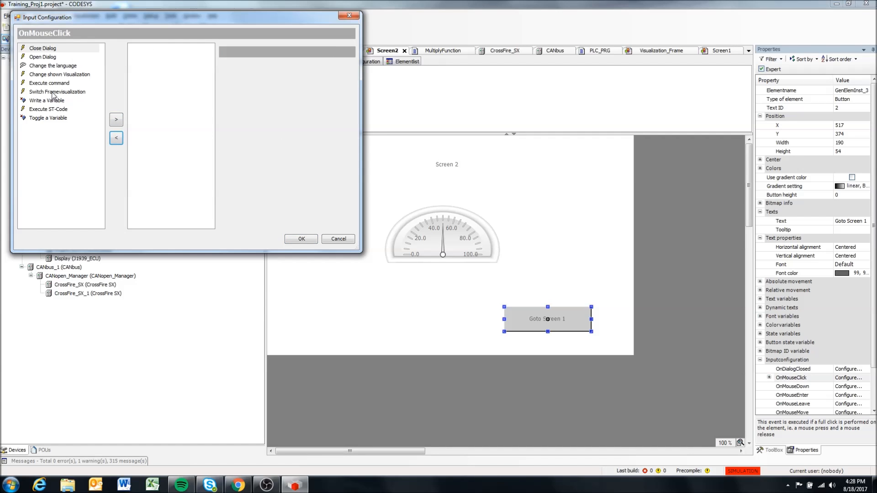
pyautogui.click(50, 94)
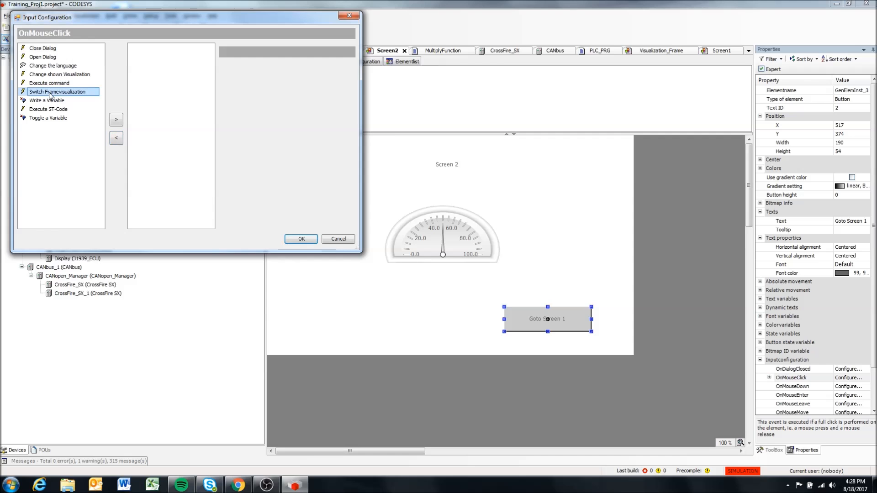
pyautogui.click(117, 119)
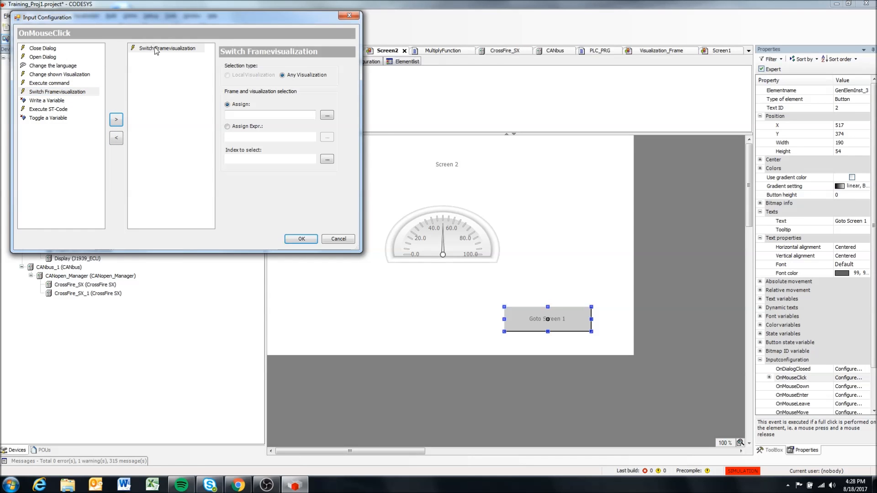
# - Assign Visualization_Frame.Frame1 with index 0 to the Goto Screen 1 button's Switch Framevisualization action and accept the configuration
pyautogui.click(327, 115)
pyautogui.click(107, 46)
pyautogui.click(116, 55)
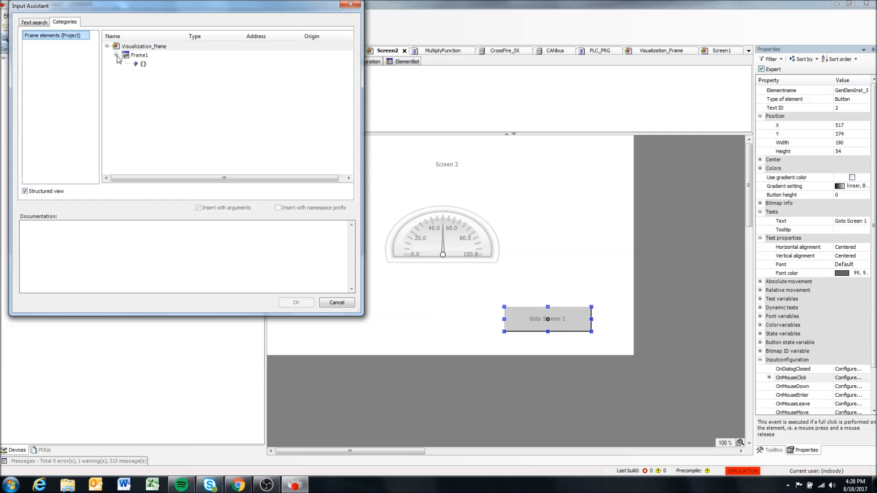
pyautogui.click(137, 55)
pyautogui.click(296, 302)
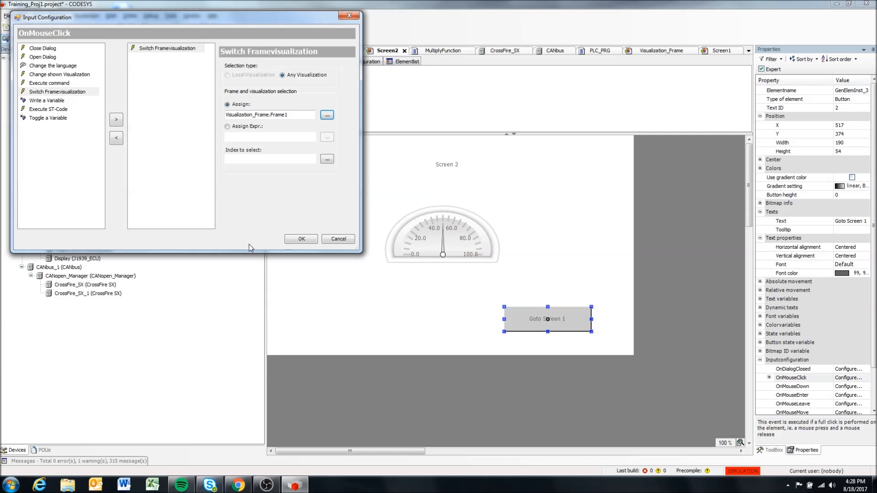
pyautogui.click(264, 159)
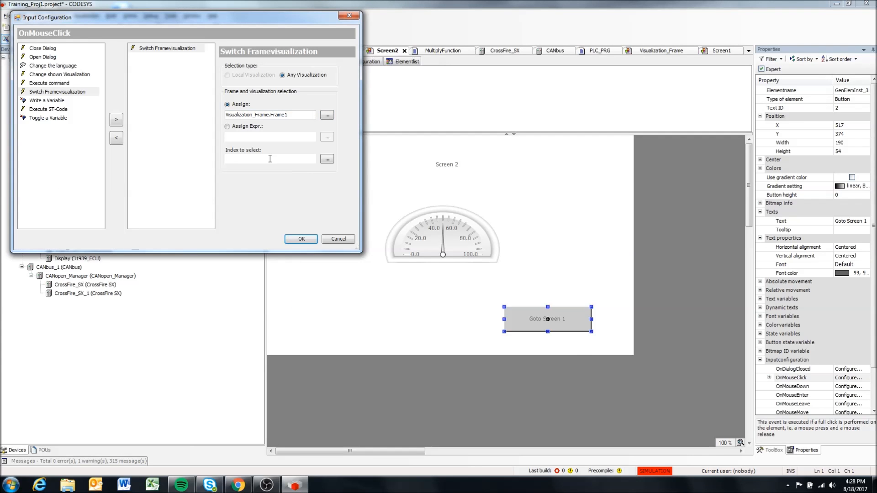
pyautogui.write('0')
pyautogui.click(301, 241)
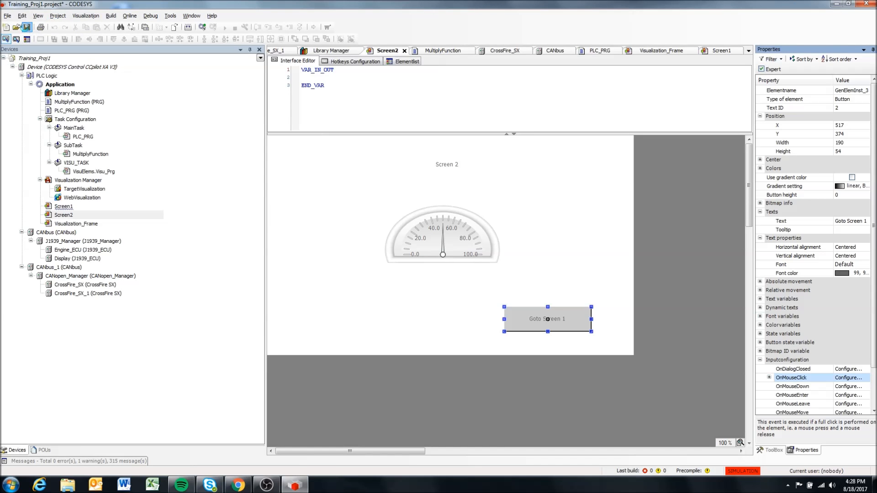
# - Save the project, build the application and check the build messages
pyautogui.click(26, 27)
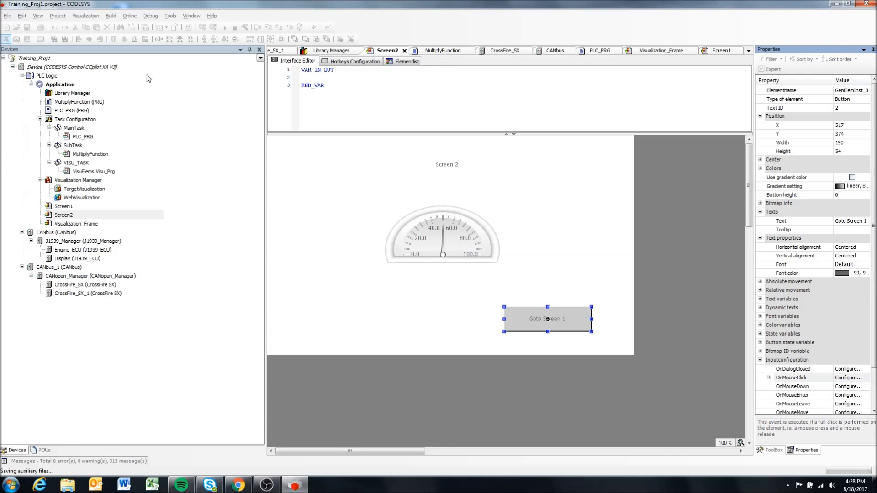
pyautogui.click(188, 28)
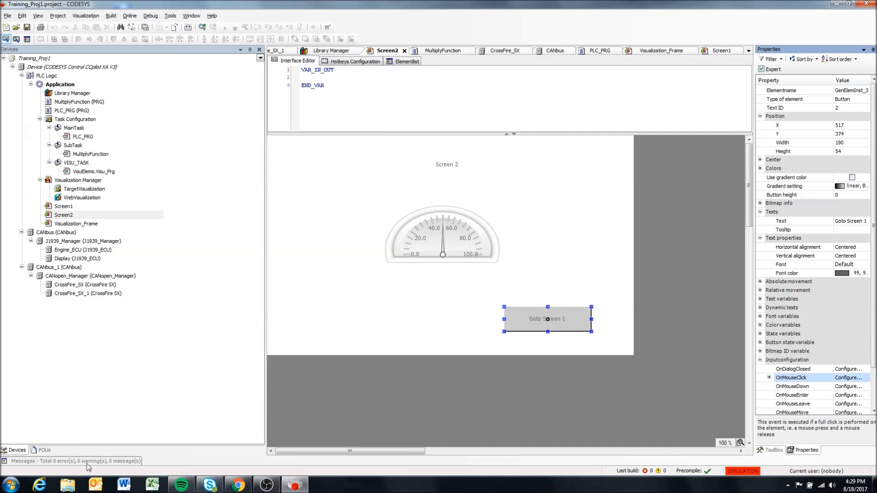
pyautogui.click(68, 461)
# - Log in to the simulated device with download and start the application with Visualization_Frame open
pyautogui.click(202, 27)
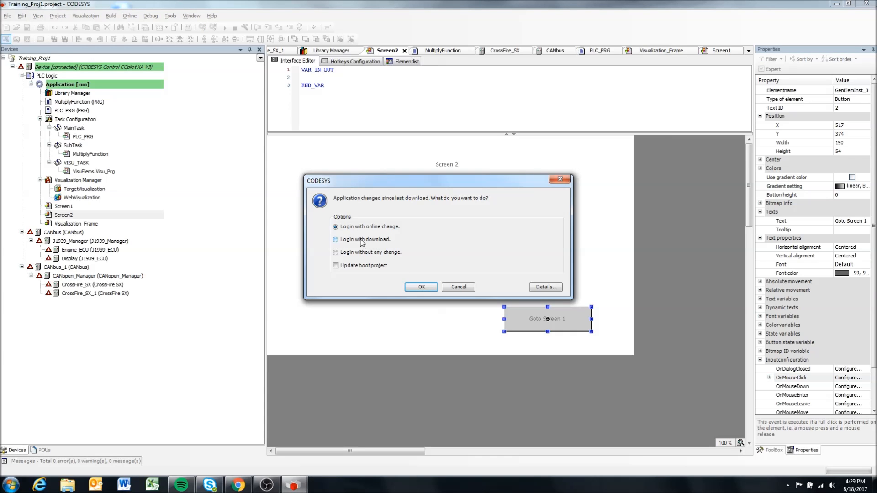
pyautogui.click(421, 287)
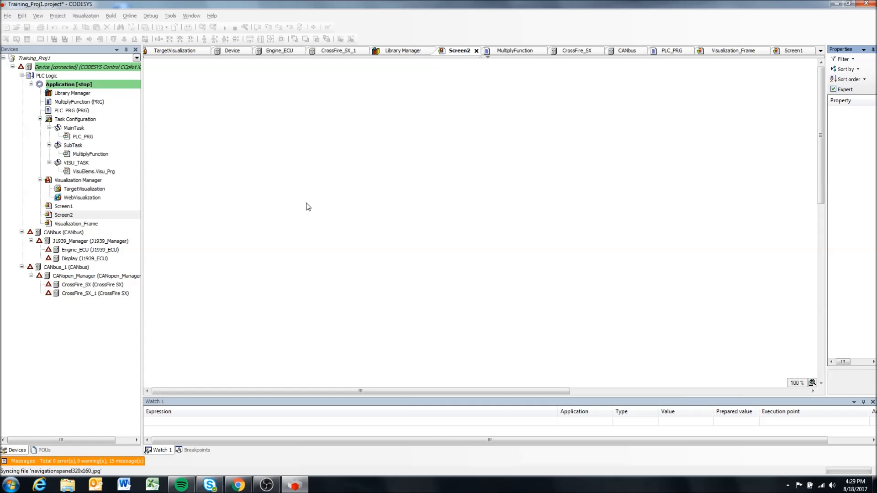
pyautogui.doubleClick(81, 224)
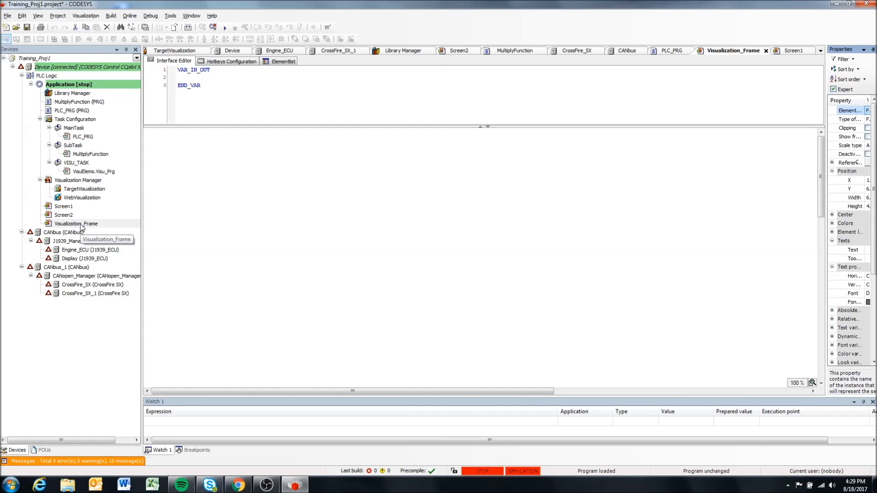
pyautogui.click(225, 28)
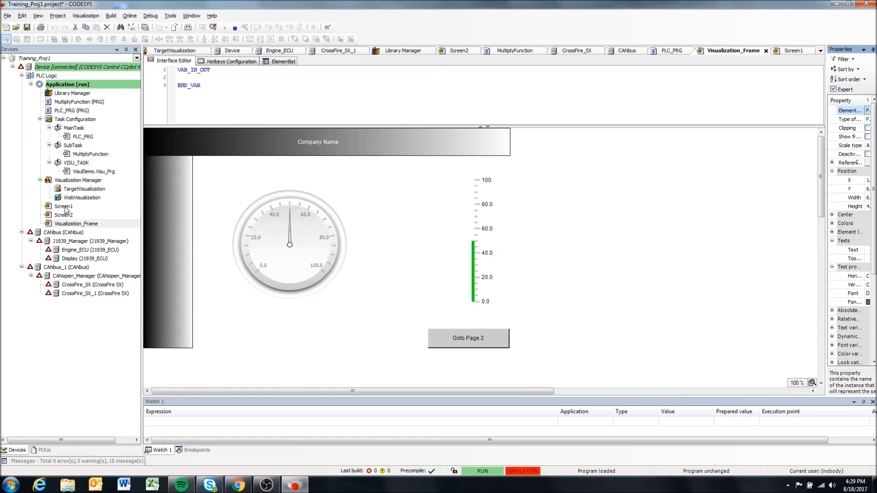
# - Test the Goto Page 2 and Goto Screen 1 buttons repeatedly inside the running Visualization_Frame
pyautogui.click(443, 338)
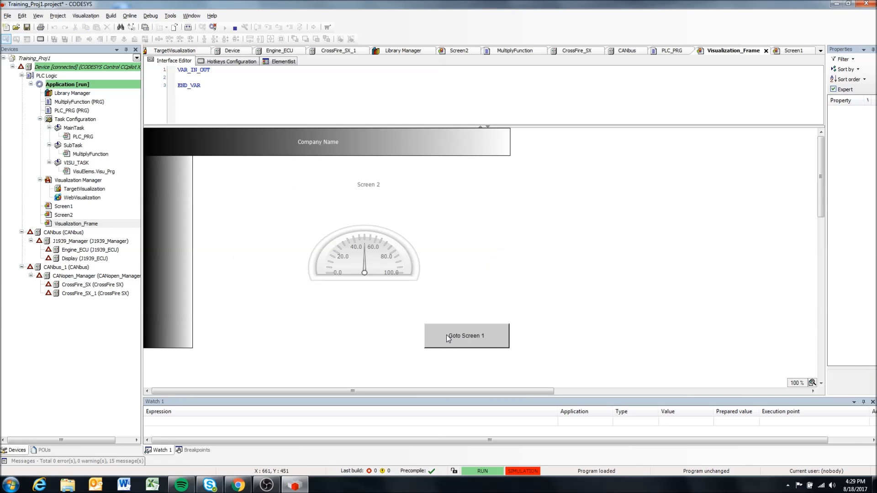
pyautogui.click(446, 335)
pyautogui.click(456, 339)
pyautogui.click(444, 333)
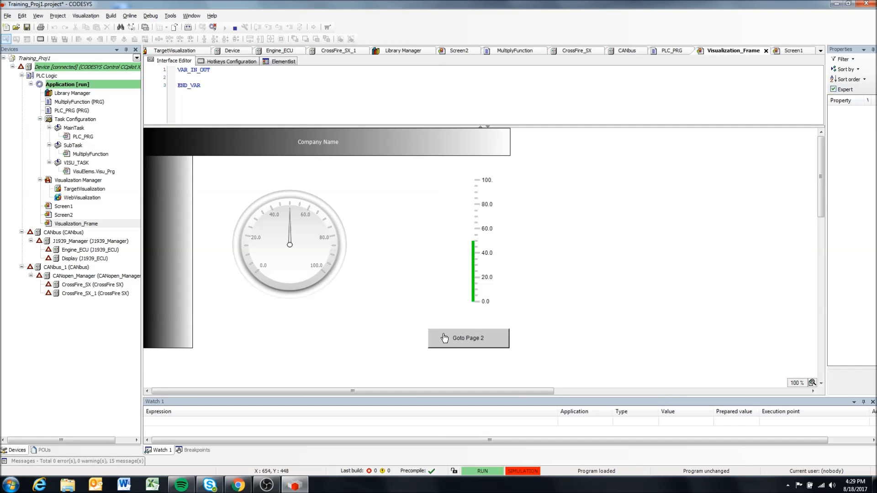
pyautogui.click(466, 340)
pyautogui.click(466, 340)
pyautogui.click(466, 340)
pyautogui.click(466, 340)
pyautogui.click(467, 339)
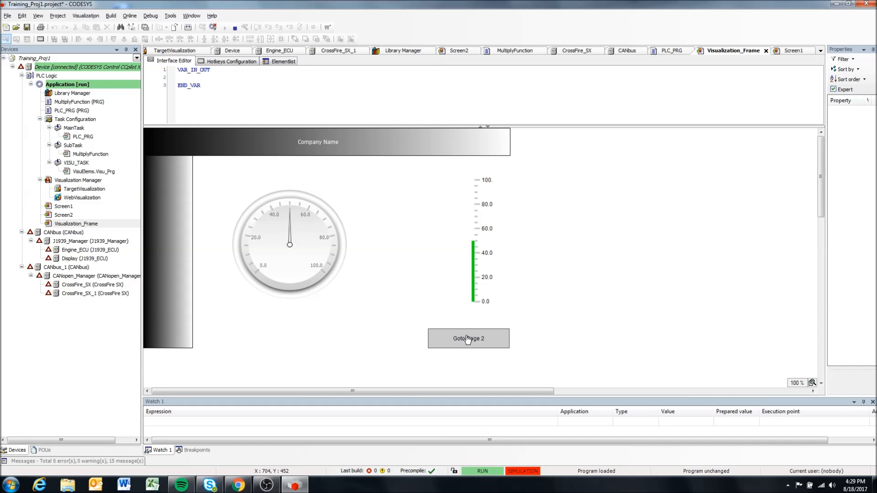
# - View Screen1 and Screen2 as standalone visualizations in the running application
pyautogui.click(68, 207)
pyautogui.doubleClick(68, 207)
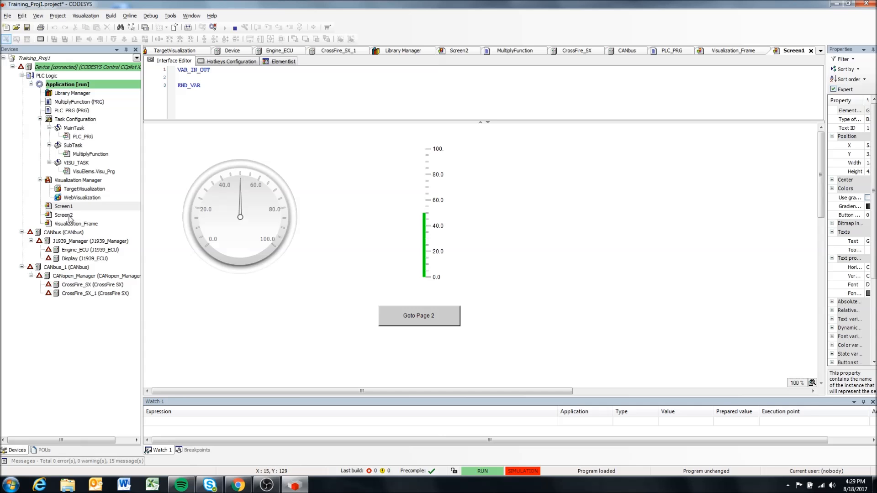
pyautogui.doubleClick(69, 216)
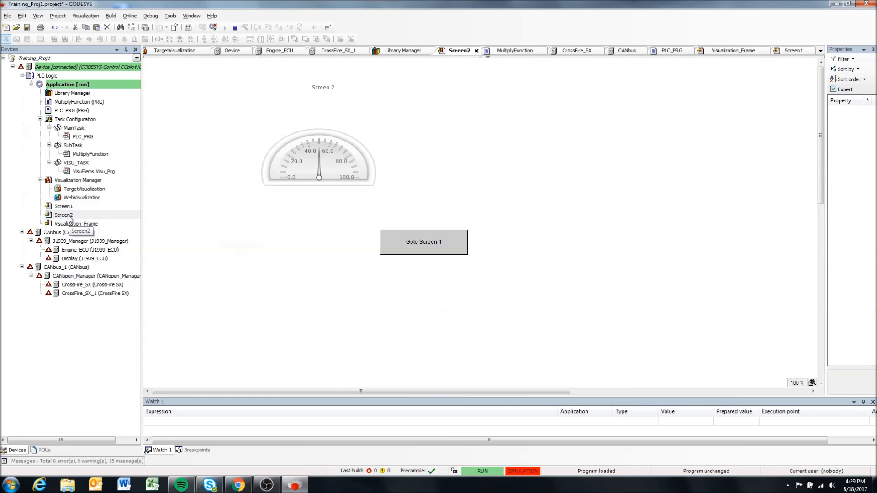
# - Return to Visualization_Frame, test its page buttons again and log out of the simulated device
pyautogui.doubleClick(72, 224)
pyautogui.click(462, 340)
pyautogui.click(462, 341)
pyautogui.click(463, 340)
pyautogui.click(463, 340)
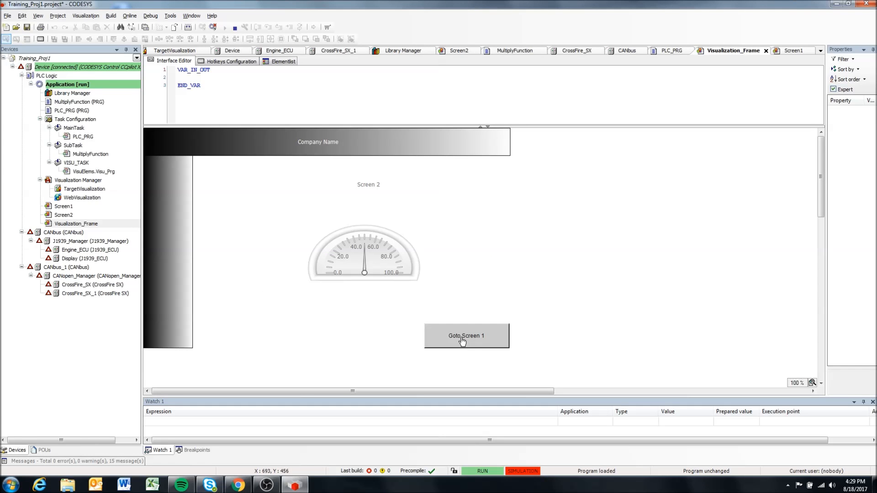
pyautogui.click(212, 27)
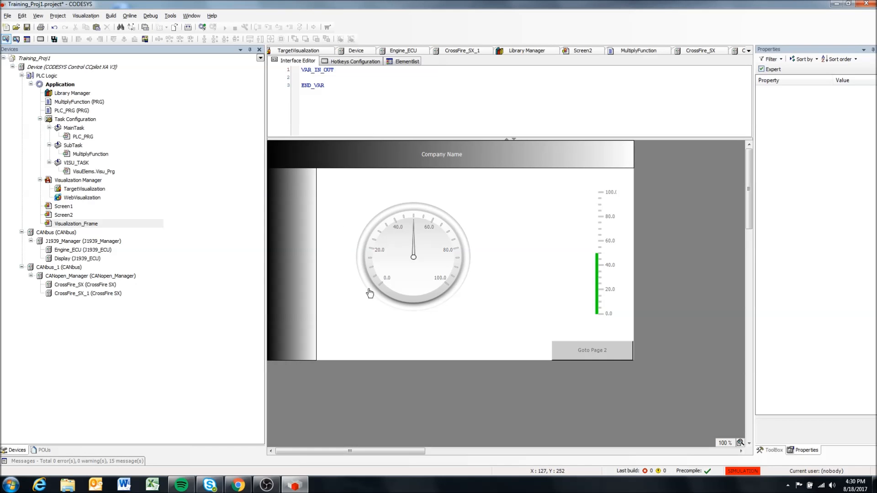
# - Review the Visualization Manager's visualization list and set TargetVisualization's start visualization to Visualization_Frame
pyautogui.doubleClick(79, 181)
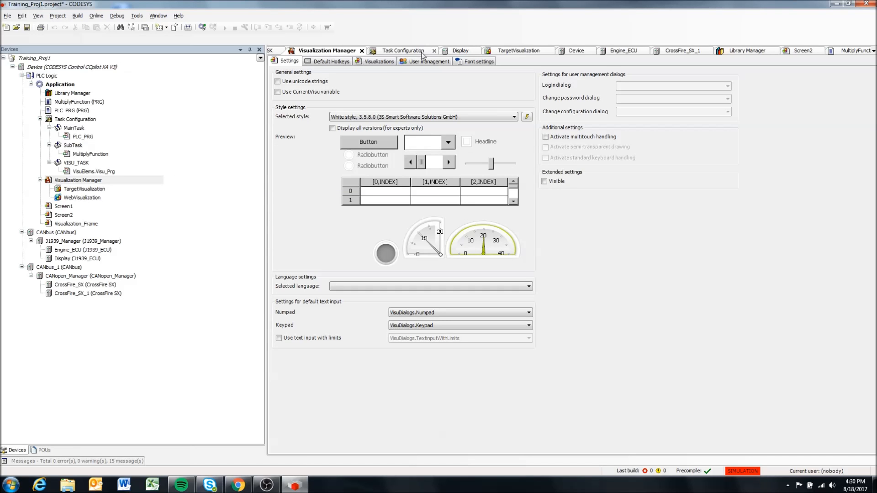
pyautogui.click(380, 62)
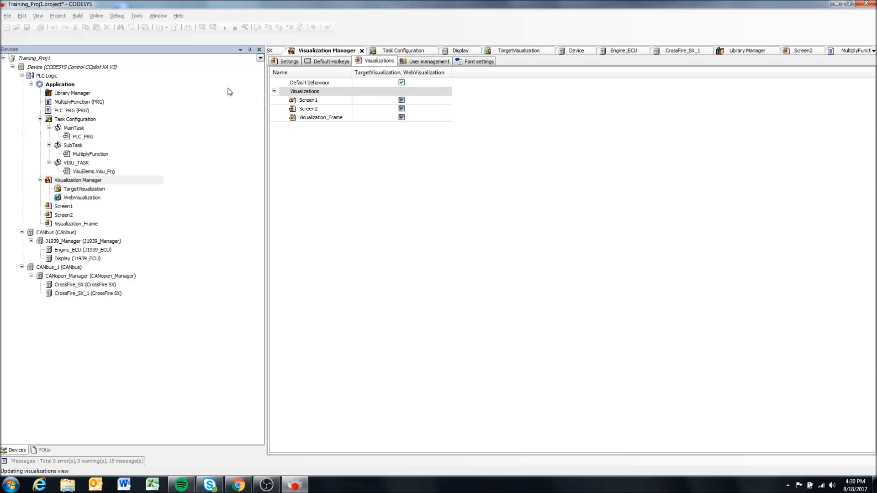
pyautogui.doubleClick(87, 190)
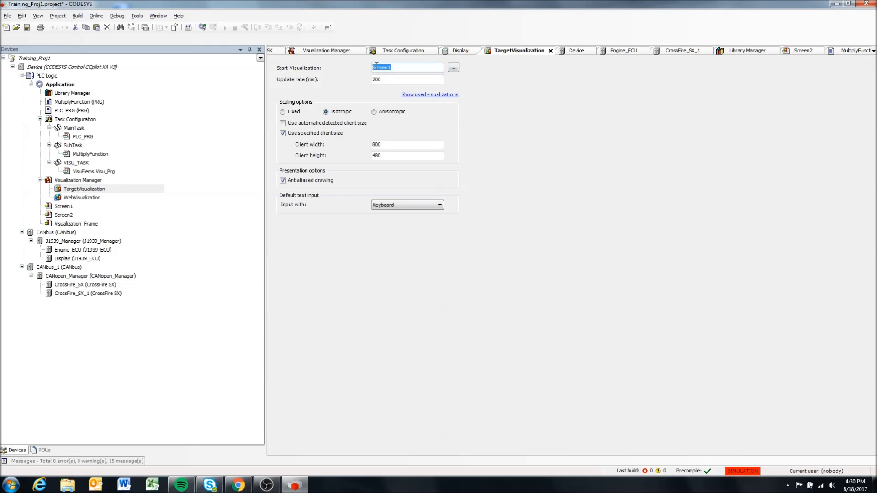
pyautogui.click(453, 69)
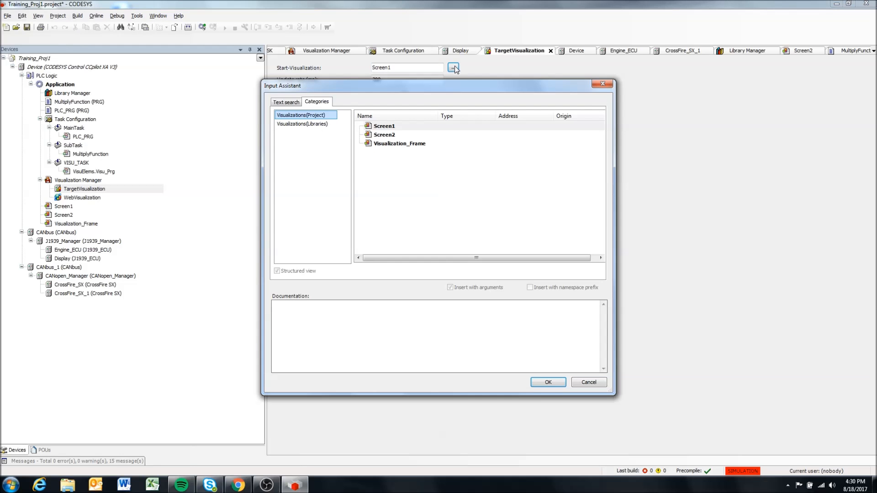
pyautogui.click(396, 144)
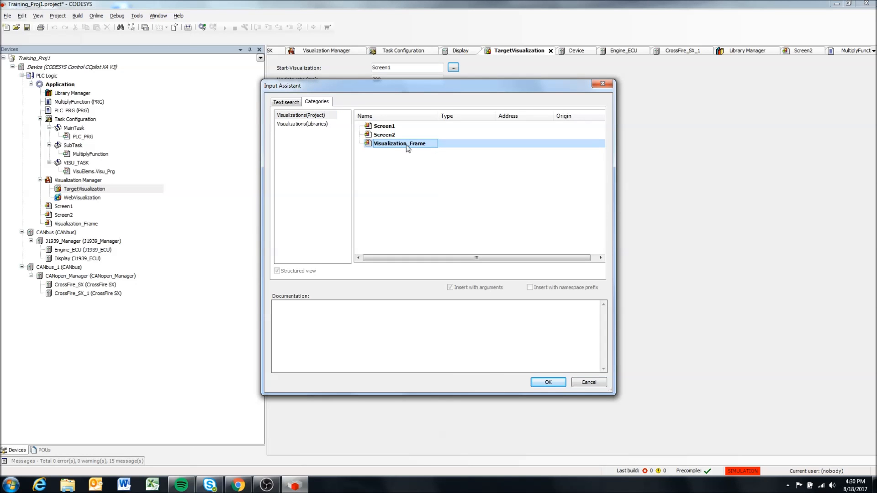
pyautogui.click(548, 382)
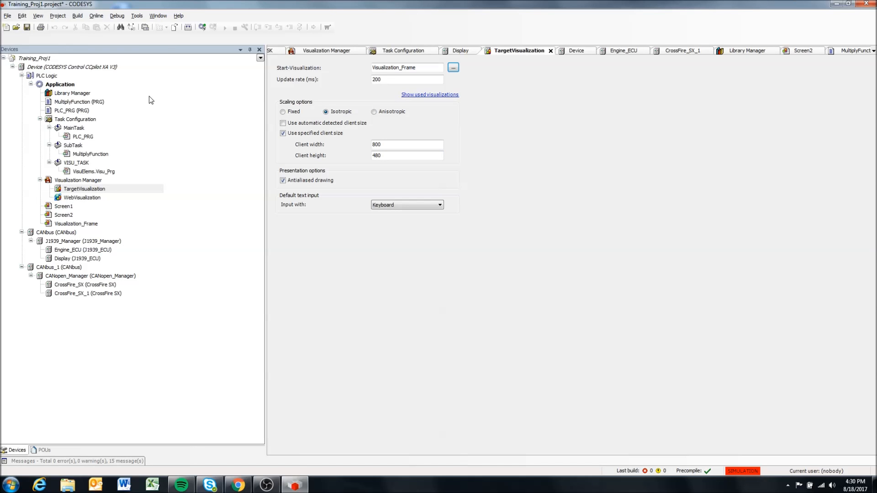
# - Build the application, log in to the simulated device with download and start it with Visualization_Frame open
pyautogui.click(188, 27)
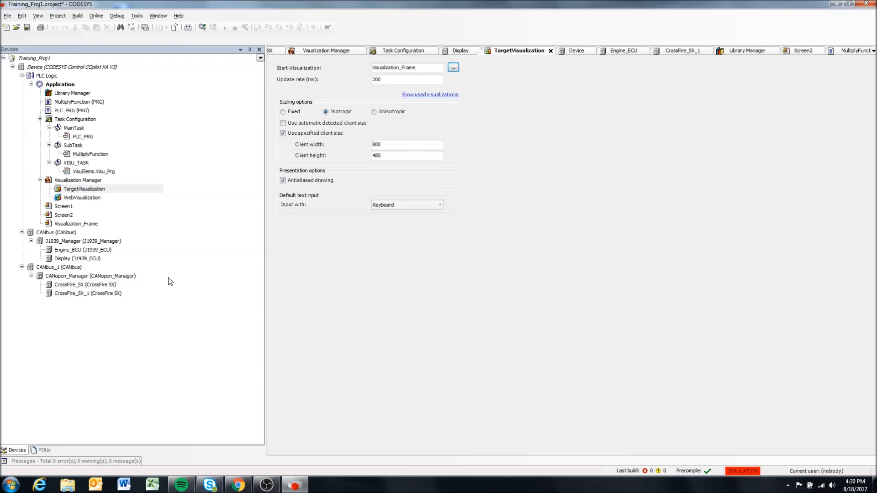
pyautogui.click(202, 28)
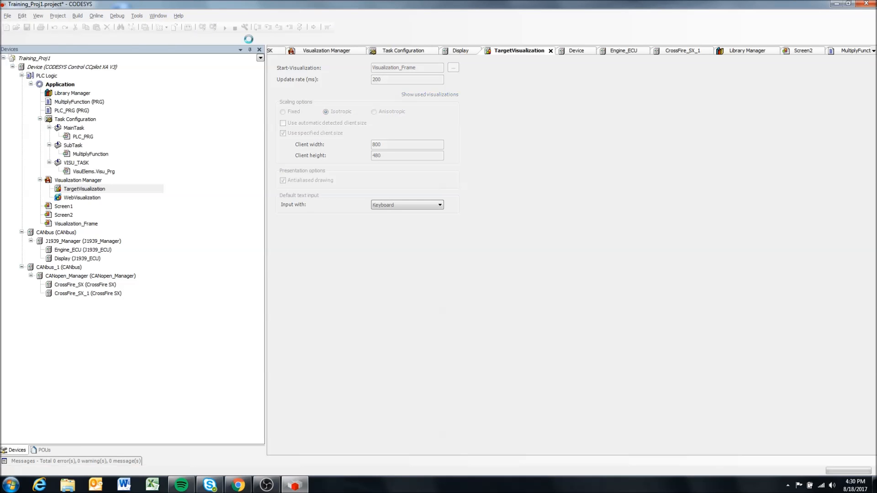
pyautogui.click(358, 239)
pyautogui.click(421, 287)
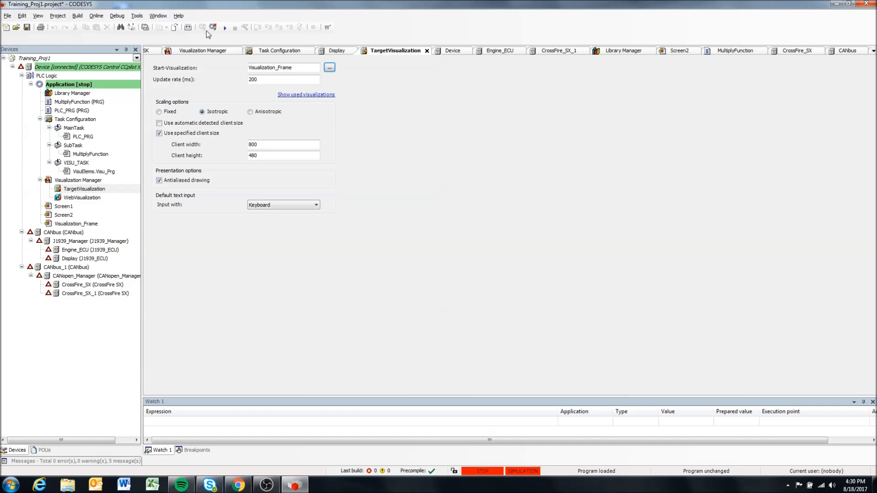
pyautogui.click(223, 28)
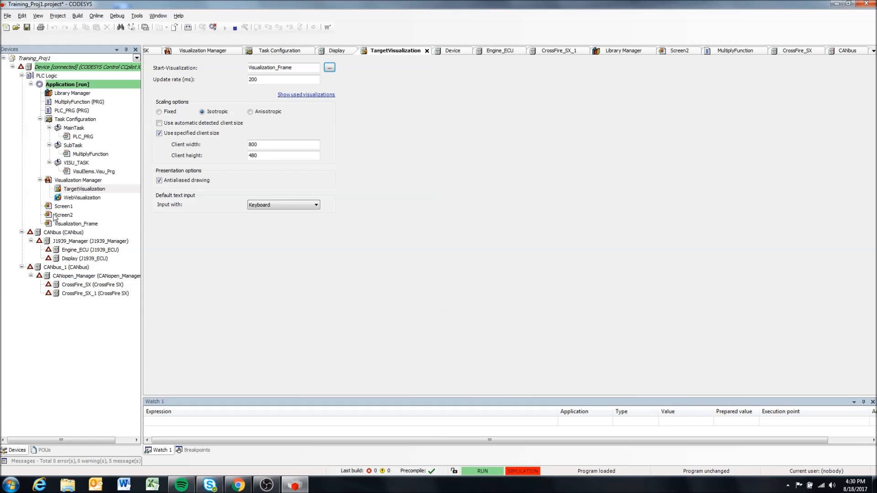
pyautogui.doubleClick(64, 224)
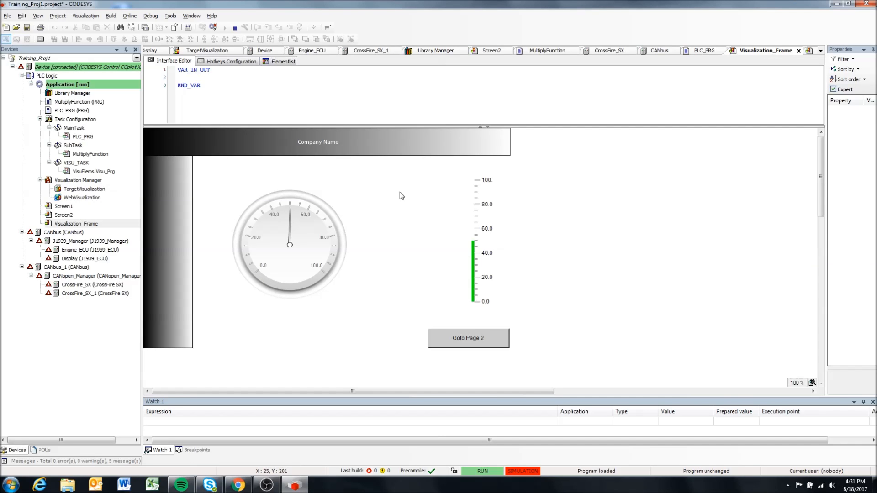
# - Test the Goto Page 2 and Goto Screen 1 buttons in the running Visualization_Frame and log out
pyautogui.click(455, 346)
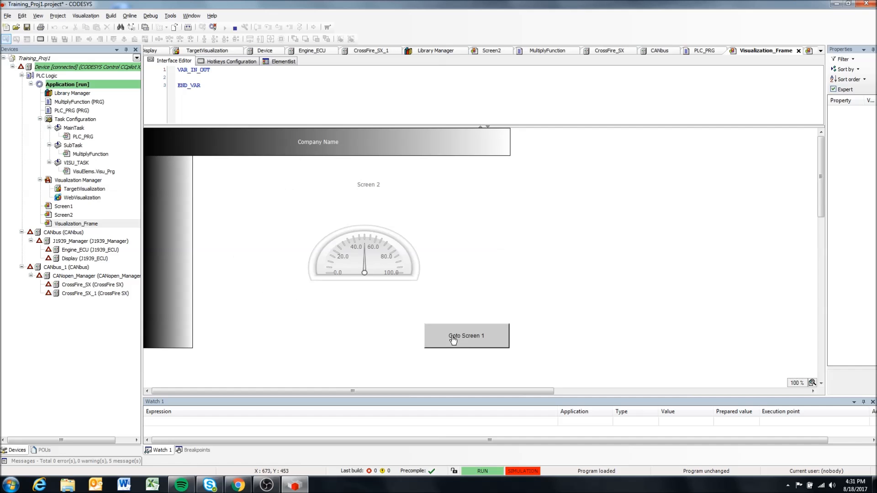
pyautogui.click(452, 339)
pyautogui.click(451, 338)
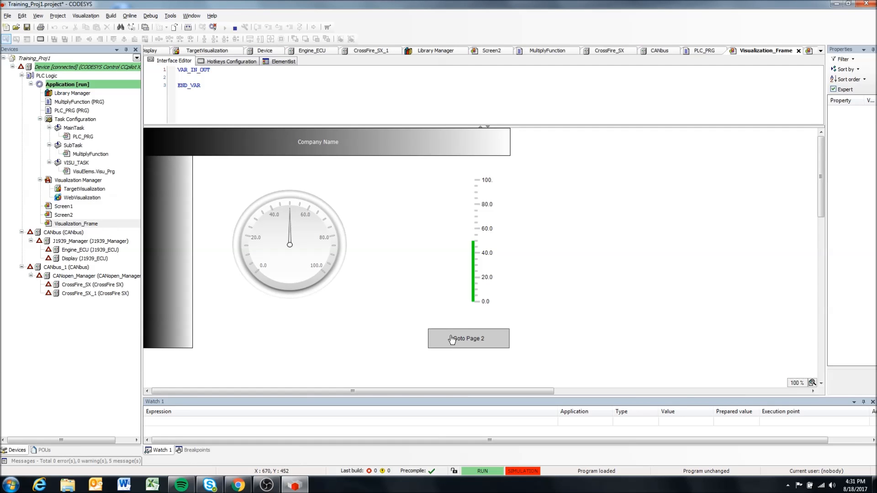
pyautogui.click(451, 339)
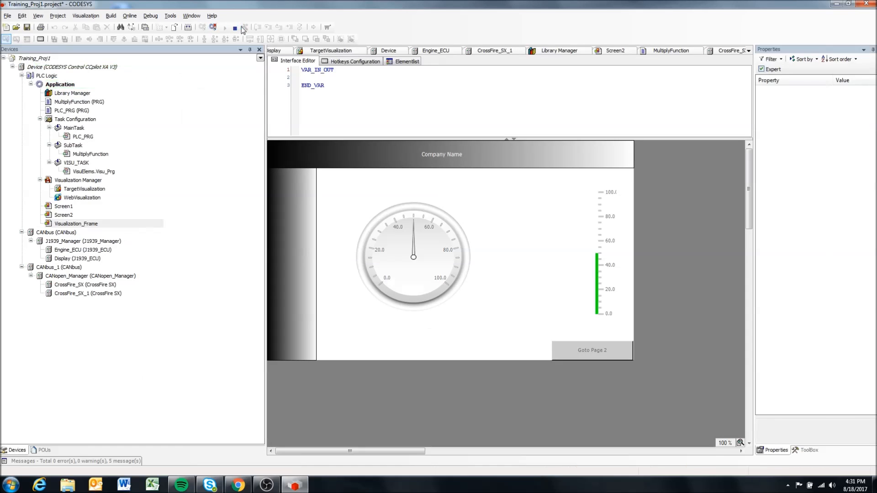
pyautogui.click(213, 27)
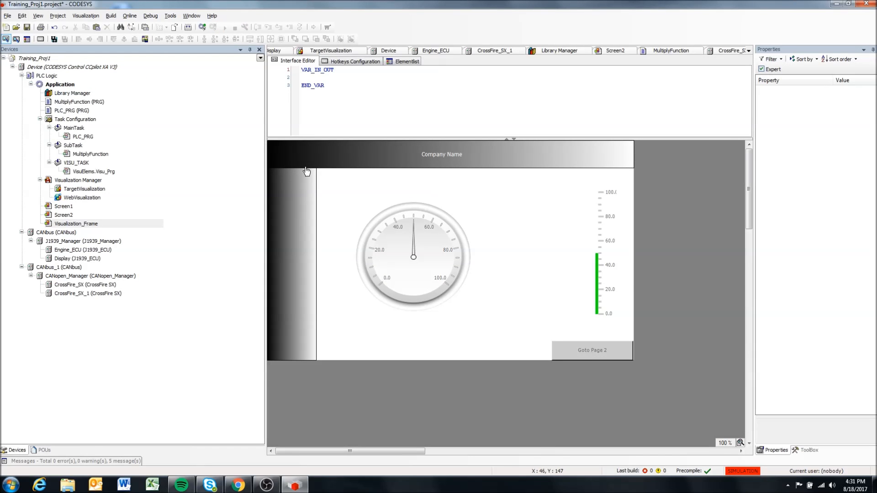
# - Shrink Frame1 toward its lower-right corner to about 352 by 278 and enlarge it again to about 603 by 371
pyautogui.click(305, 150)
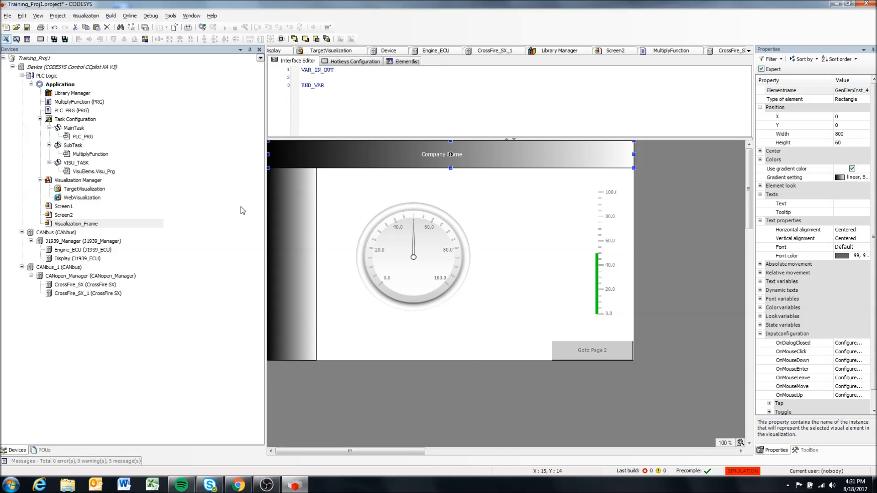
pyautogui.click(328, 211)
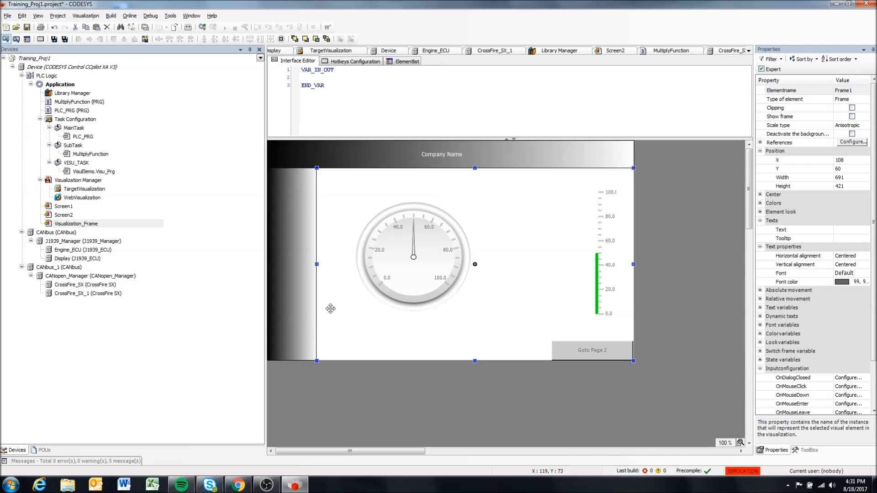
pyautogui.moveTo(316, 167); pyautogui.dragTo(472, 233)
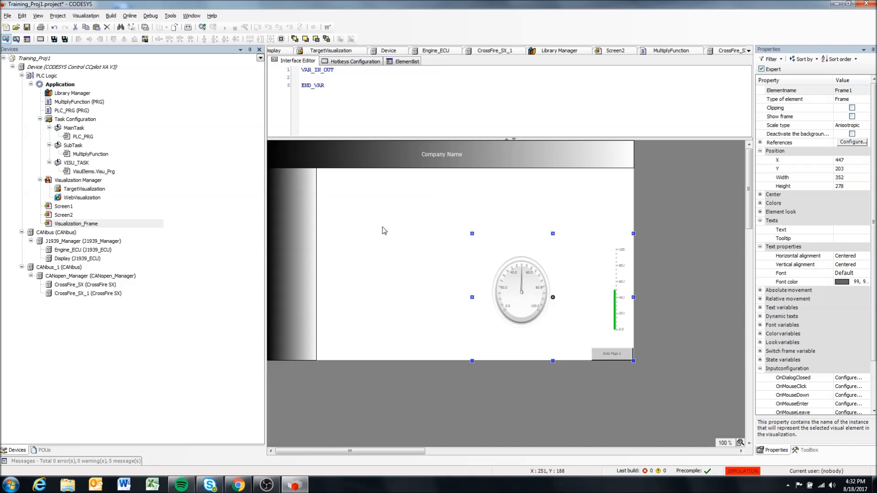
pyautogui.click(396, 165)
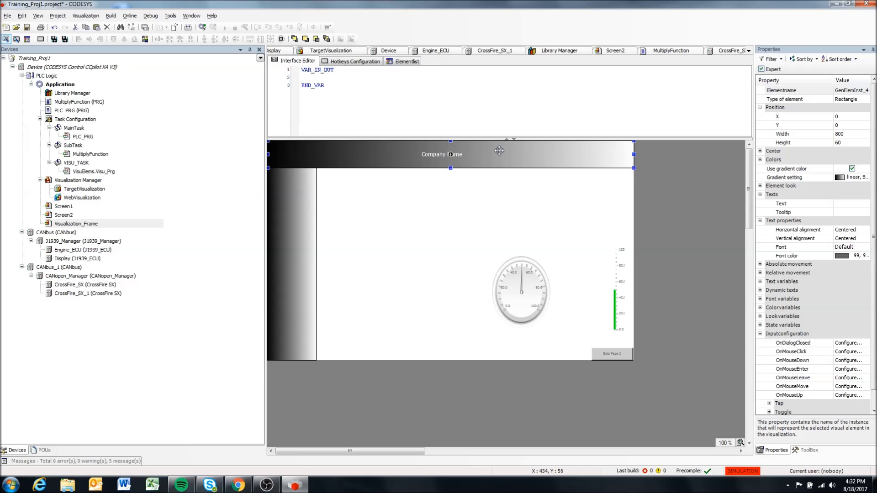
pyautogui.click(347, 267)
pyautogui.click(476, 269)
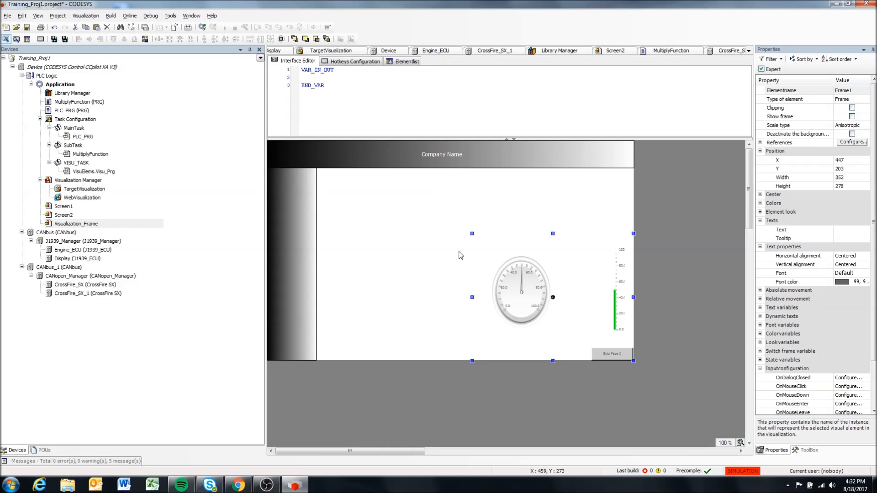
pyautogui.moveTo(474, 236); pyautogui.dragTo(360, 190)
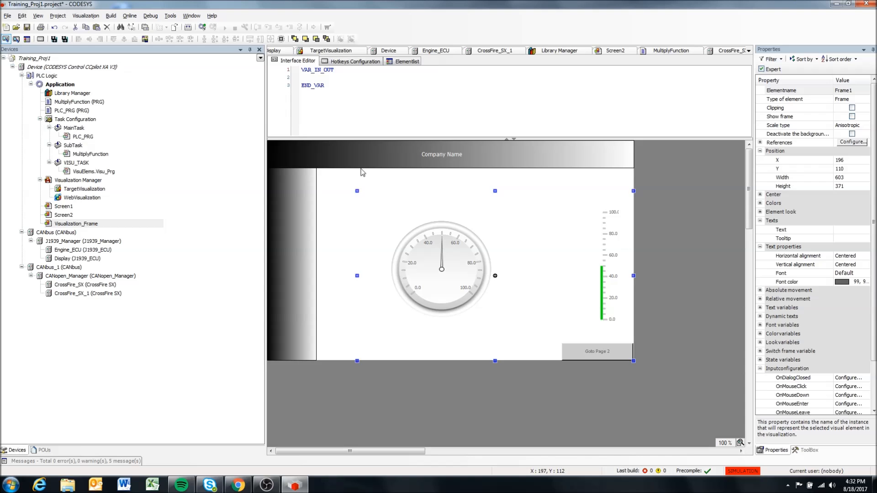
# - Delete the gradient header rectangle and the gradient sidebar rectangle from Visualization_Frame
pyautogui.click(361, 158)
pyautogui.press('Delete')
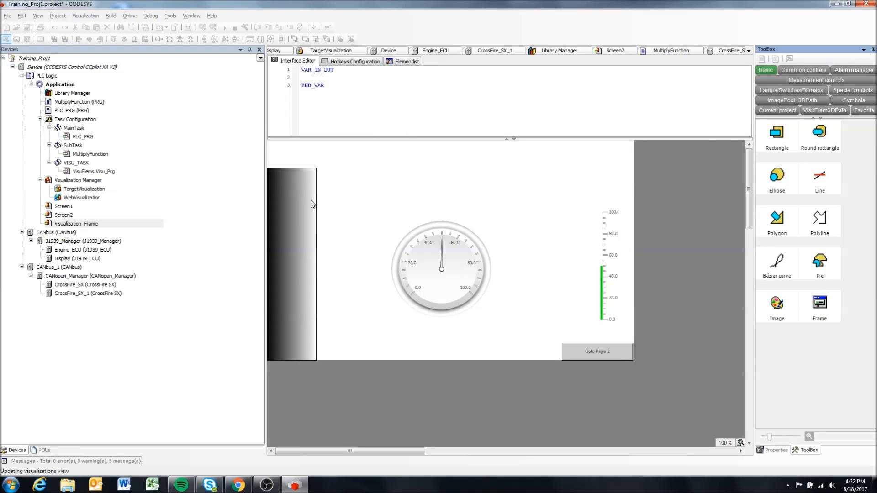
pyautogui.click(336, 191)
pyautogui.press('Delete')
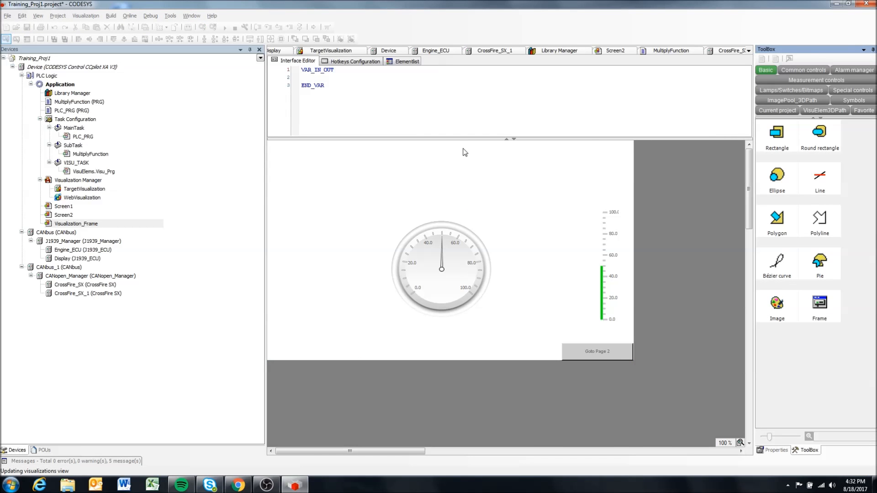
# - Enlarge Frame1 to fill Visualization_Frame from X 0, Y 0 at about 797 by 476, checking Screen2's layout in between
pyautogui.click(327, 270)
pyautogui.moveTo(357, 192); pyautogui.dragTo(264, 142)
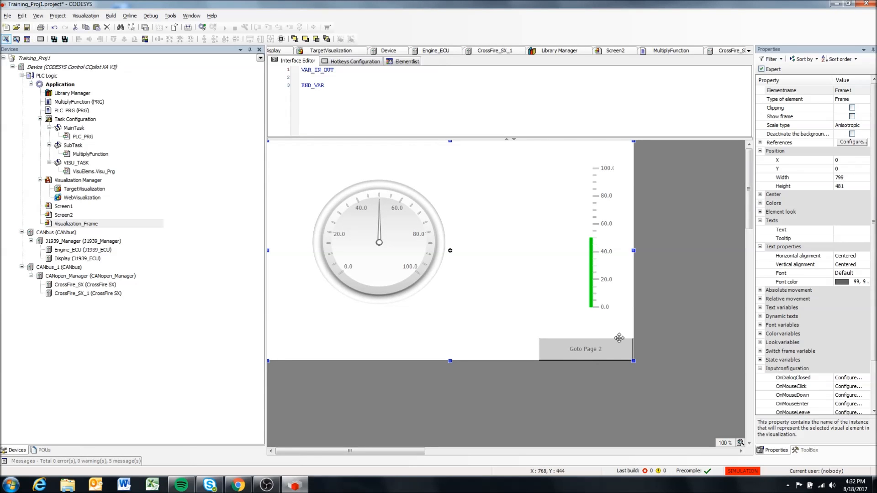
pyautogui.click(72, 208)
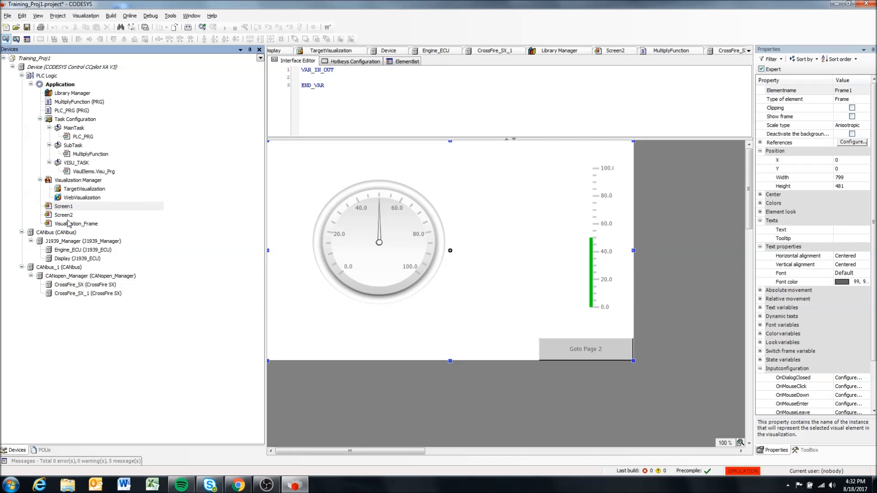
pyautogui.doubleClick(68, 215)
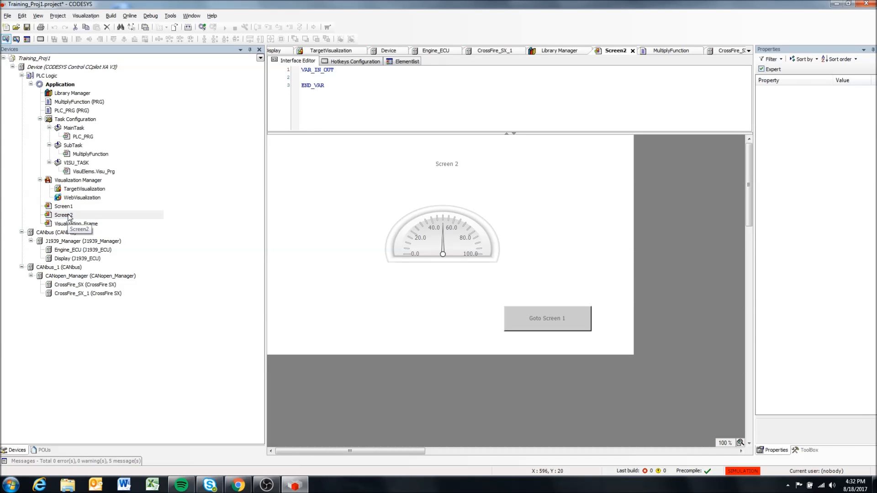
pyautogui.doubleClick(75, 224)
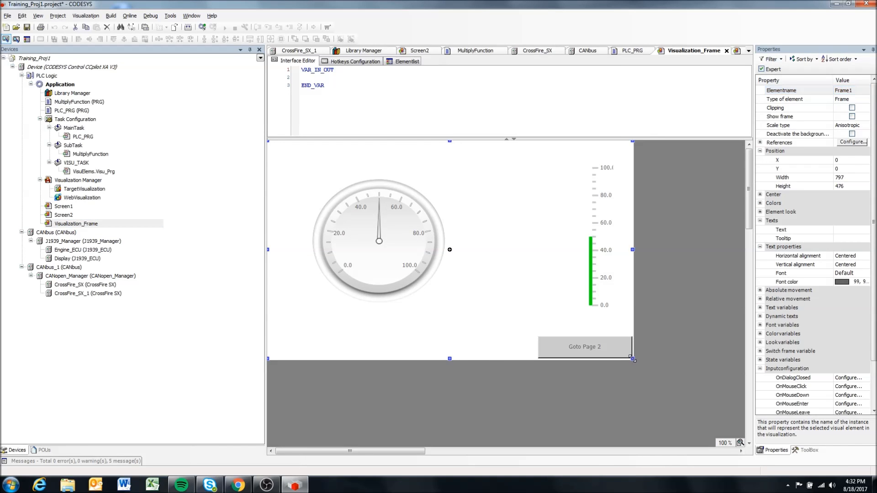
pyautogui.click(653, 336)
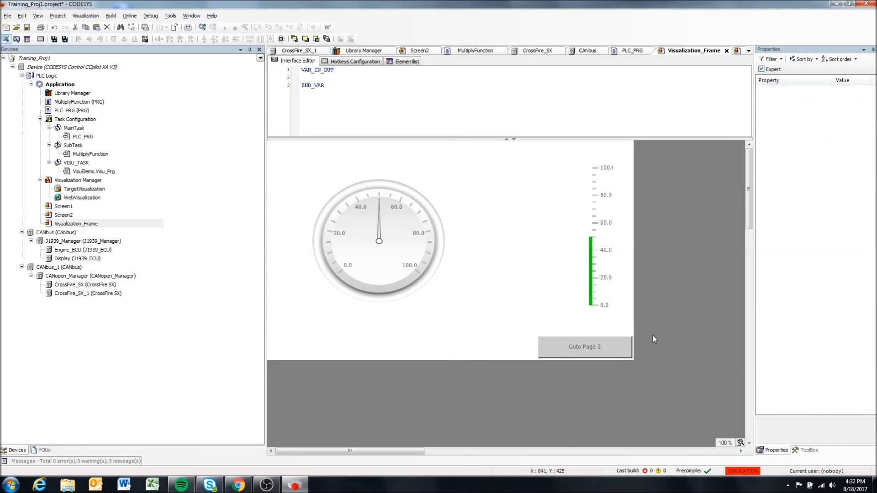
pyautogui.click(495, 274)
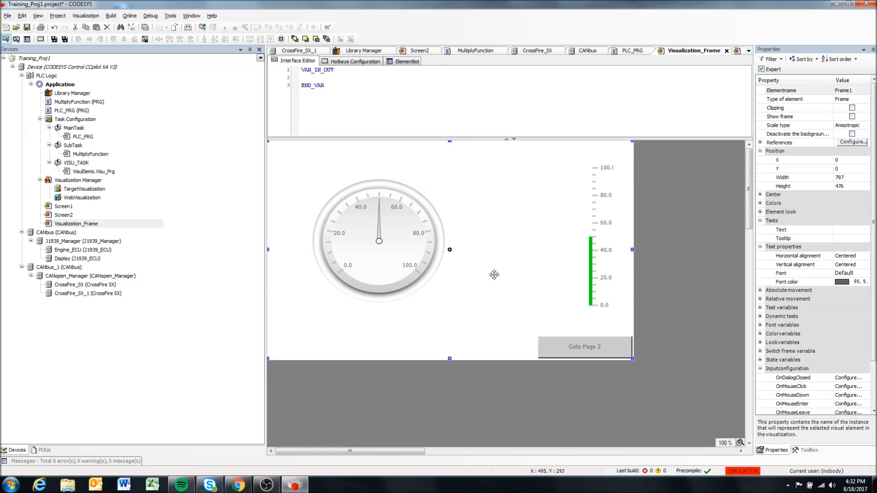
# - Log in to the simulated device with download and start the application with the full-size Frame1
pyautogui.click(202, 28)
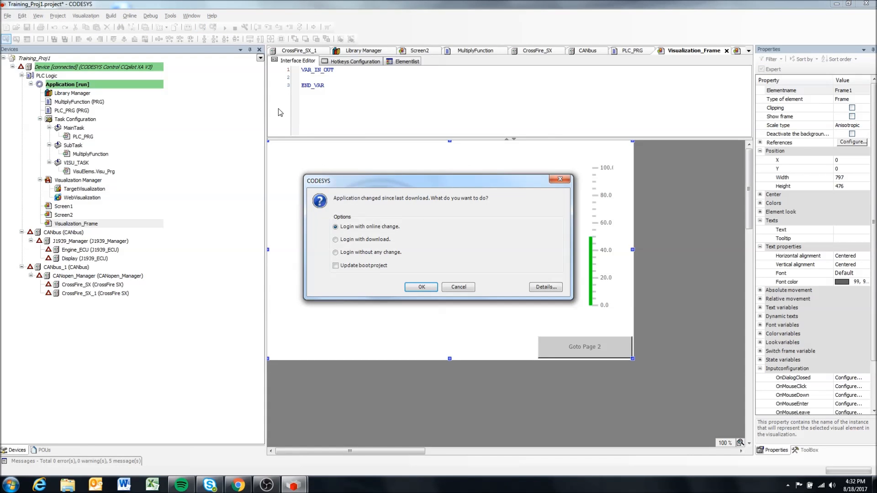
pyautogui.click(421, 287)
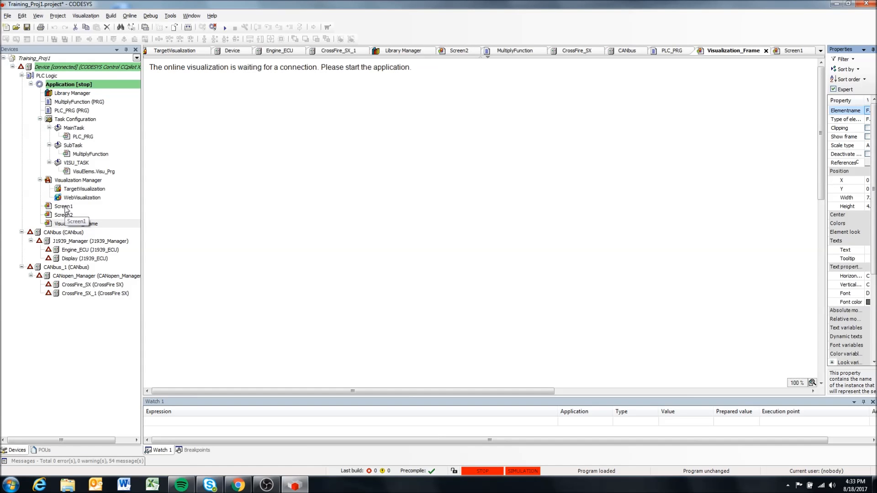
pyautogui.click(224, 27)
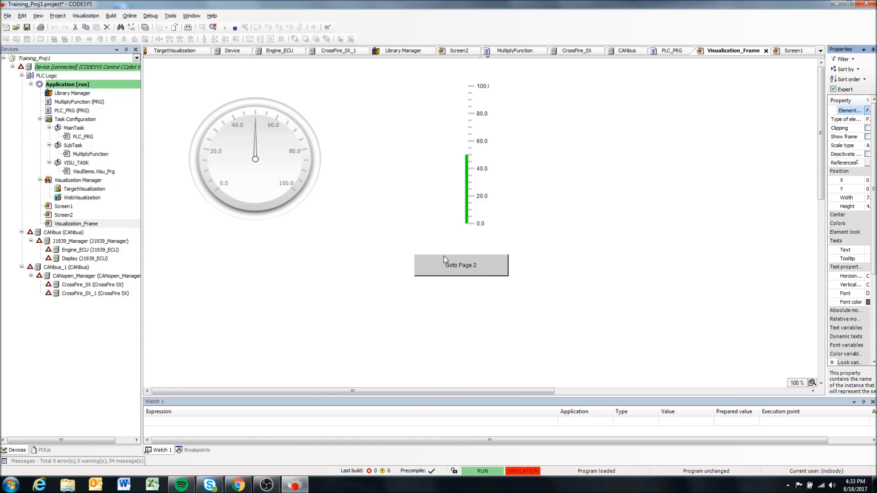
# - Test switching between Screen1 and Screen2 with the page buttons in the full-size Frame1
pyautogui.click(448, 263)
pyautogui.click(449, 266)
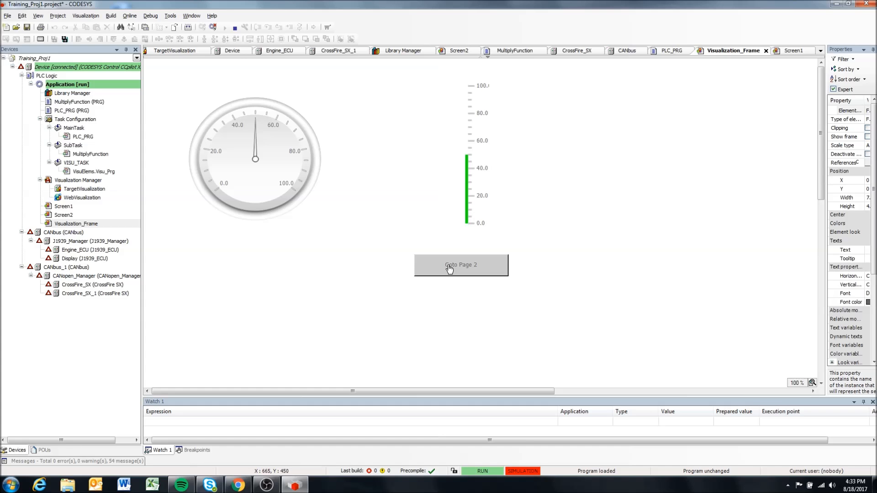
pyautogui.click(448, 266)
pyautogui.click(449, 266)
pyautogui.click(444, 272)
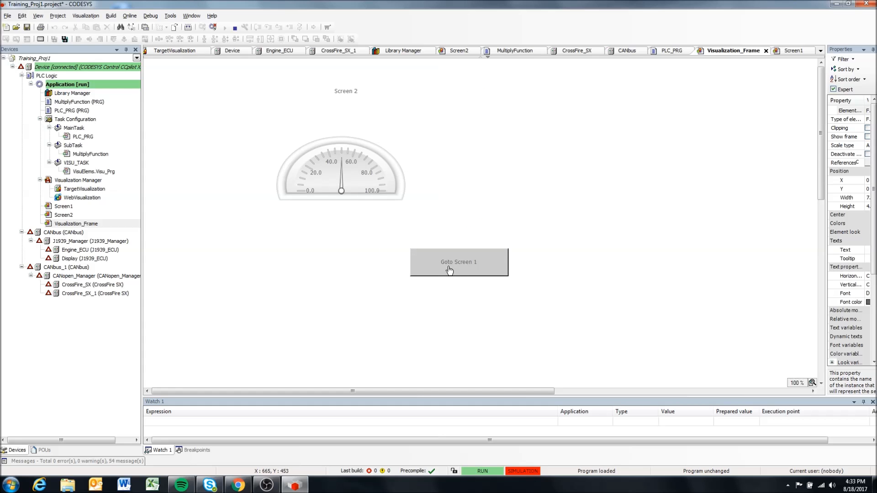
pyautogui.click(450, 269)
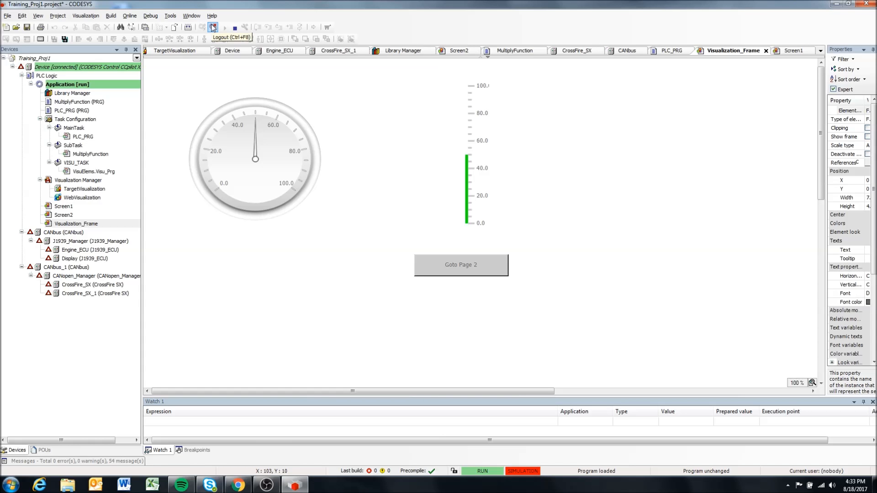
# - Log out of the device and shrink Frame1 in Visualization_Frame to about 666 by 400 at X 131, Y 76
pyautogui.click(213, 27)
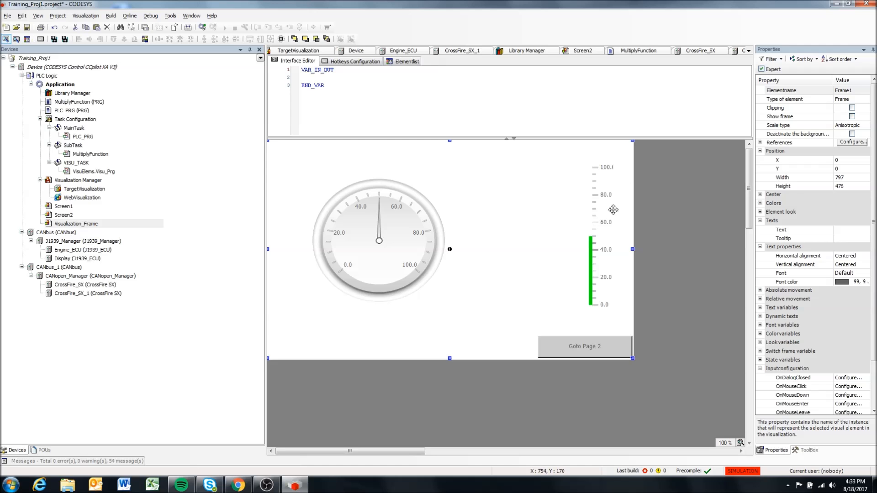
pyautogui.doubleClick(70, 208)
pyautogui.doubleClick(65, 216)
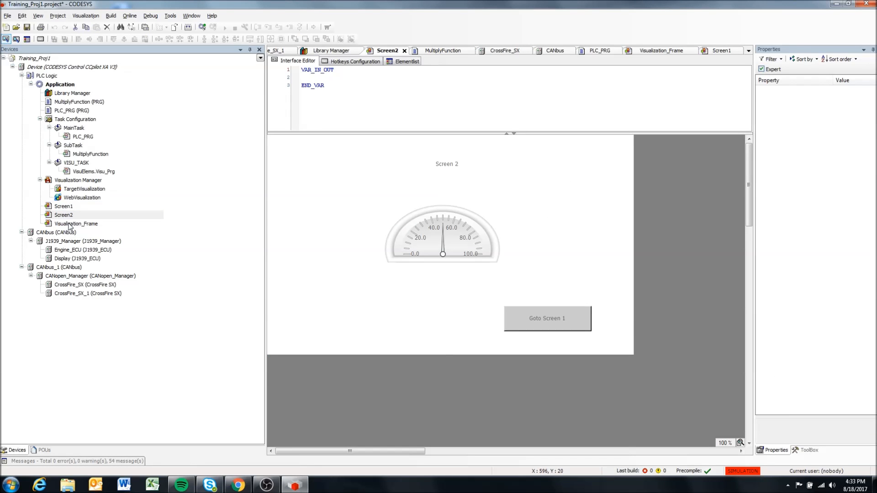
pyautogui.doubleClick(70, 224)
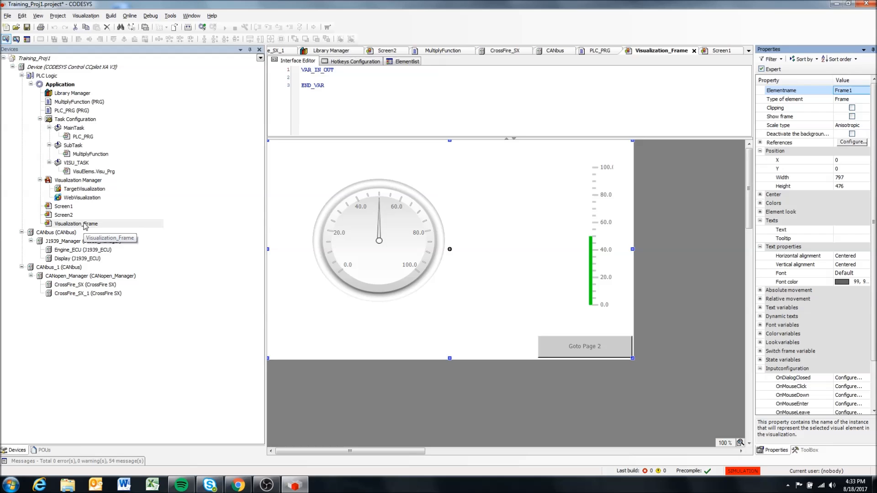
pyautogui.moveTo(268, 140); pyautogui.dragTo(373, 188)
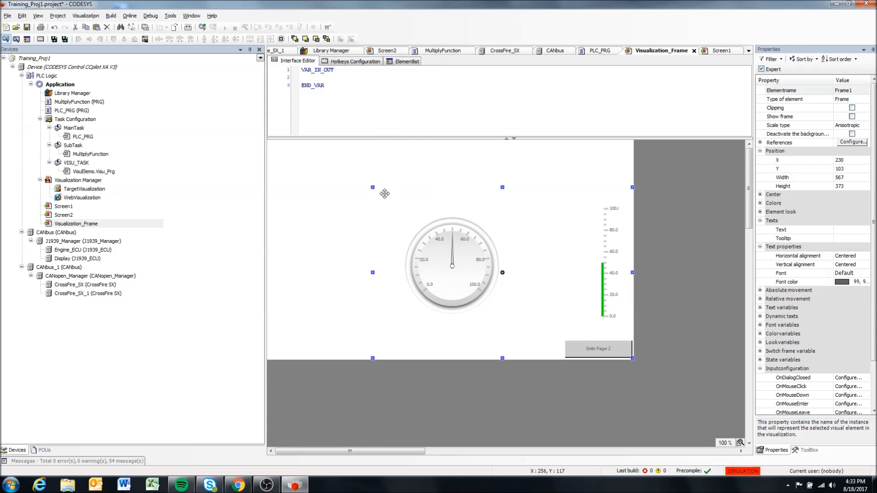
pyautogui.moveTo(371, 186); pyautogui.dragTo(327, 174)
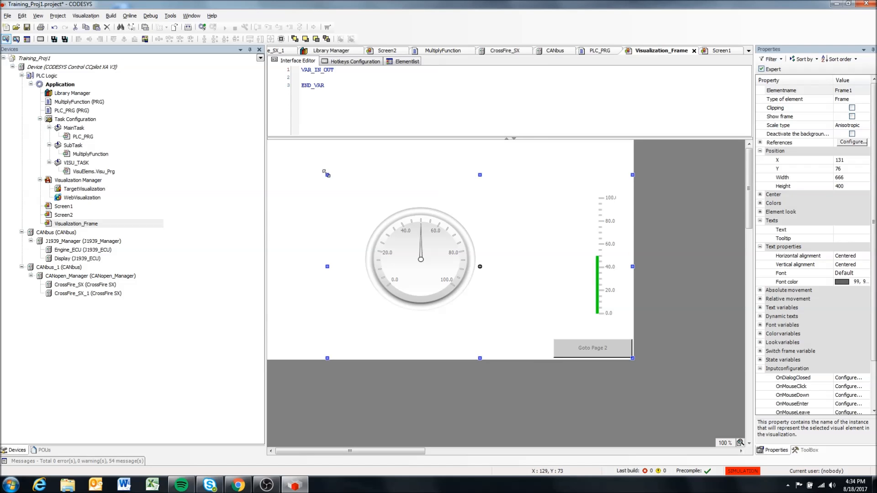
# - Add a new visualization object named Screen3 to the Application
pyautogui.click(60, 85)
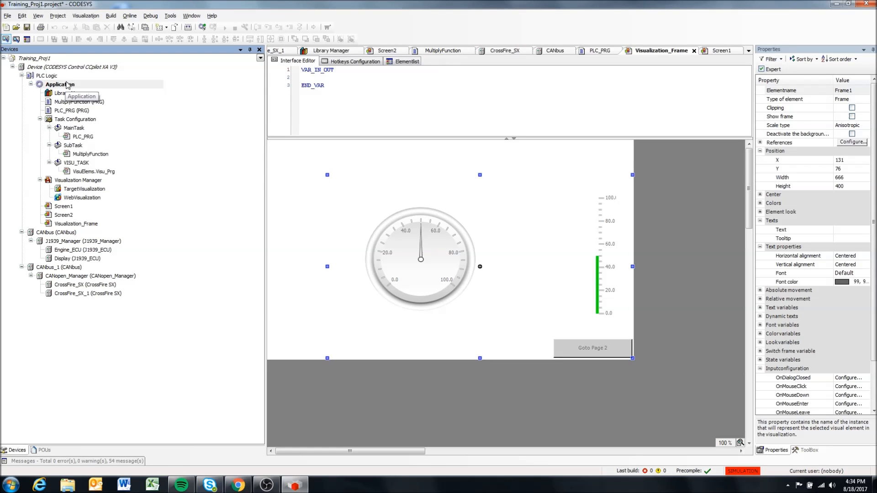
pyautogui.rightClick(66, 85)
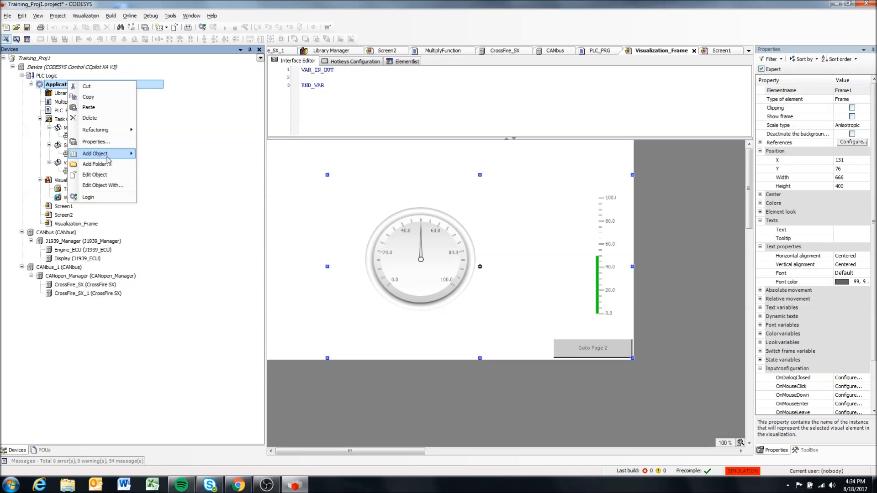
pyautogui.moveTo(107, 160)
pyautogui.click(175, 367)
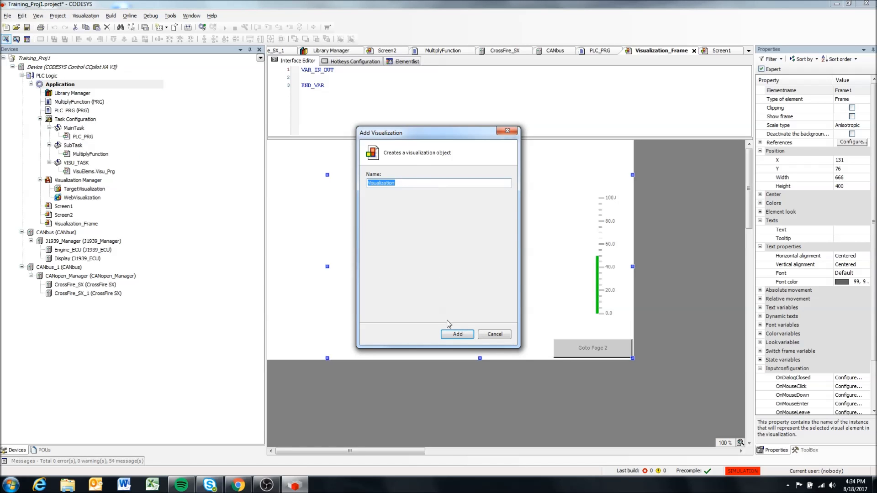
pyautogui.click(412, 184)
pyautogui.click(458, 339)
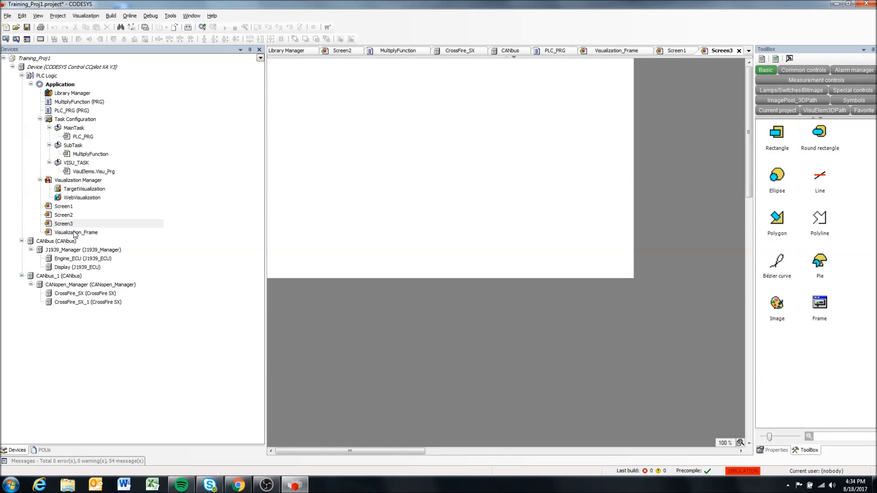
# - Add Screen3 after Screen2 in the selected visualizations of Frame1 in Visualization_Frame
pyautogui.doubleClick(90, 232)
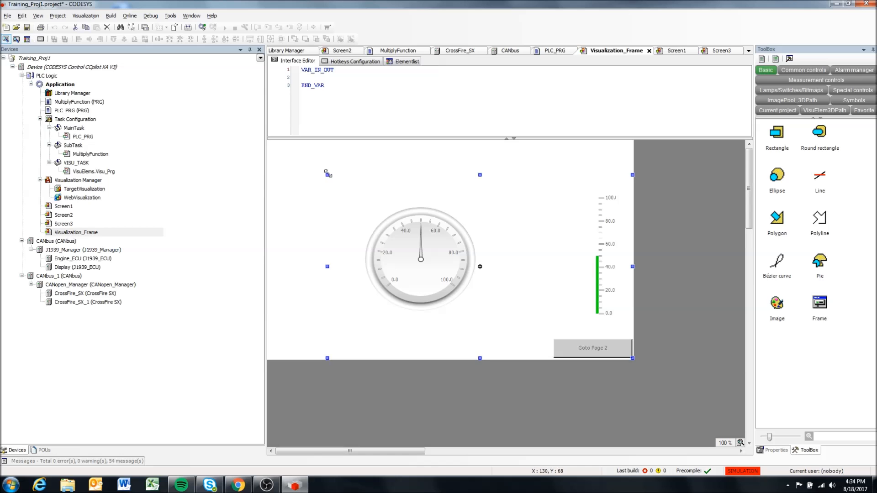
pyautogui.rightClick(355, 198)
pyautogui.click(398, 318)
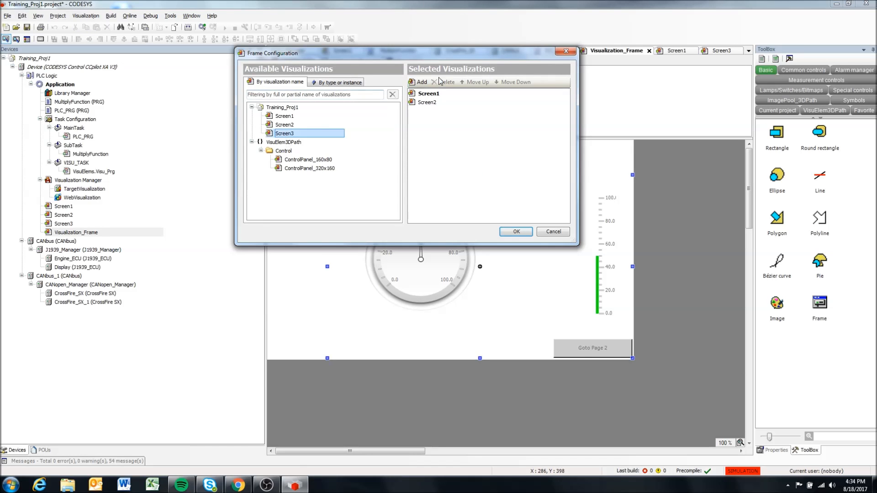
pyautogui.click(419, 82)
pyautogui.click(432, 95)
pyautogui.click(431, 102)
pyautogui.click(429, 111)
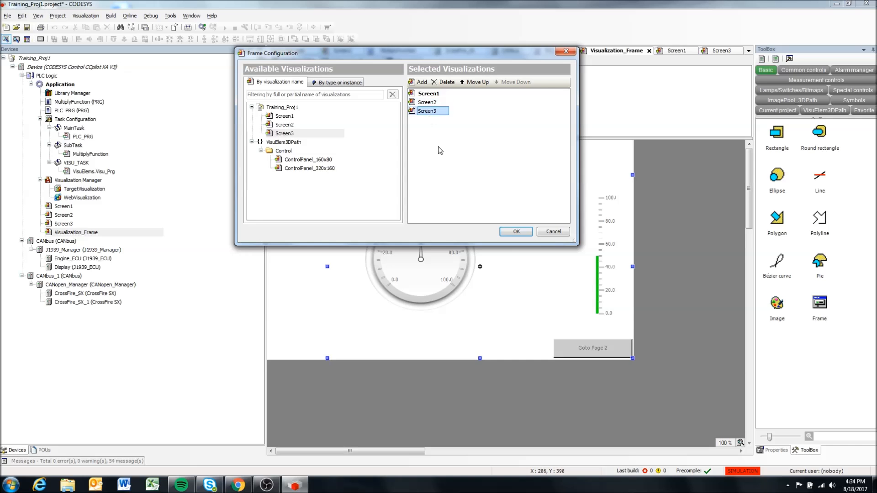
pyautogui.click(515, 232)
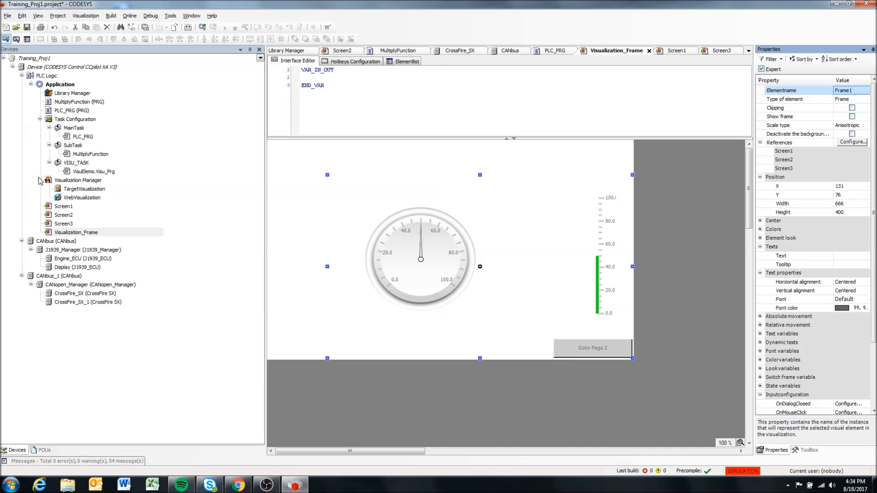
# - Set the OnMouseClick Switch Framevisualization index of Screen2's Goto Screen 1 button to 2
pyautogui.doubleClick(63, 215)
pyautogui.click(519, 316)
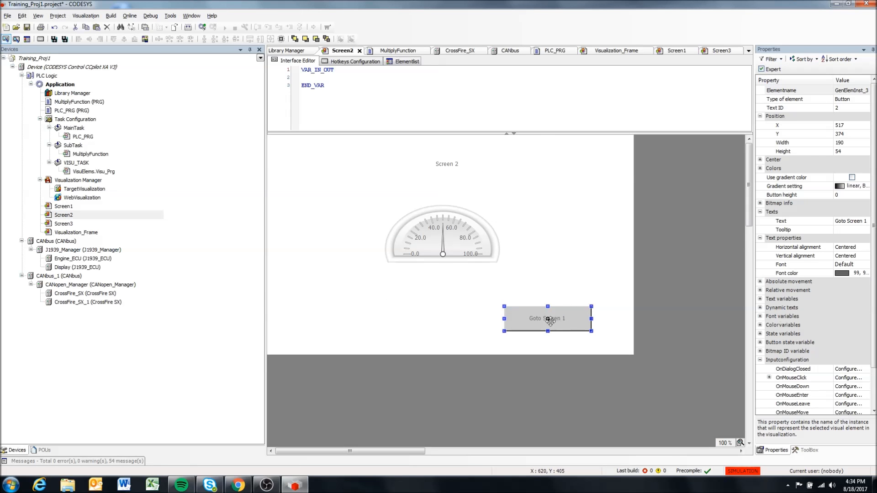
pyautogui.click(833, 380)
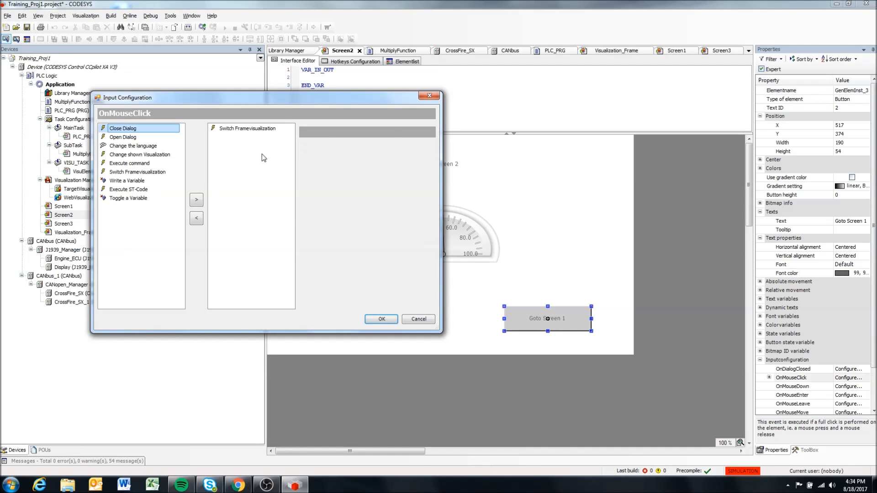
pyautogui.click(249, 128)
pyautogui.click(329, 237)
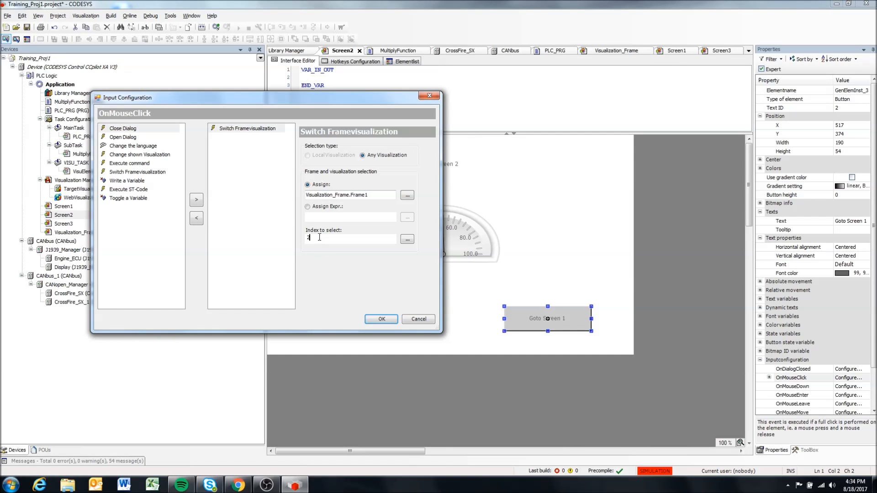
pyautogui.click(381, 319)
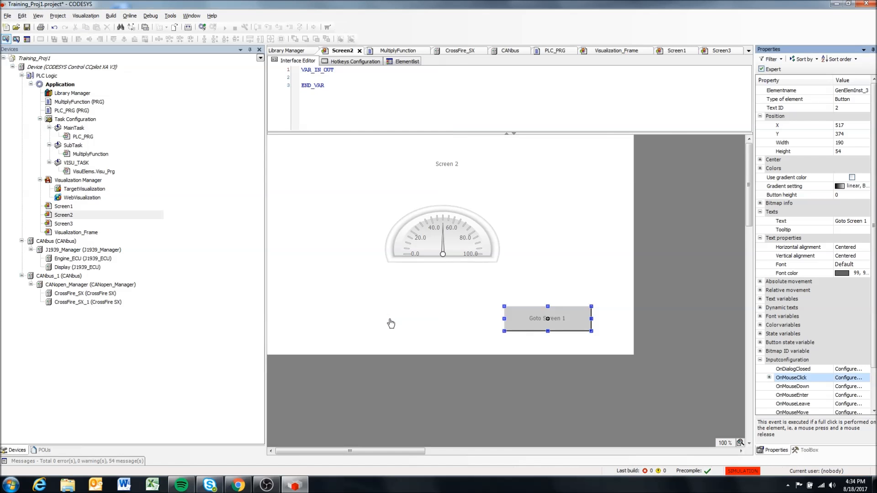
# - Place a rectangle on Screen3 at about X 167, Y 169, enable its gradient color and enlarge it from its lower-right corner
pyautogui.doubleClick(68, 224)
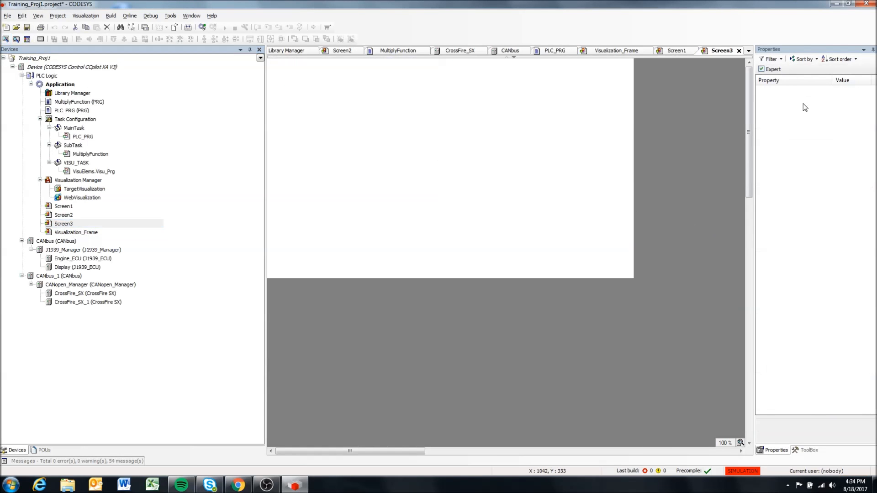
pyautogui.click(807, 450)
pyautogui.moveTo(782, 143); pyautogui.dragTo(388, 142)
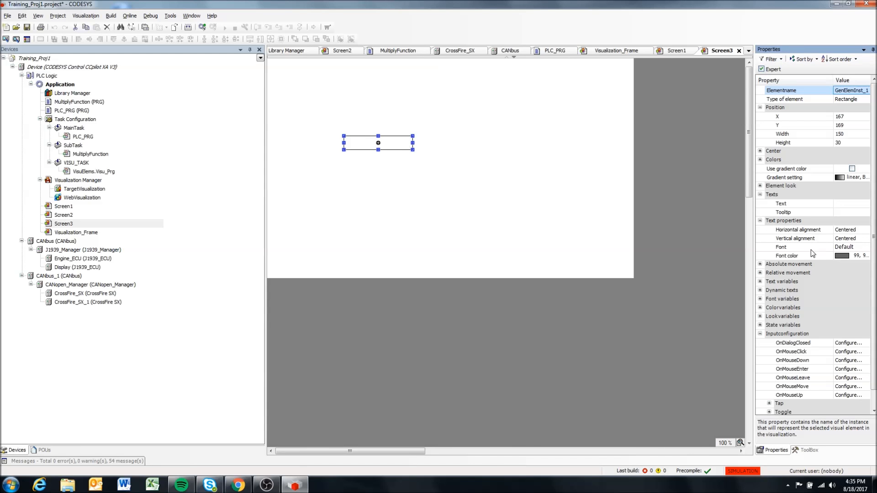
pyautogui.click(852, 168)
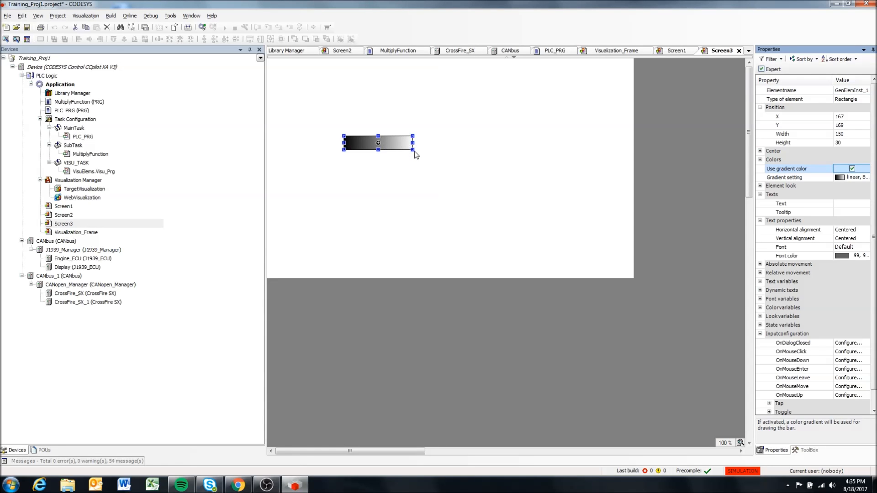
pyautogui.moveTo(414, 151); pyautogui.dragTo(508, 189)
pyautogui.click(436, 250)
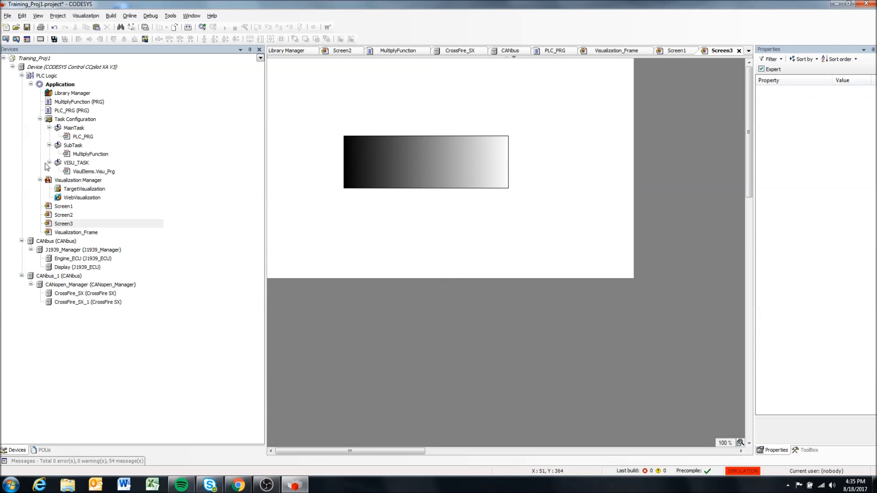
# - Log in to the simulated device with download, open Visualization_Frame and start the application
pyautogui.click(202, 27)
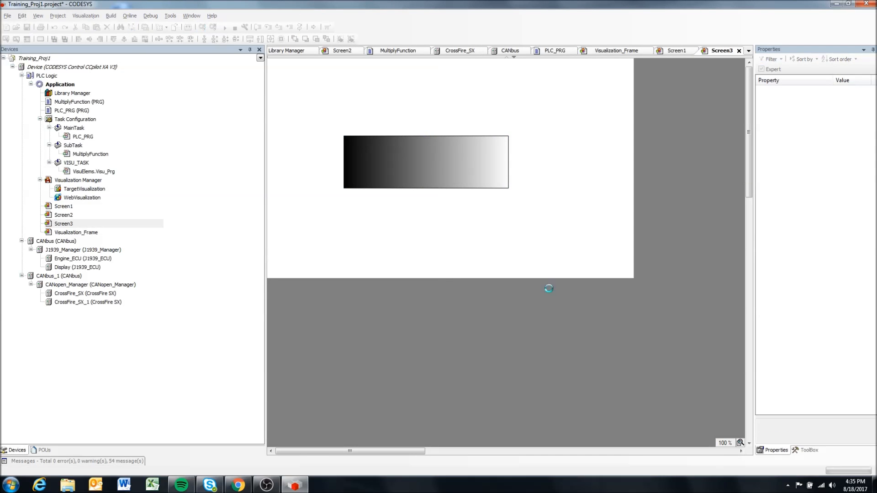
pyautogui.click(420, 287)
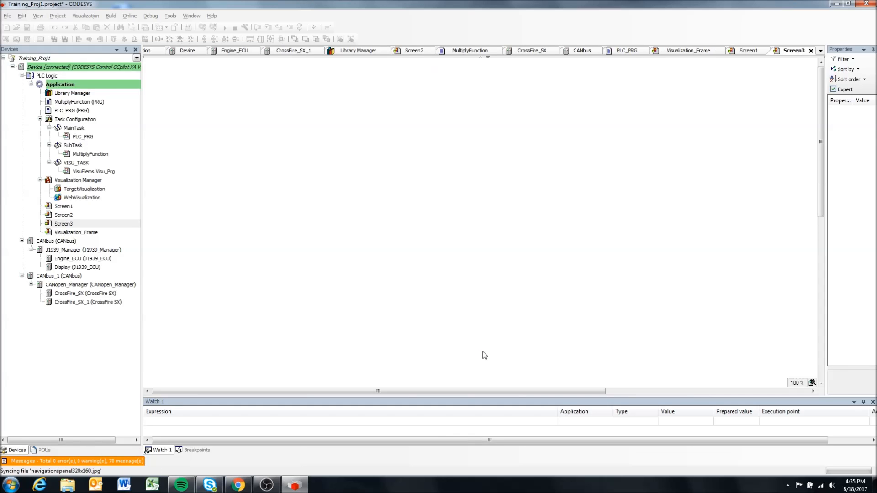
pyautogui.doubleClick(83, 233)
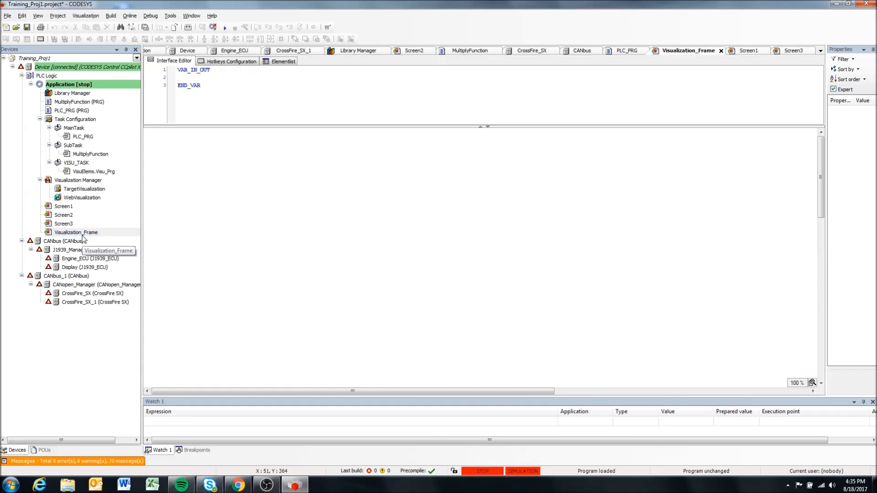
pyautogui.click(223, 29)
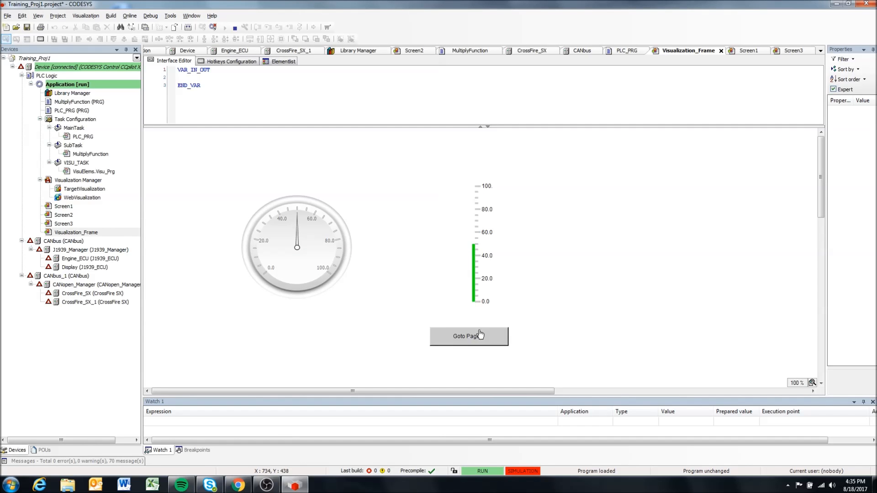
# - Test the page buttons from Screen1 through Screen2 to Screen3, then stop the application and log out
pyautogui.click(471, 338)
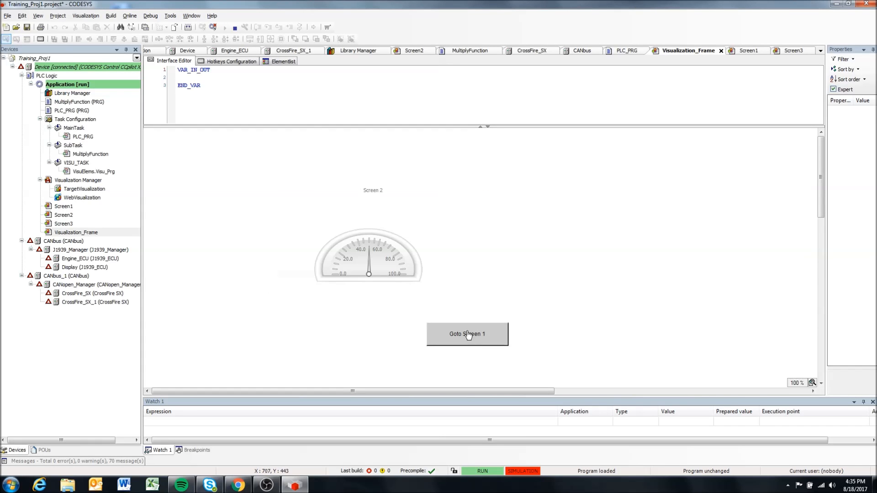
pyautogui.click(477, 343)
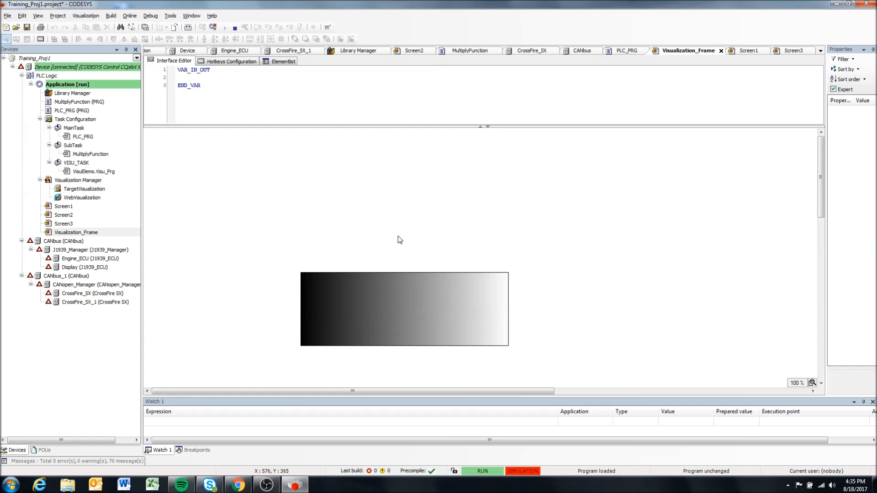
pyautogui.click(235, 29)
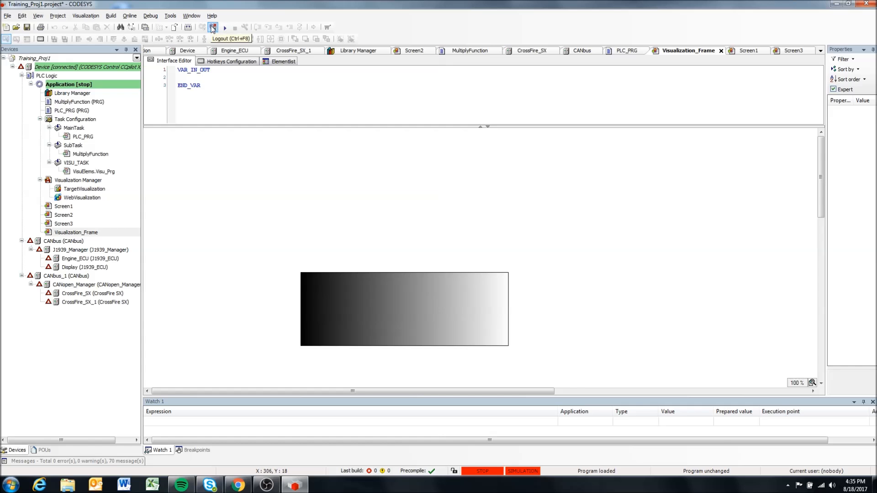
pyautogui.click(213, 28)
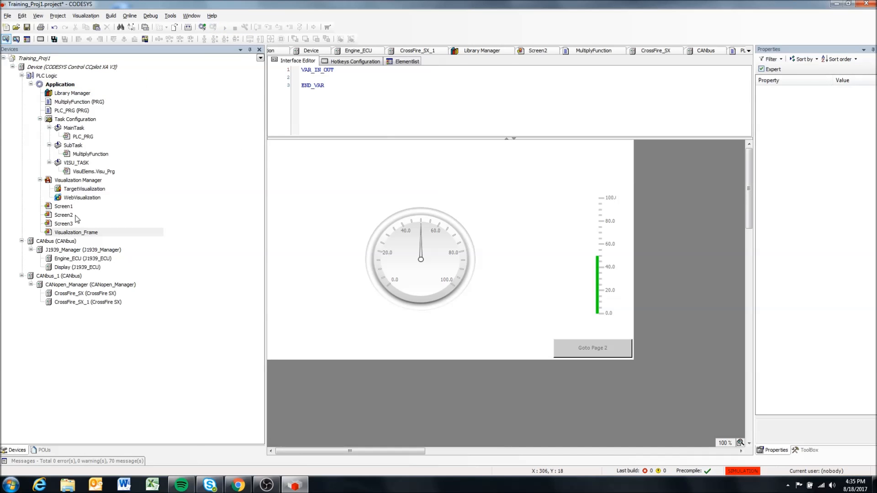